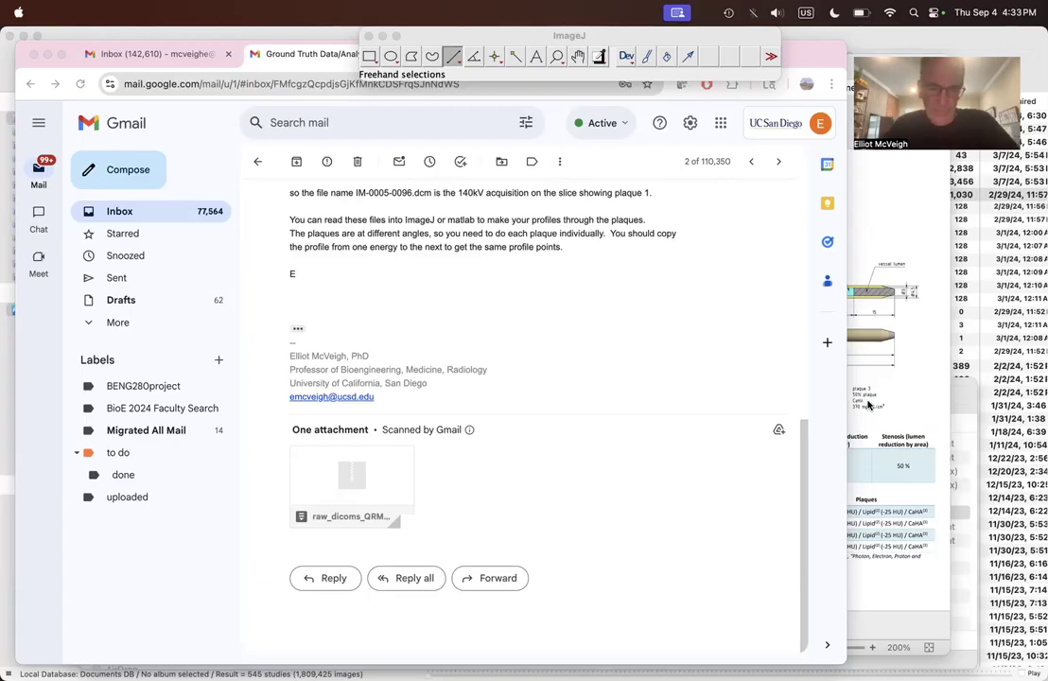
Step: Switch to Finder, open the raw_dicoms_QRM_BX_plaques_1_2_3 folder and look through its DICOM files
key("super+Tab")
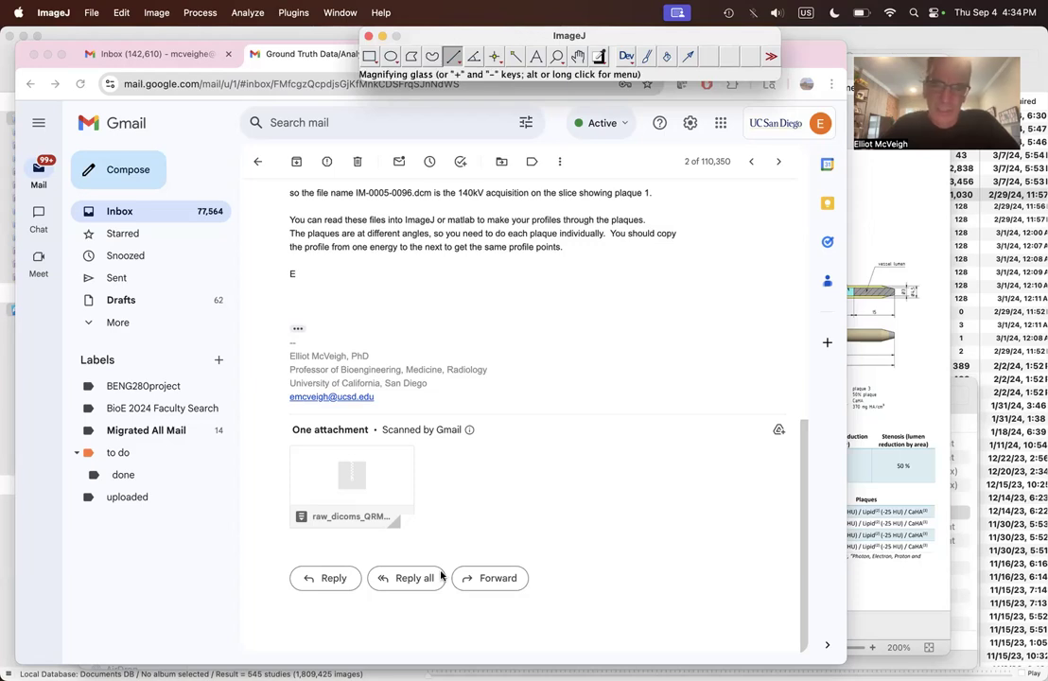
key("super+Tab")
key("super+Tab")
key("super+Tab")
key("super+Tab")
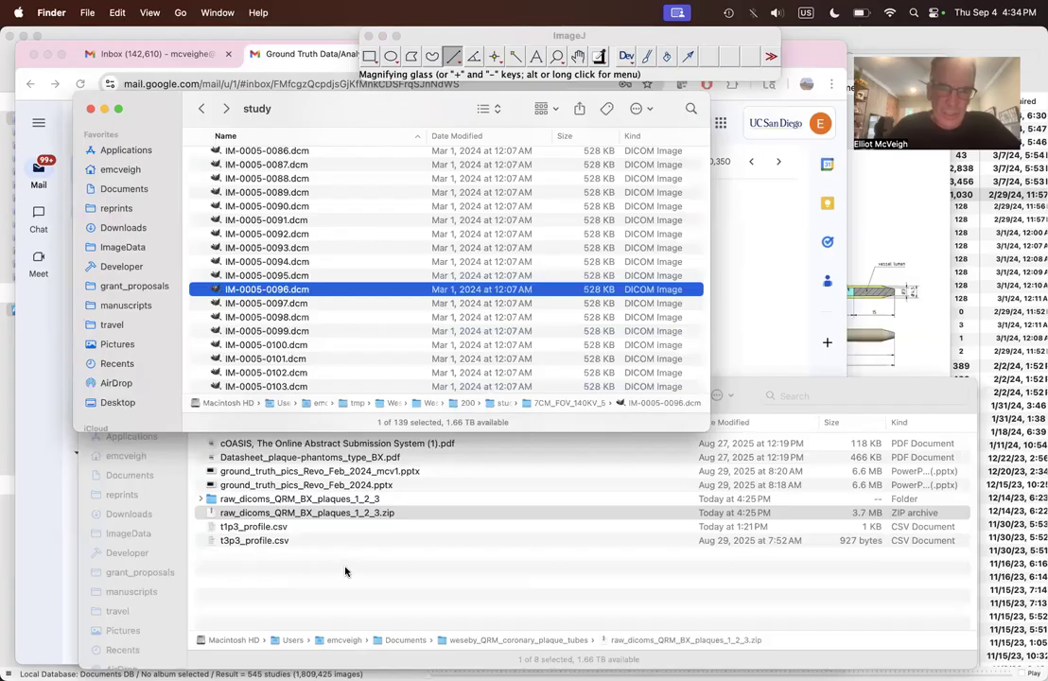
double_click(327, 501)
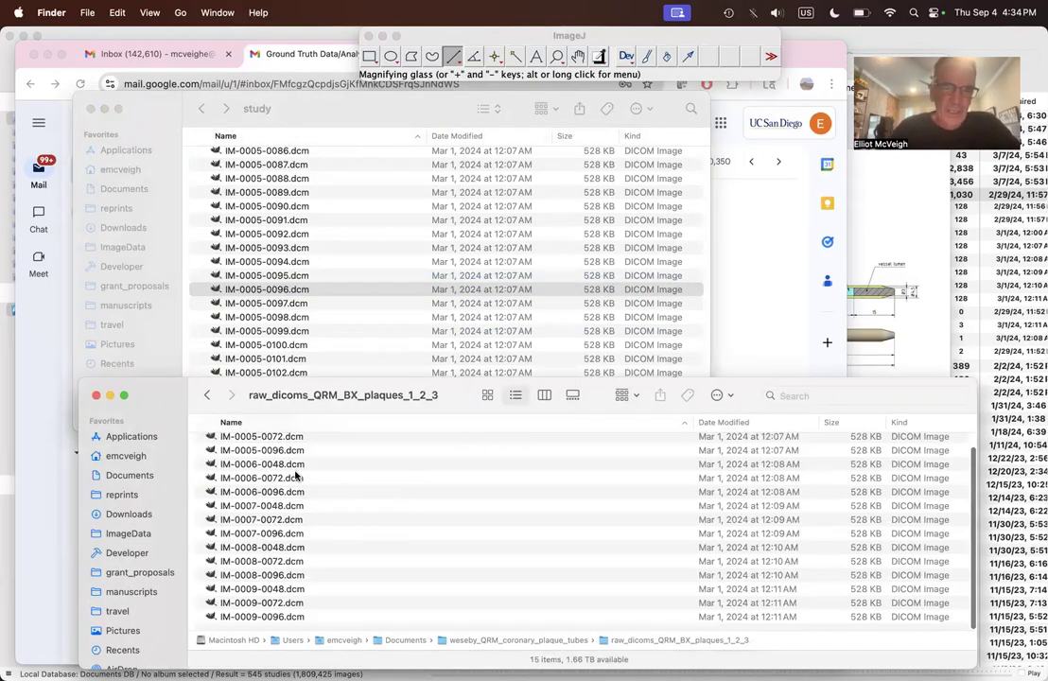
scroll(293, 492, "up", 2)
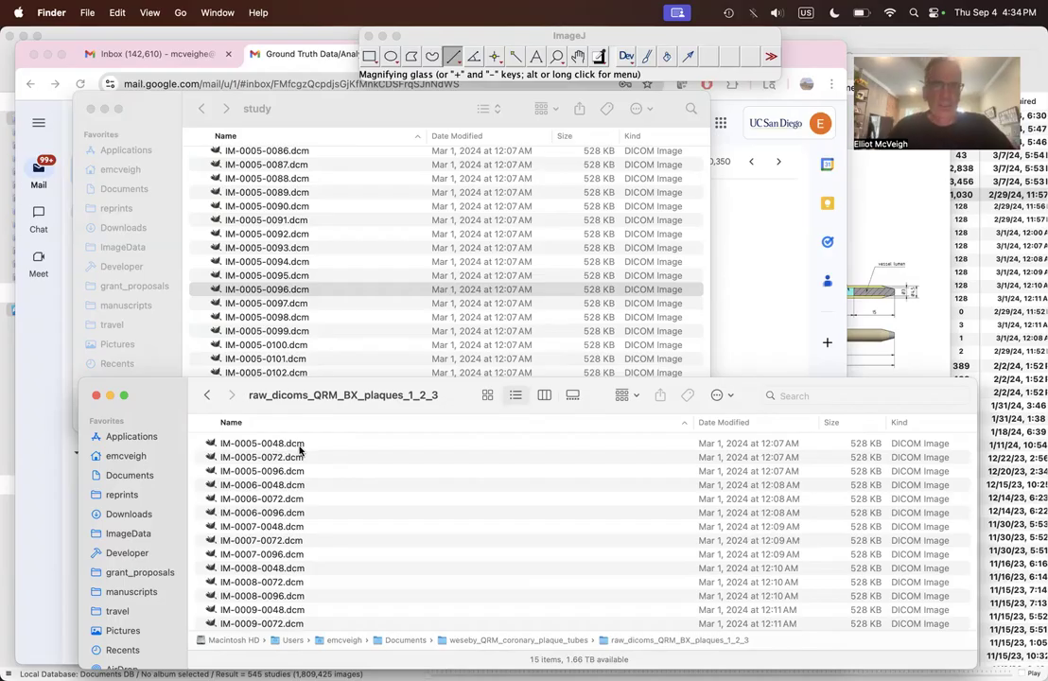
scroll(301, 451, "down", 1)
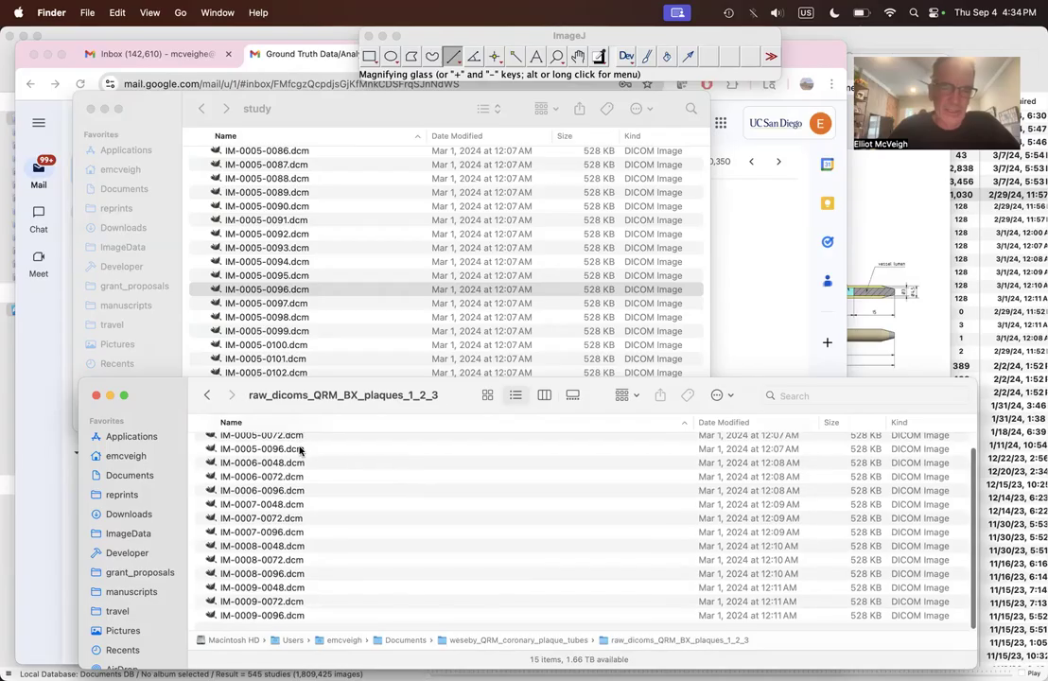
scroll(301, 452, "up", 2)
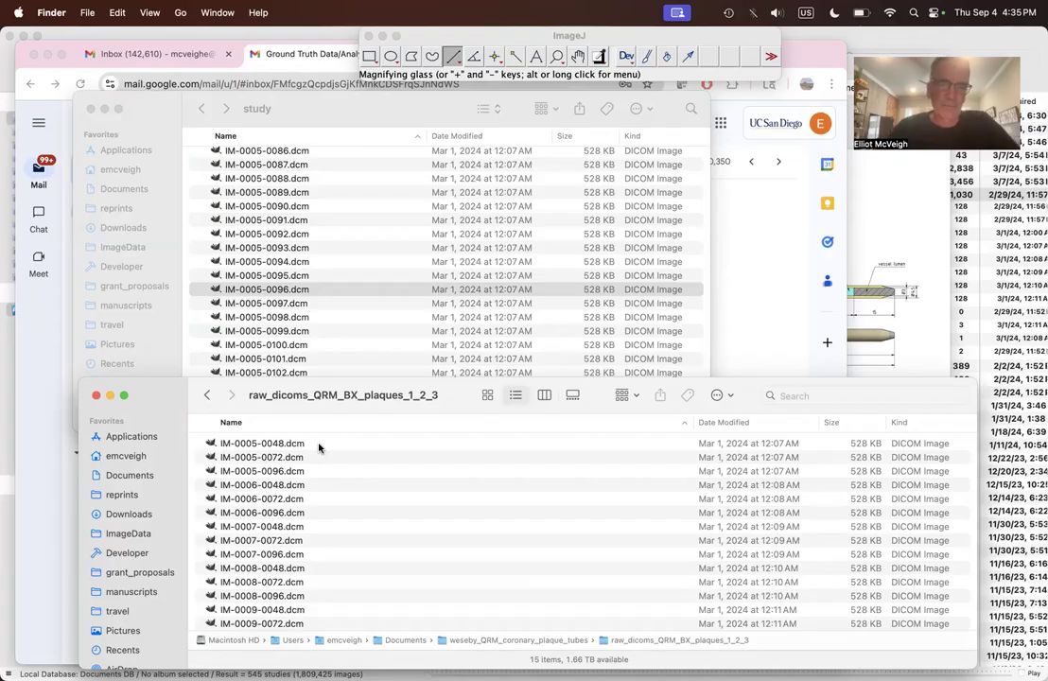
Step: Open the five slice-0048 DICOM files, IM-0005-0048 through IM-0009-0048, together in ImageJ
left_click(319, 445)
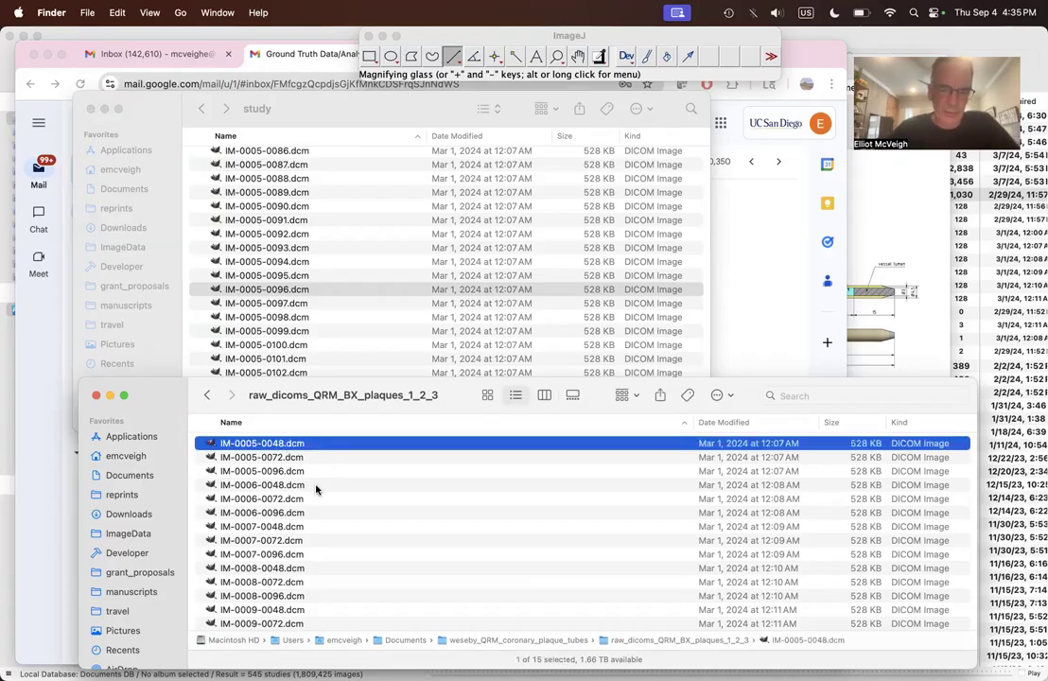
left_click(316, 487, "super")
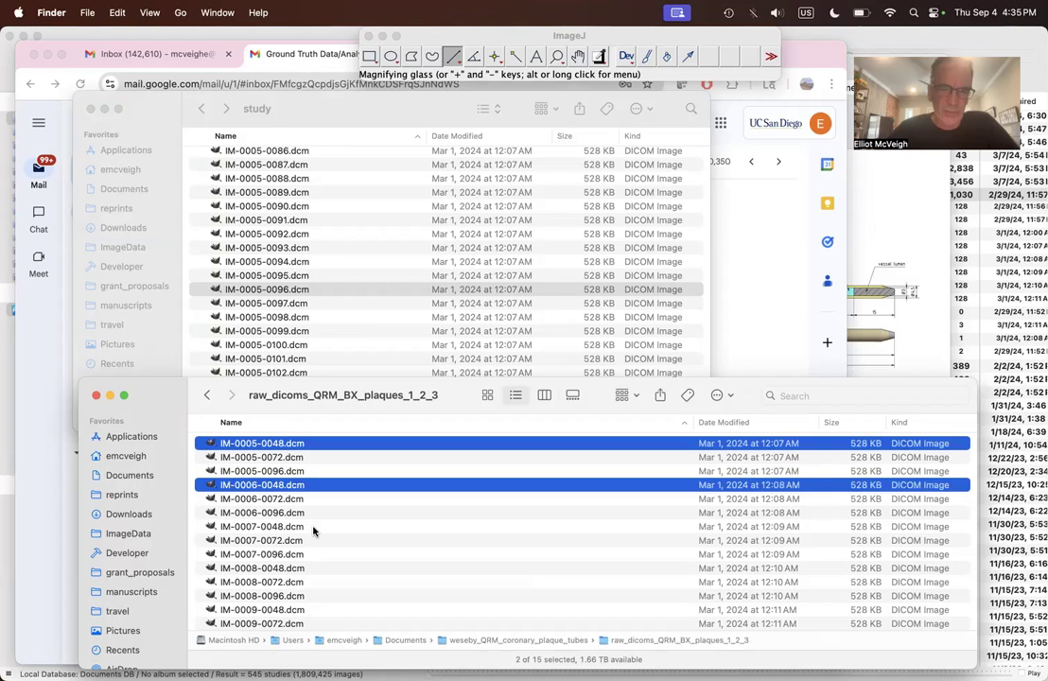
left_click(314, 530, "super")
left_click(314, 569, "super")
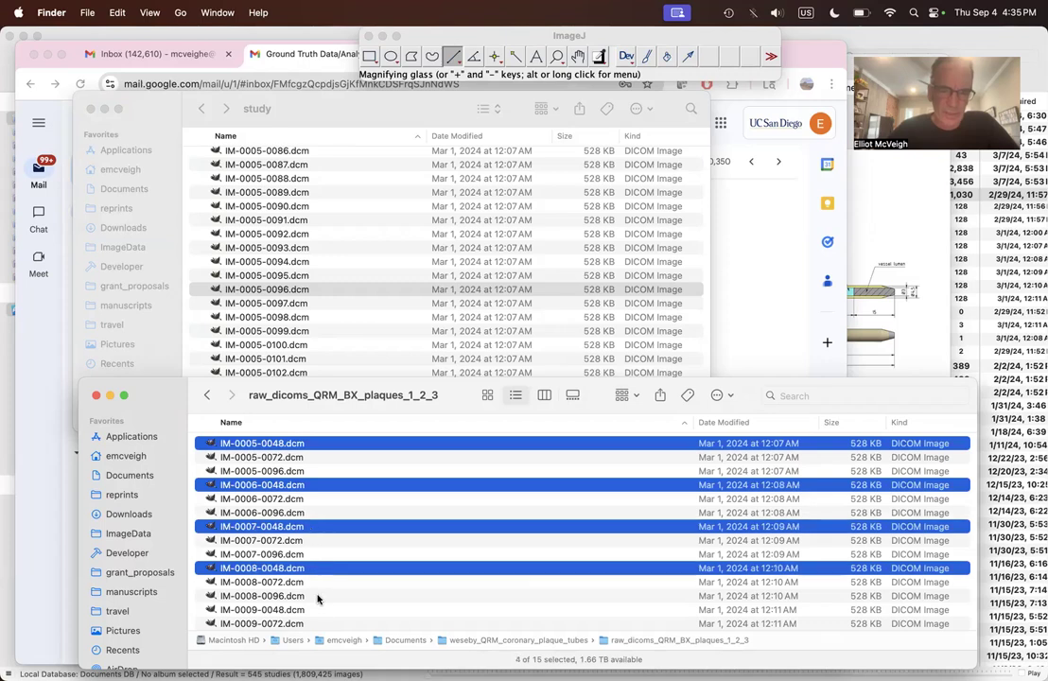
left_click(318, 610, "super")
scroll(350, 535, "down", 1)
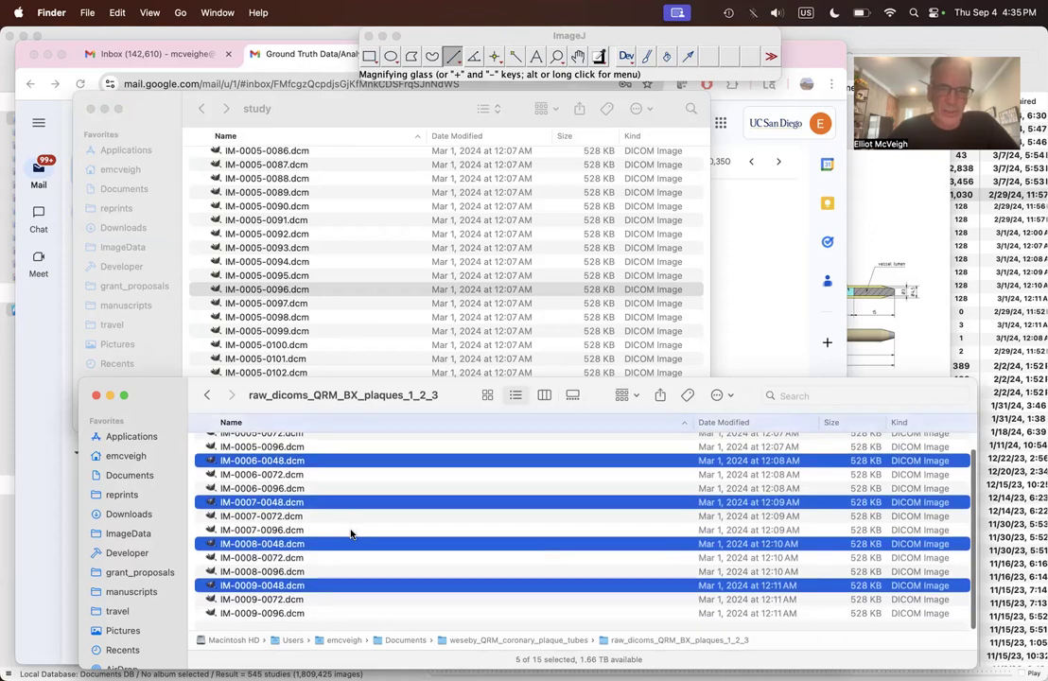
scroll(350, 534, "up", 2)
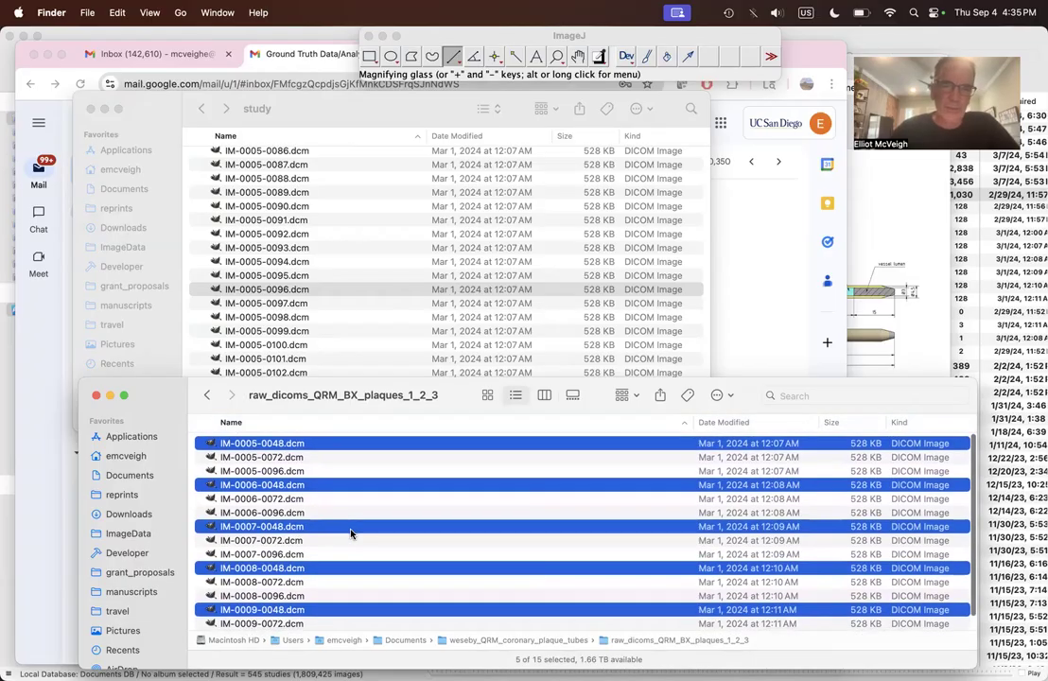
left_click_drag(211, 440, 464, 67)
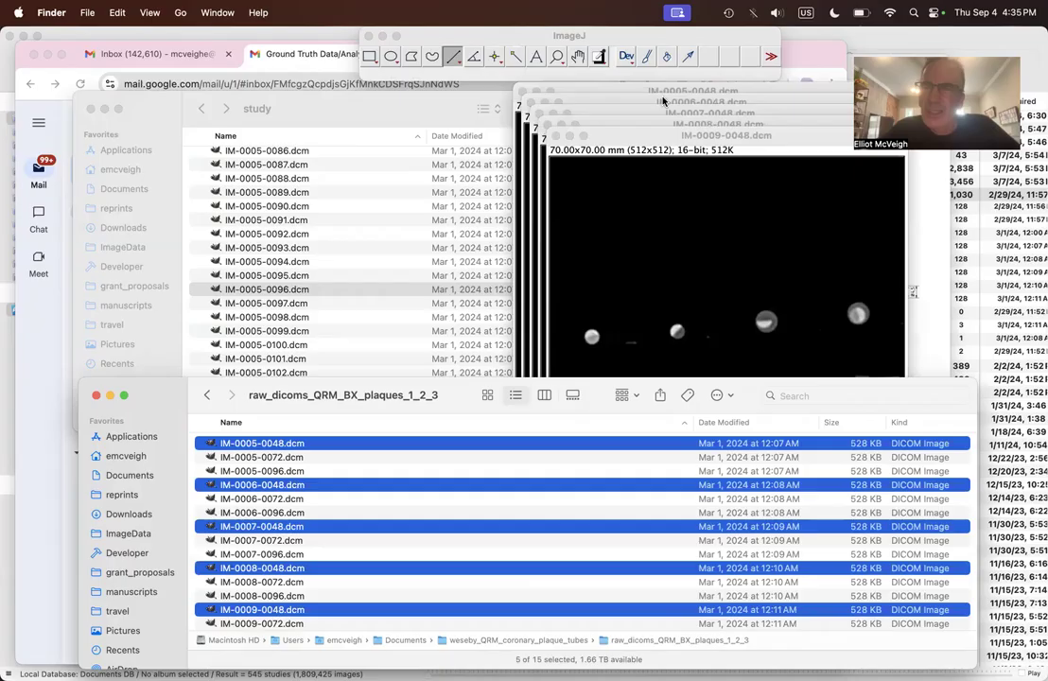
Step: Move the IM-0005-0048.dcm image aside and magnify the leftmost bright tube in IM-0009-0048.dcm to 300%
left_click(620, 90)
left_click_drag(620, 90, 421, 90)
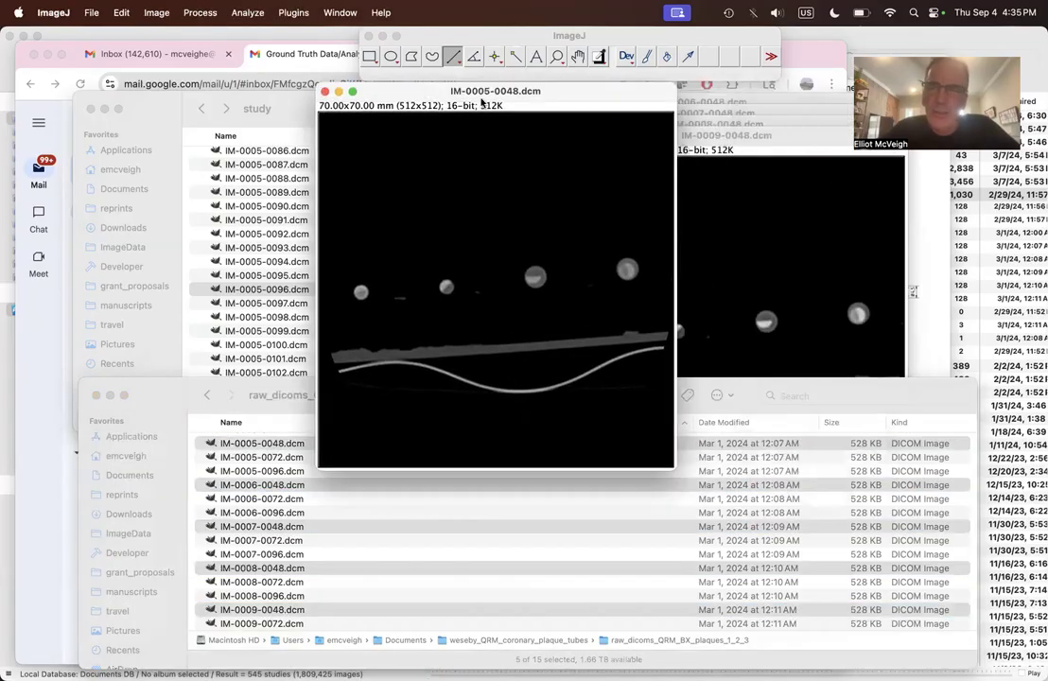
left_click(724, 137)
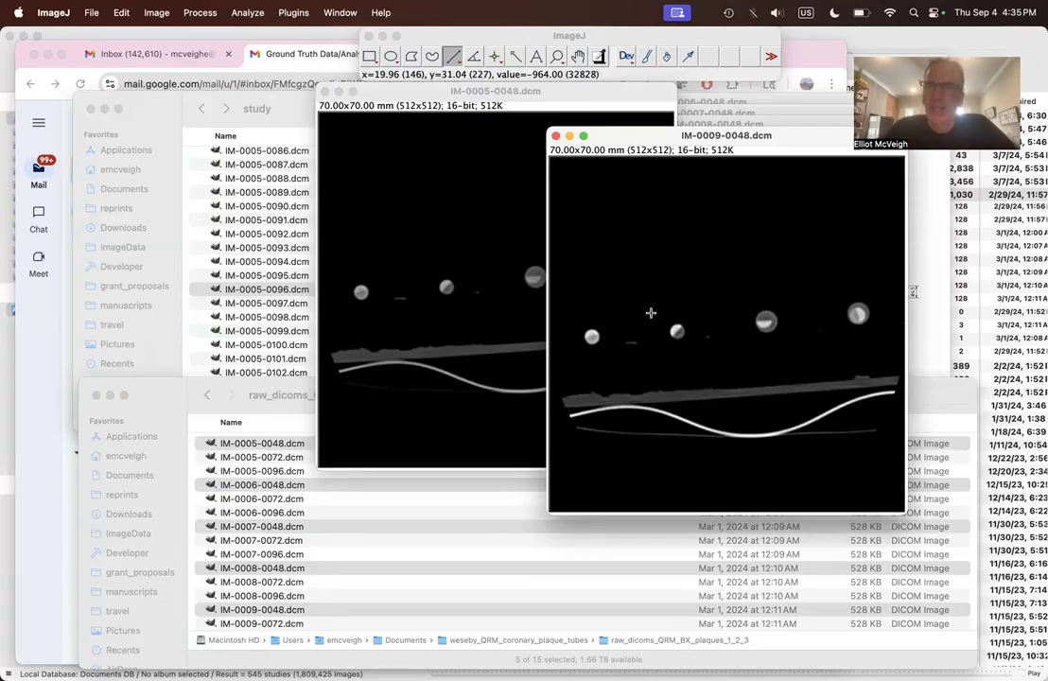
left_click(559, 57)
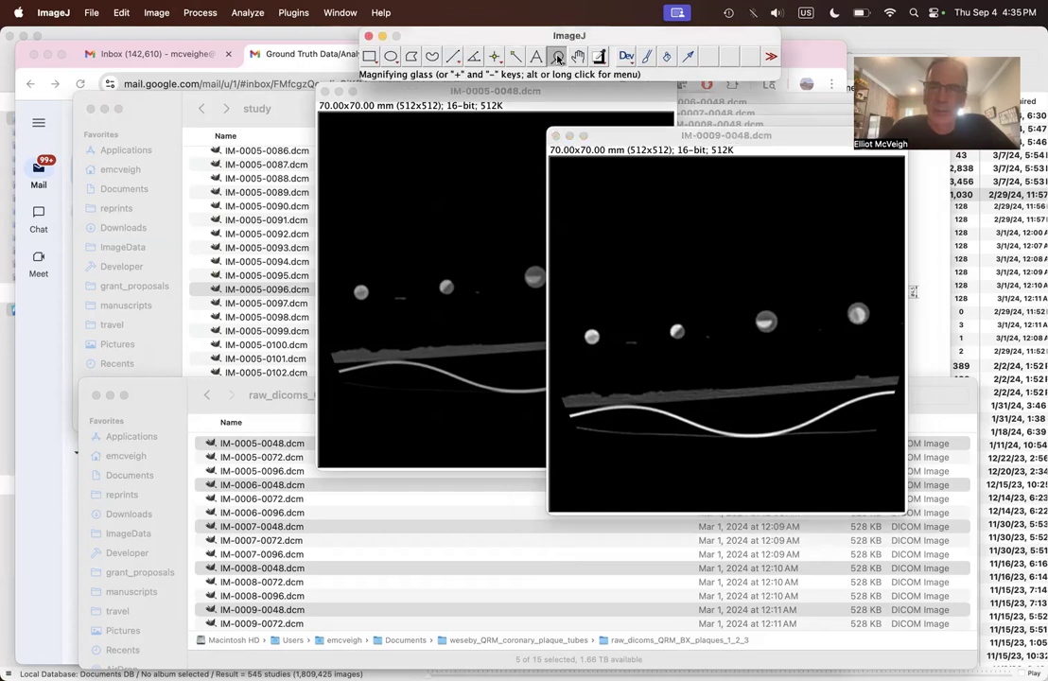
left_click(591, 345)
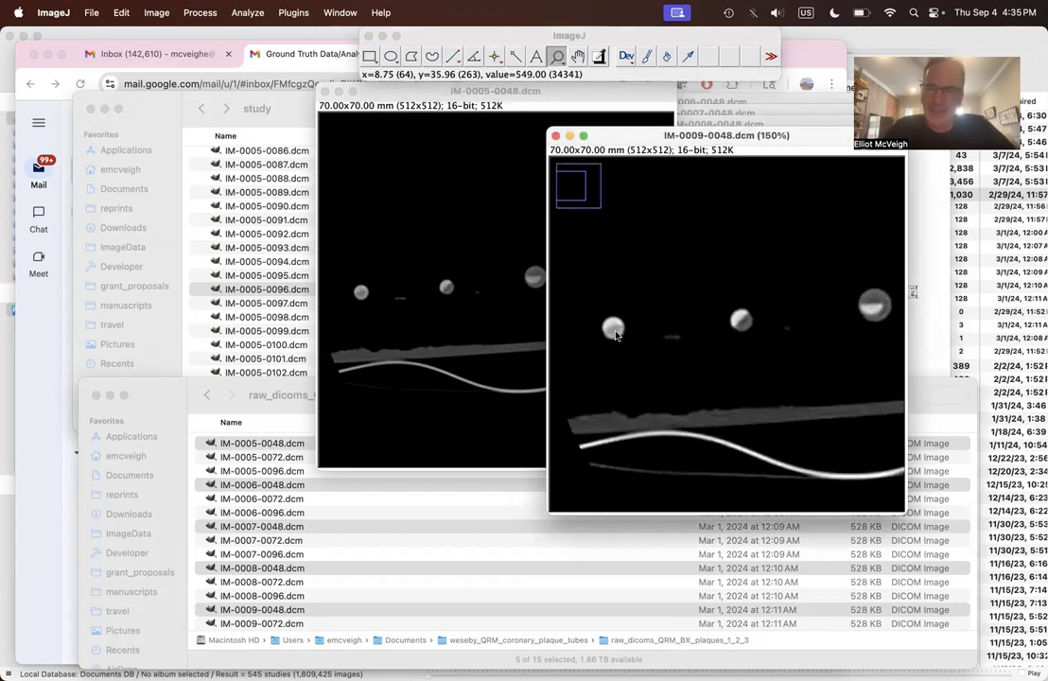
left_click(624, 331)
left_click(637, 330)
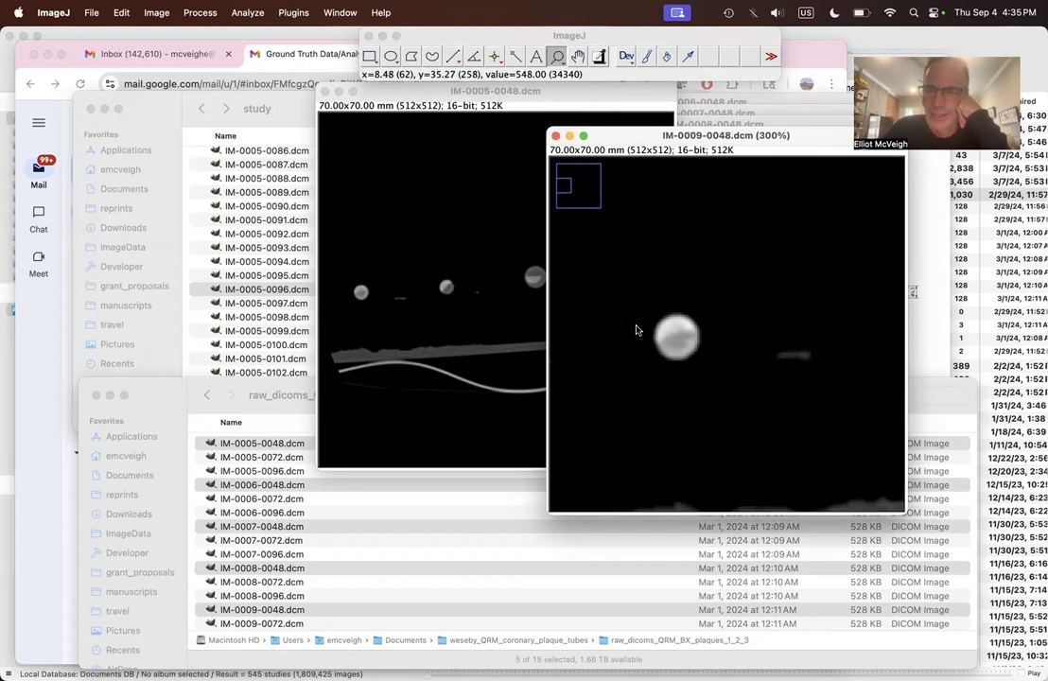
Step: Draw a steep straight line about 5.9 mm long across the magnified tube in IM-0009-0048.dcm, plot its profile and move the plot below the tube
left_click(453, 57)
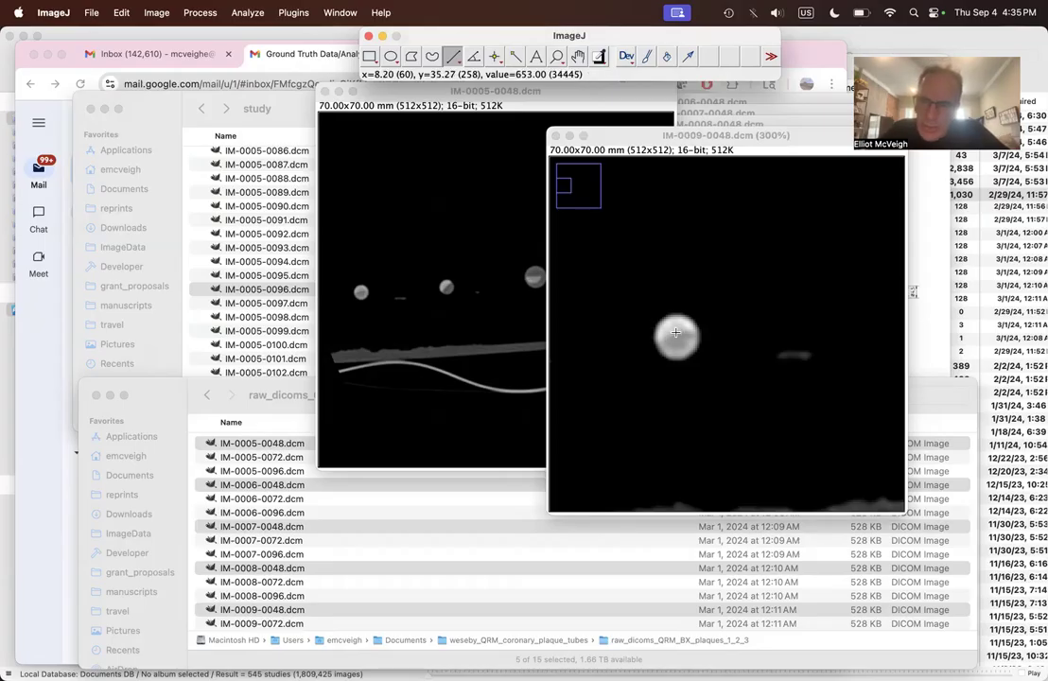
left_click(663, 297)
left_click_drag(663, 297, 690, 380)
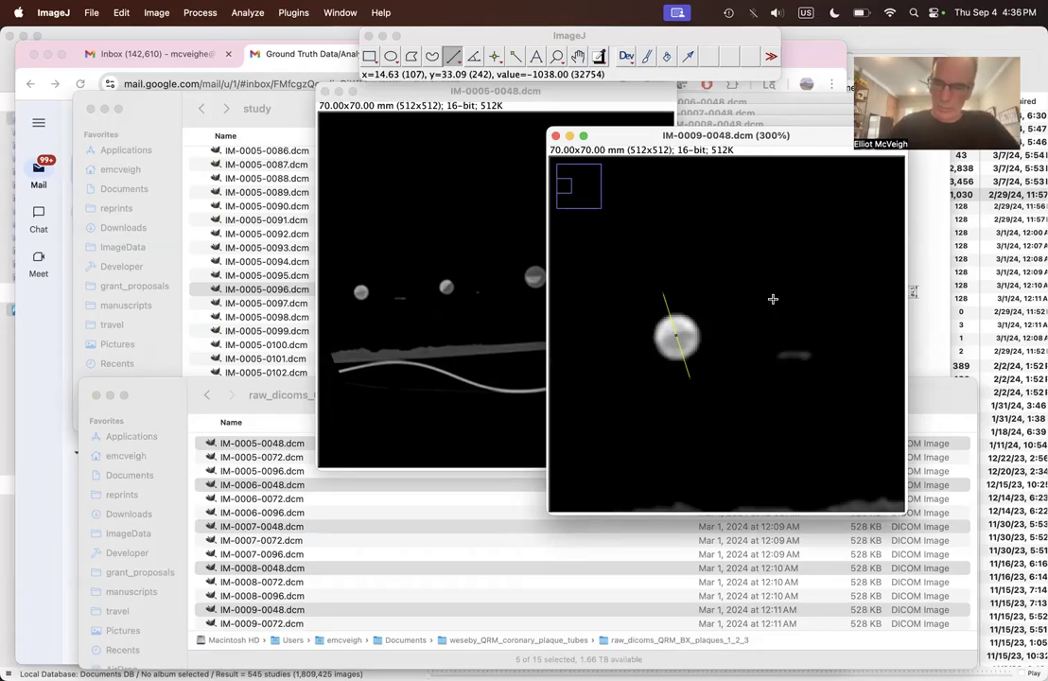
key("super+k")
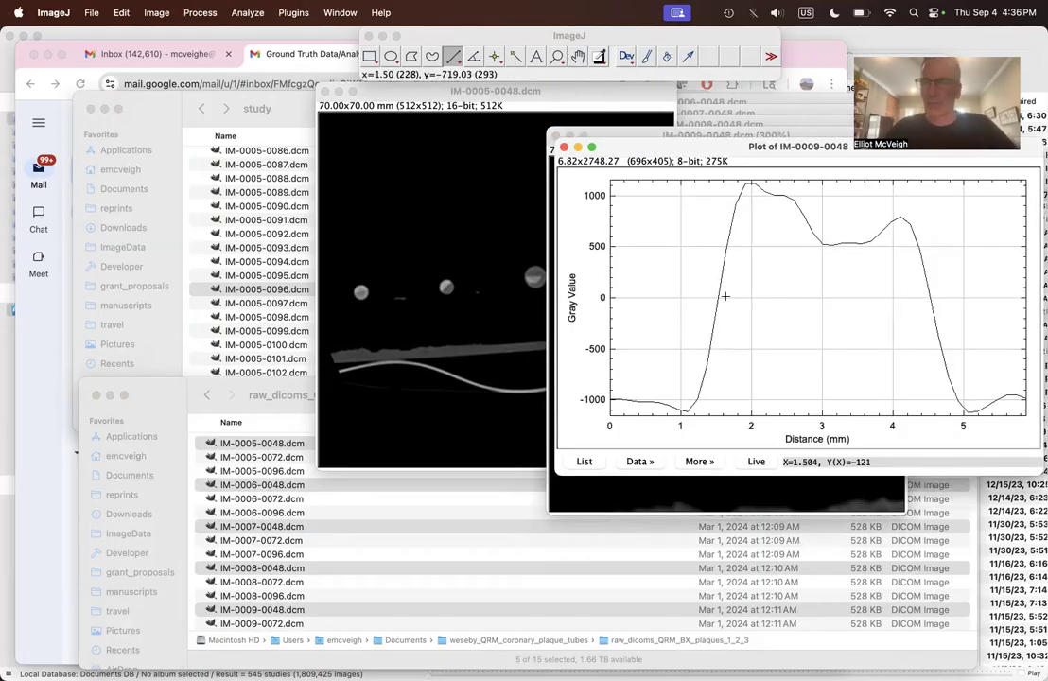
left_click_drag(807, 155, 782, 409)
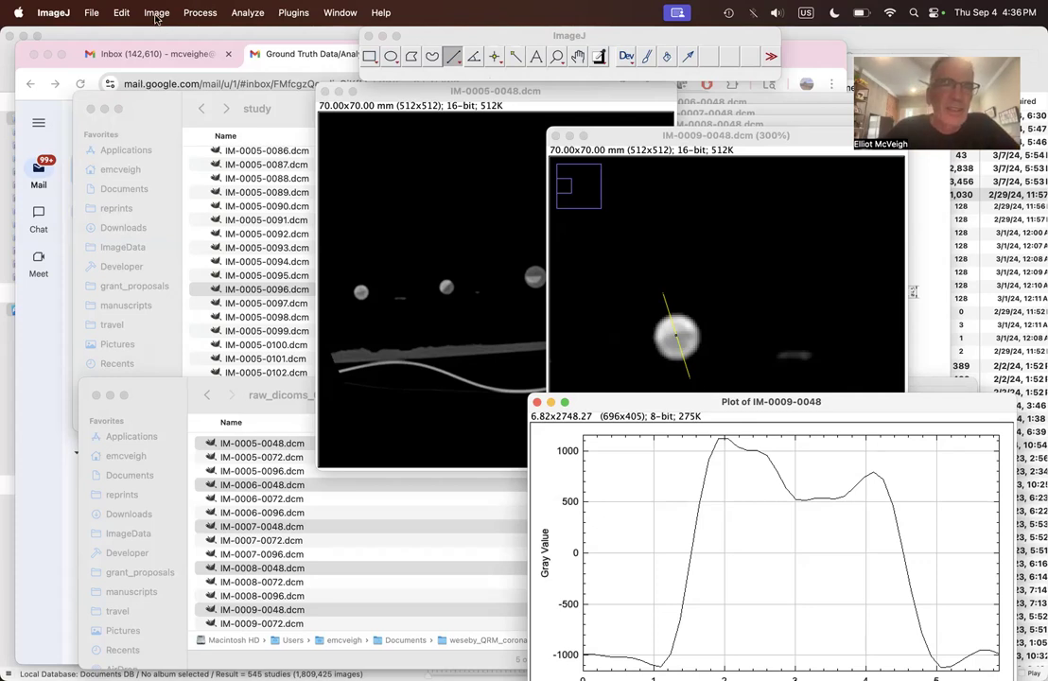
Step: Add the line selection from IM-0009-0048.dcm to the ROI Manager, then reposition its profile plot so the whole graph is on screen
left_click(258, 18)
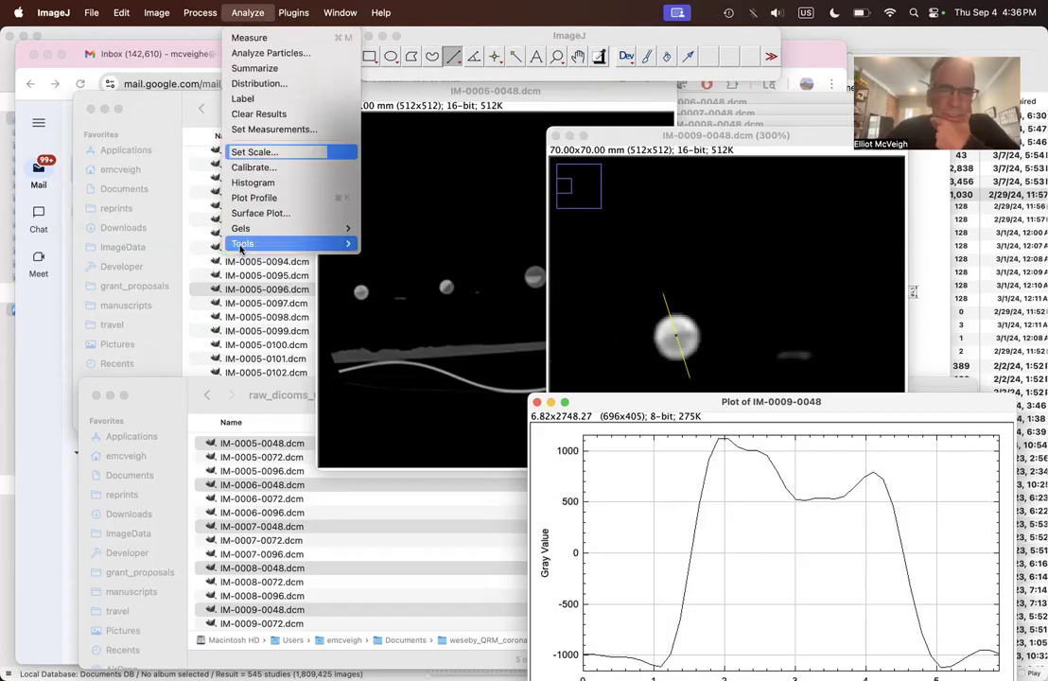
mouse_move(251, 247)
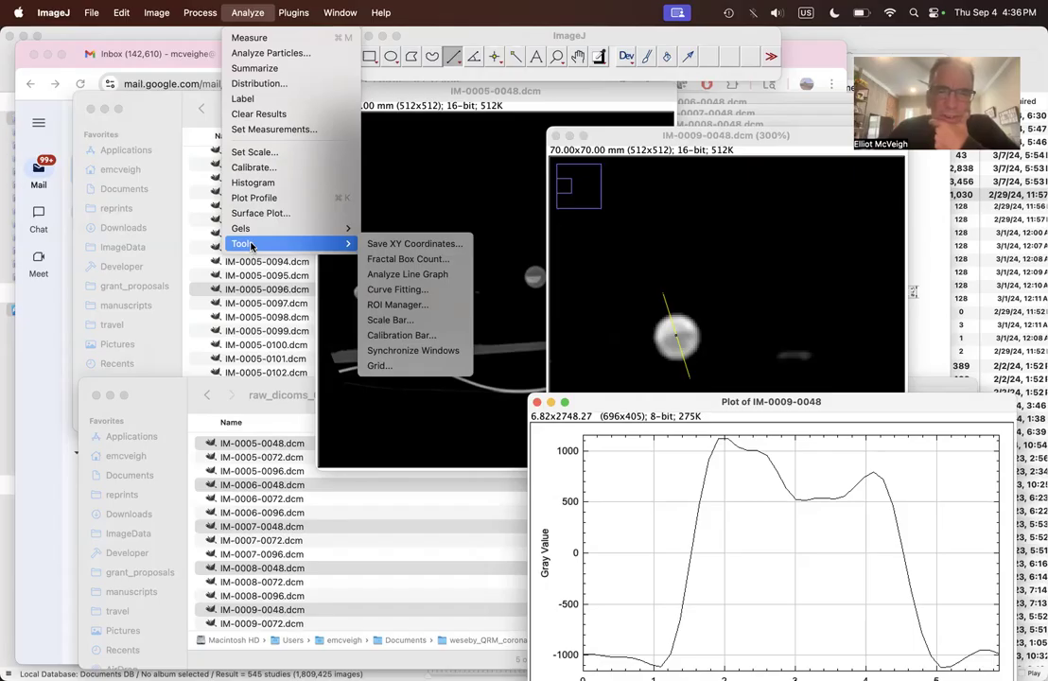
left_click(385, 304)
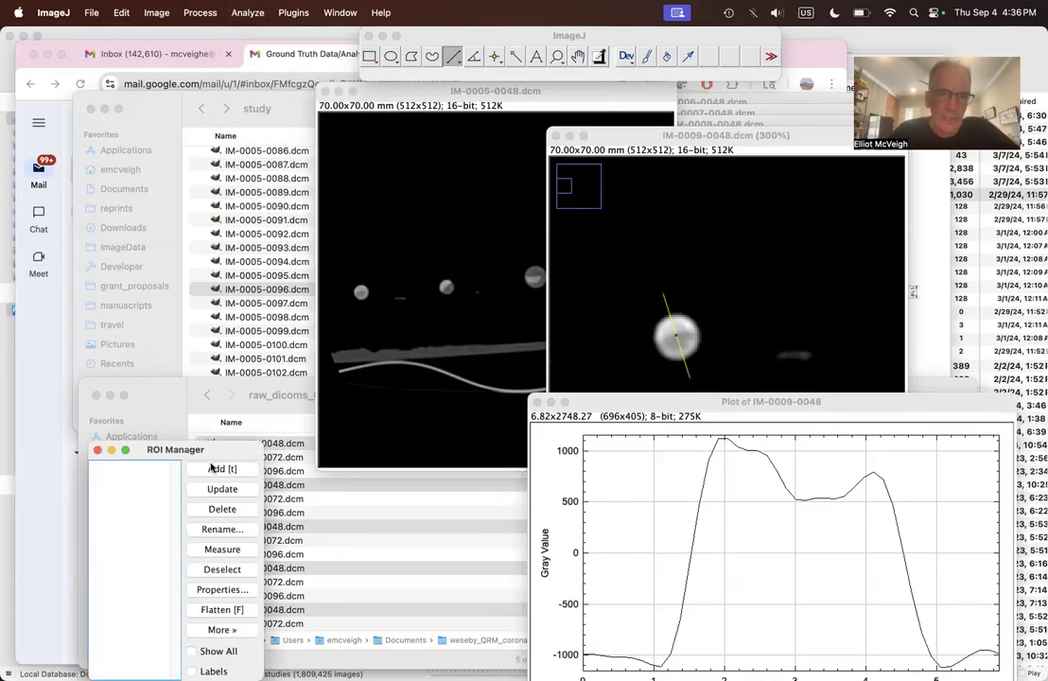
left_click_drag(200, 452, 178, 388)
left_click(199, 398)
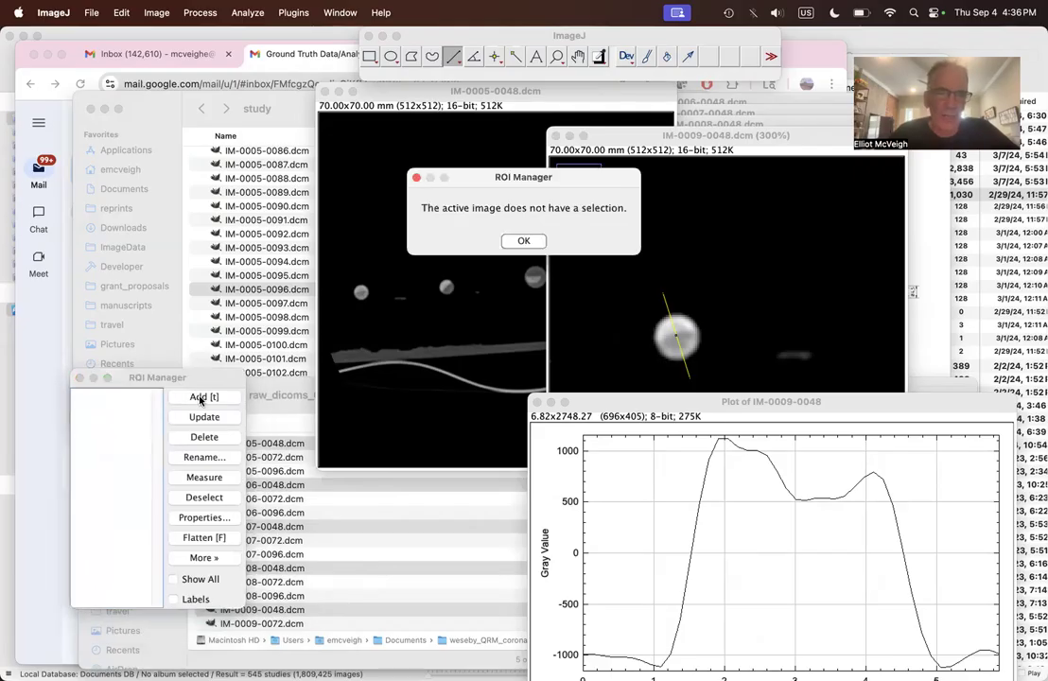
left_click(523, 242)
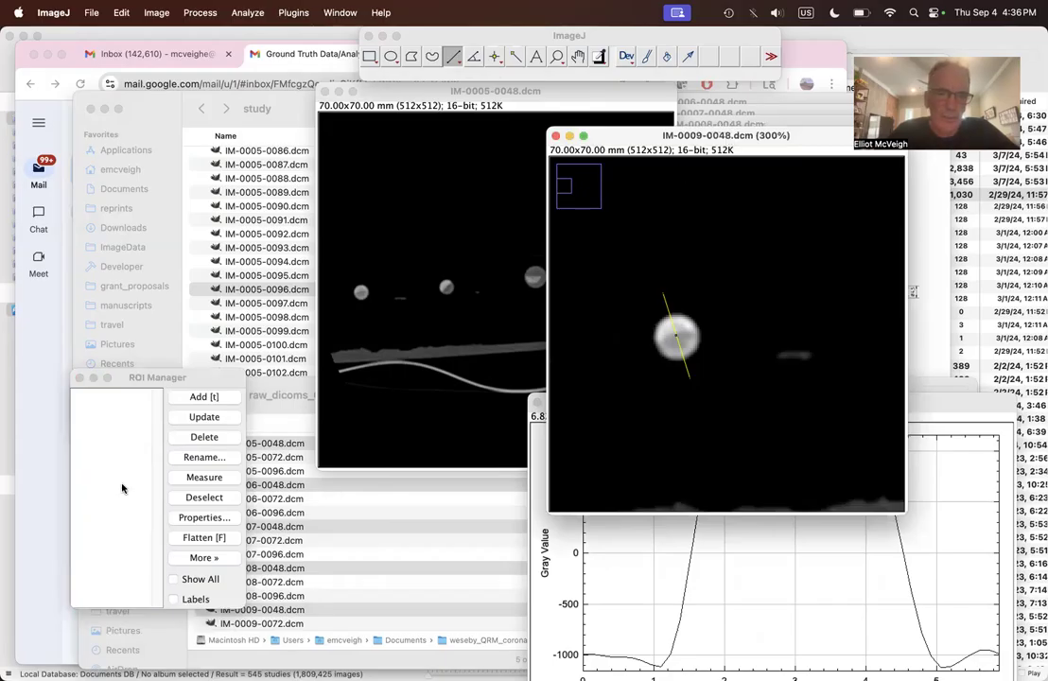
left_click(205, 397)
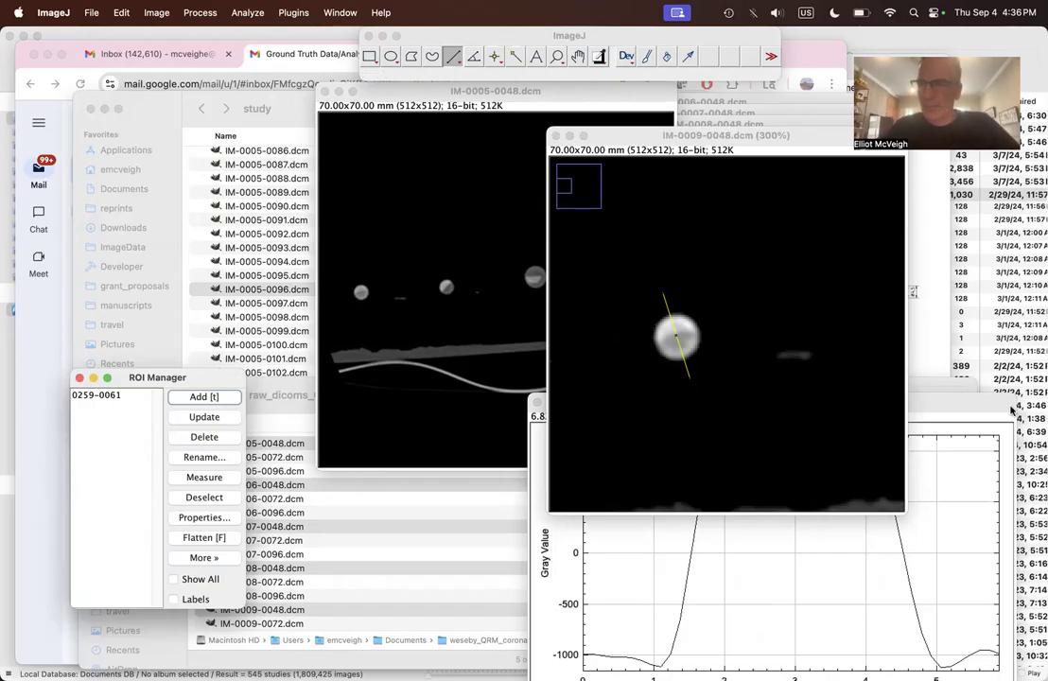
left_click_drag(997, 408, 1009, 335)
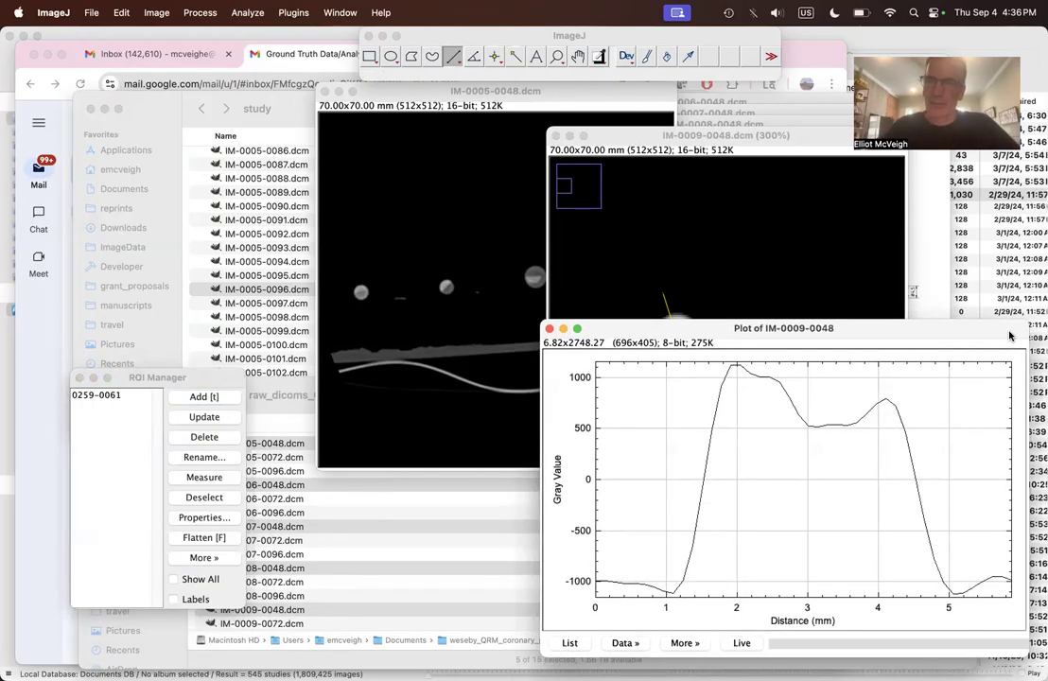
left_click_drag(850, 335, 836, 336)
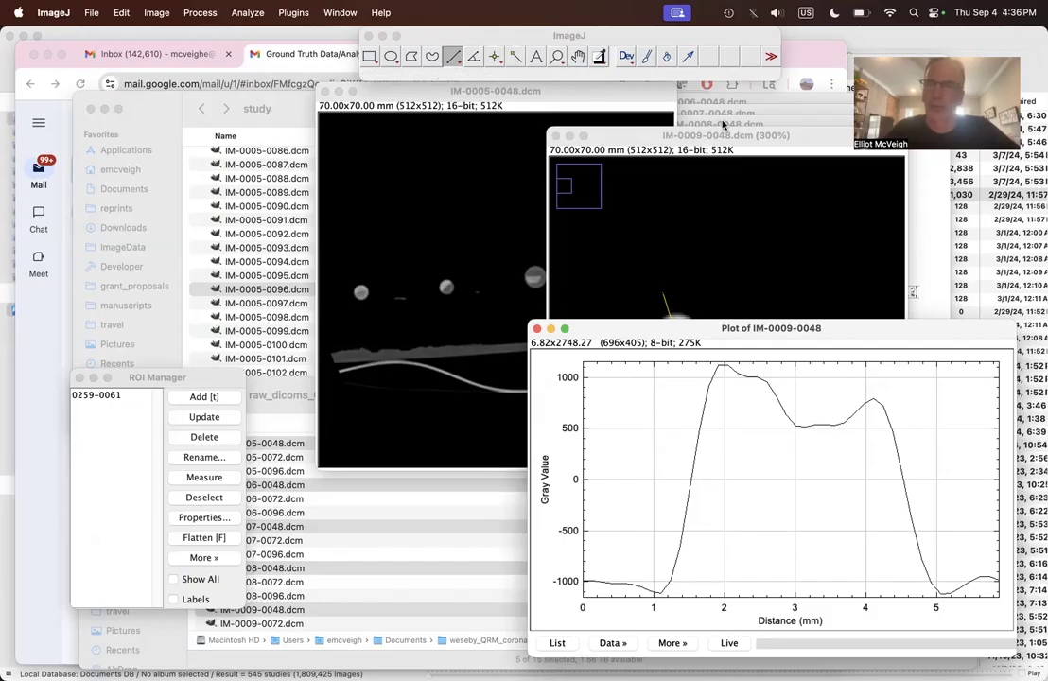
Step: Apply the stored line ROI to IM-0008-0048.dcm, plot its profile and place the plot over the IM-0009-0048 plot
left_click(339, 12)
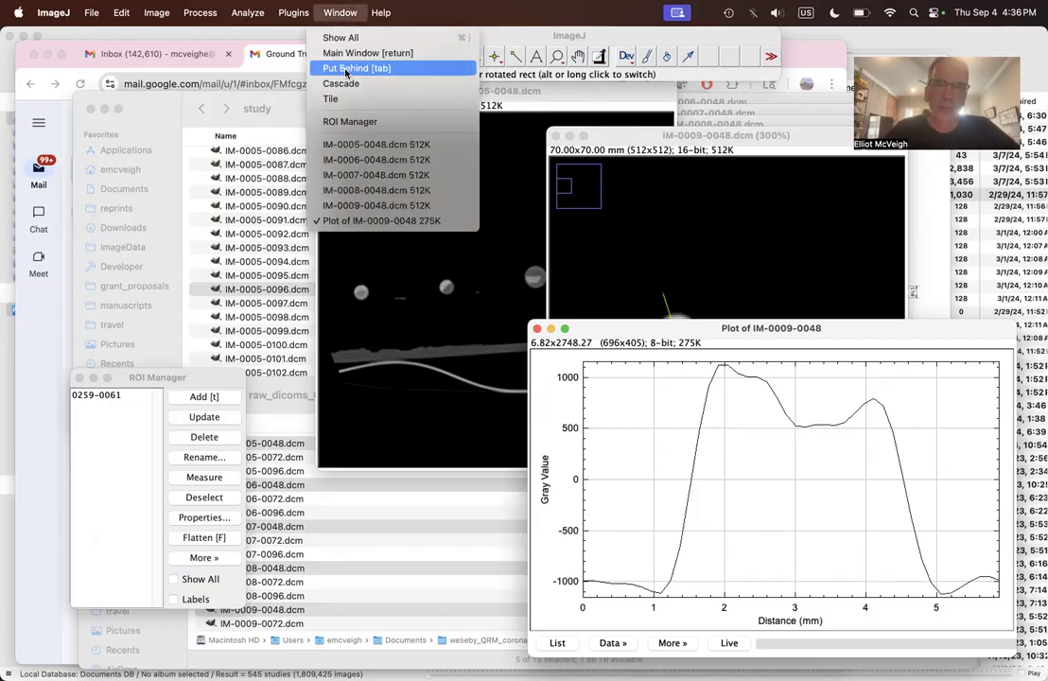
left_click(379, 191)
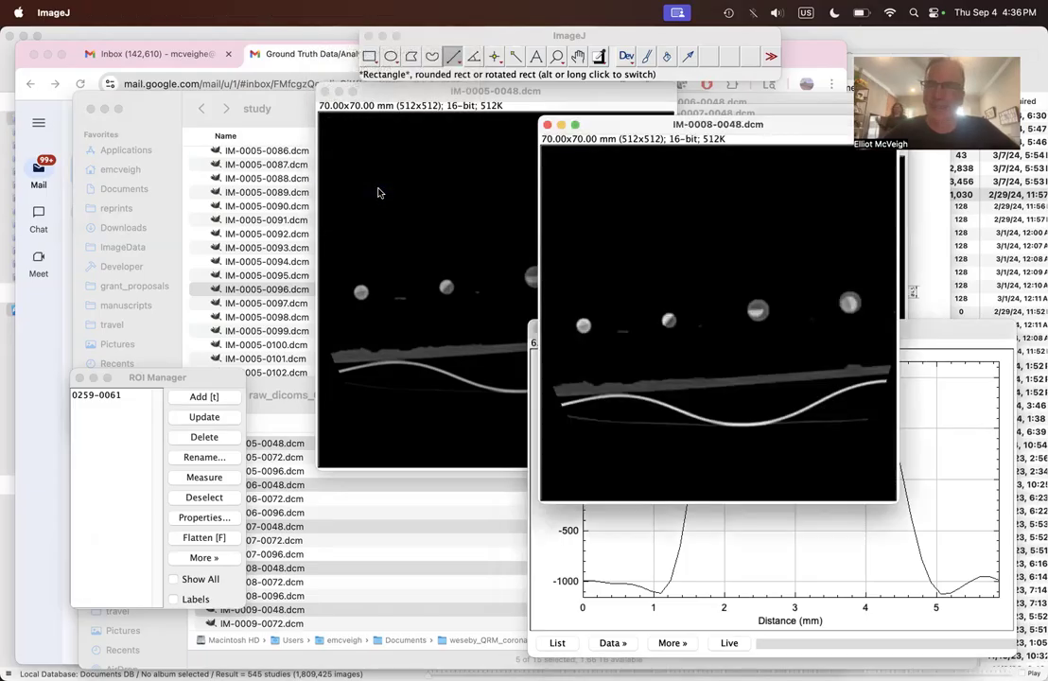
left_click(95, 398)
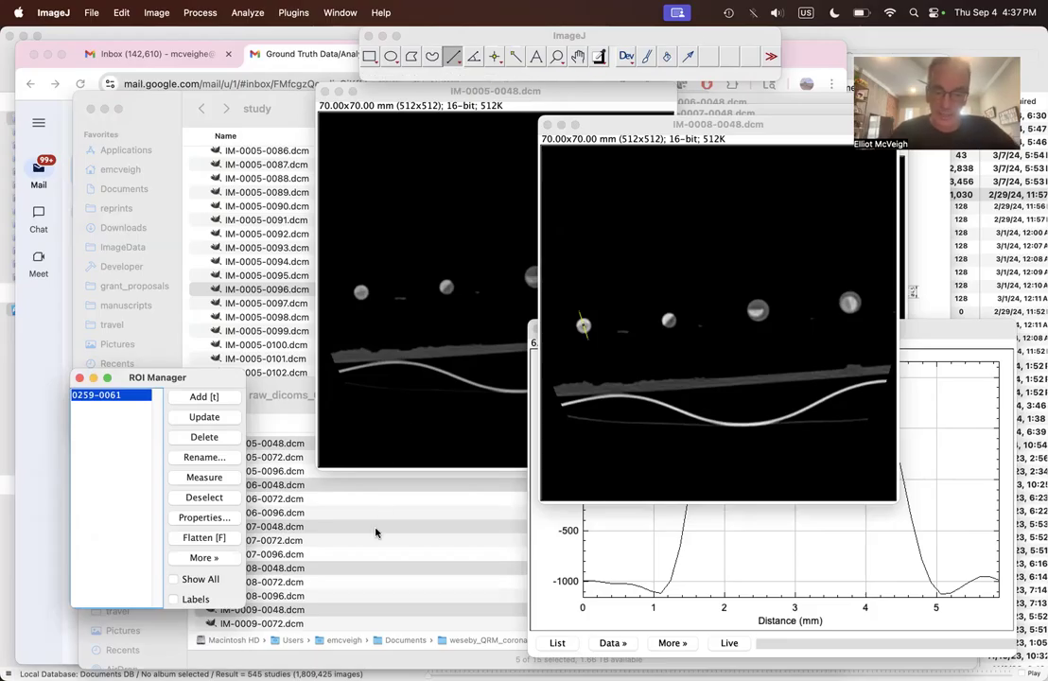
key("super+k")
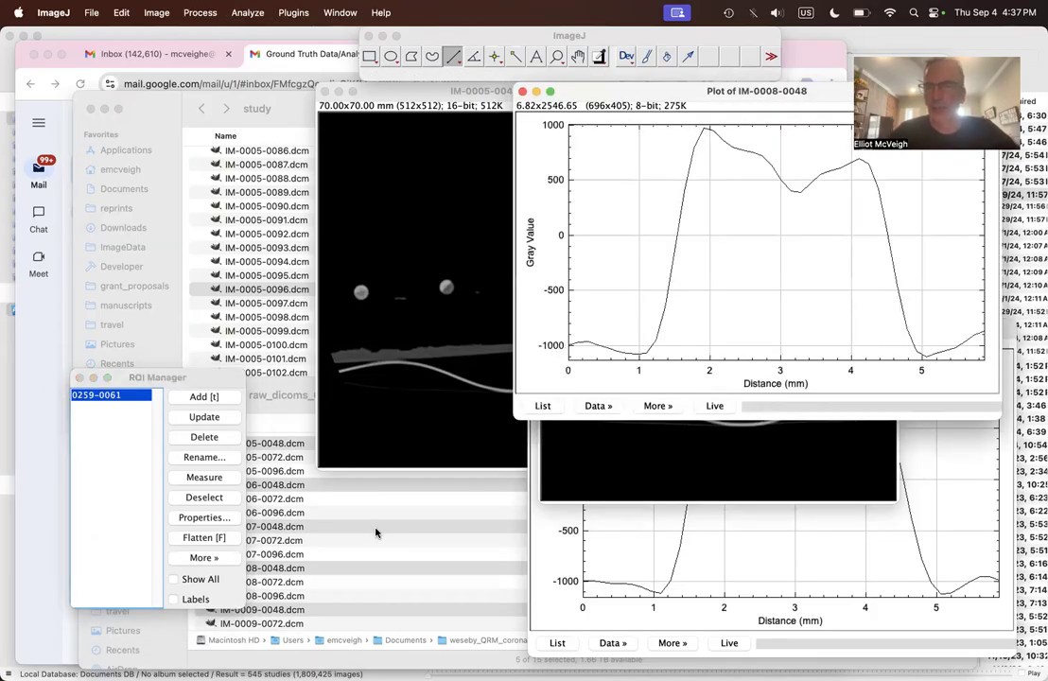
left_click_drag(736, 100, 757, 338)
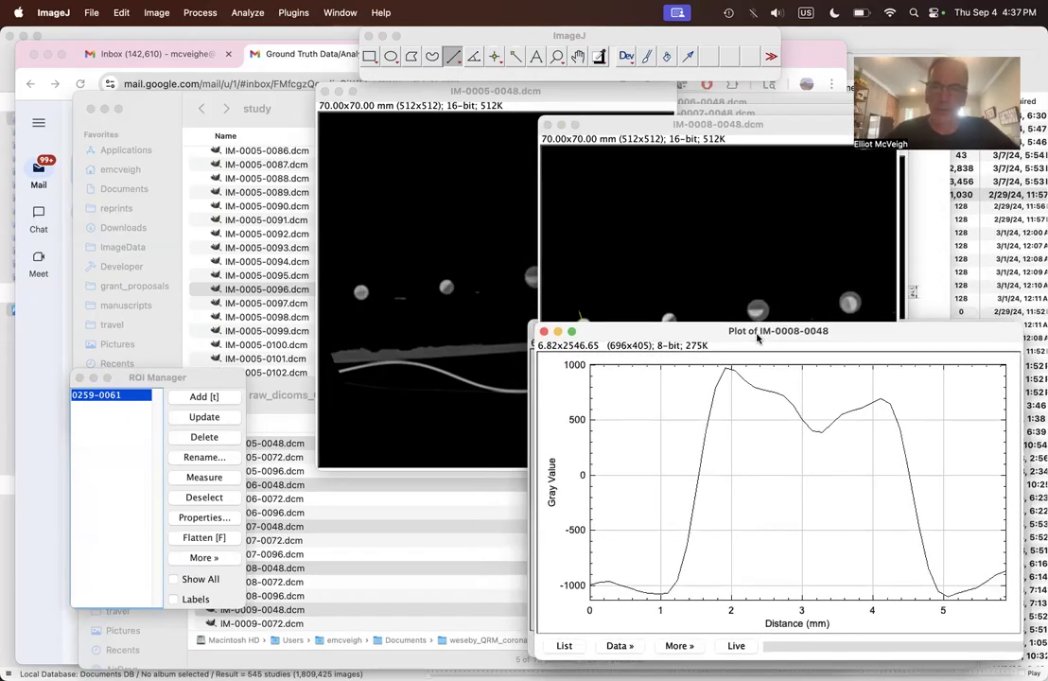
Step: Apply the stored line ROI to IM-0007-0048.dcm, plot its profile and place the plot over the IM-0008-0048 plot
left_click(340, 13)
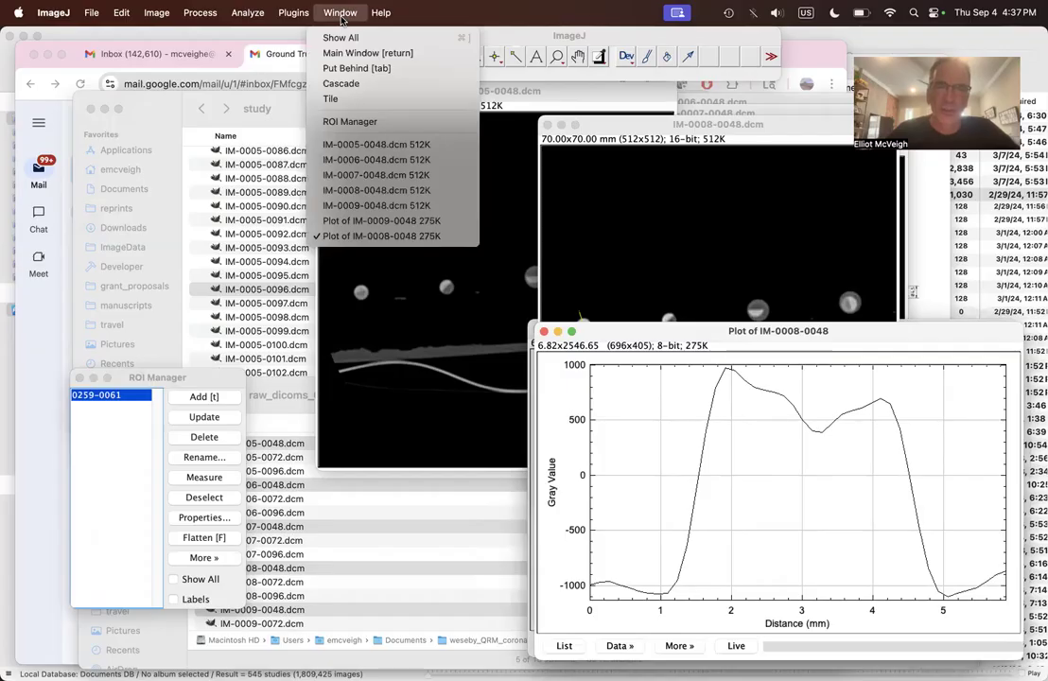
left_click(363, 177)
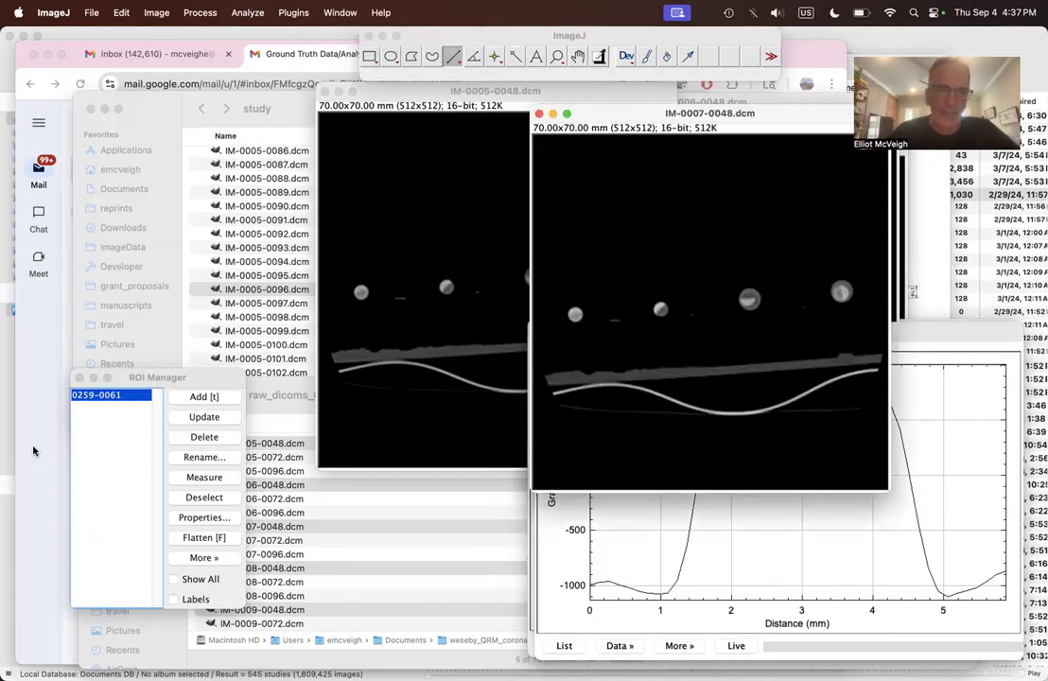
left_click(105, 399)
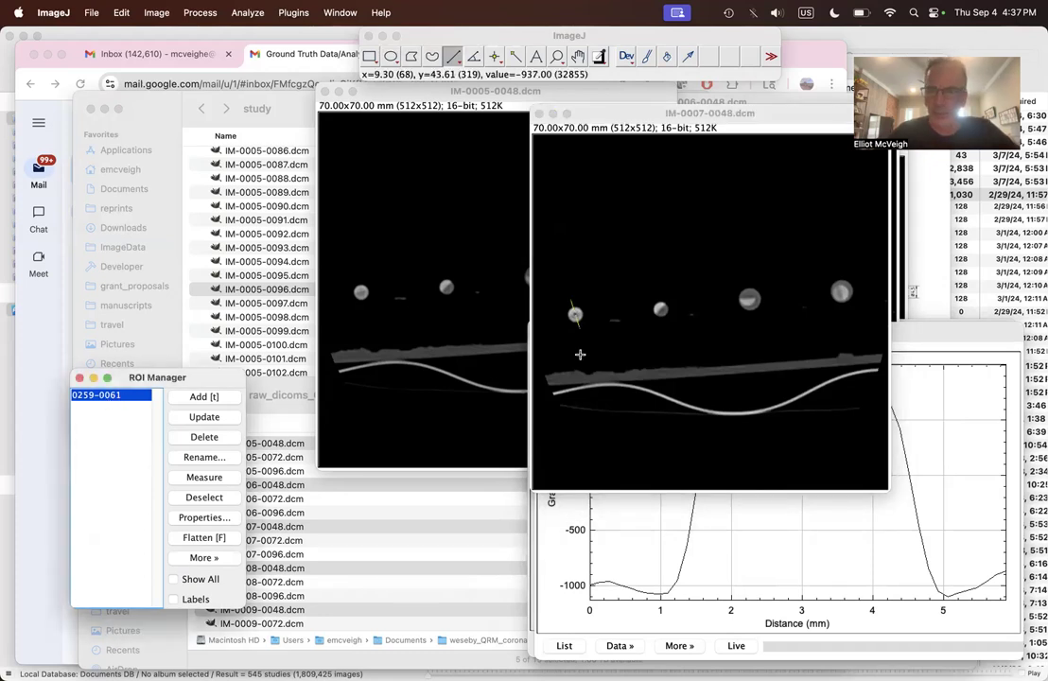
key("super+k")
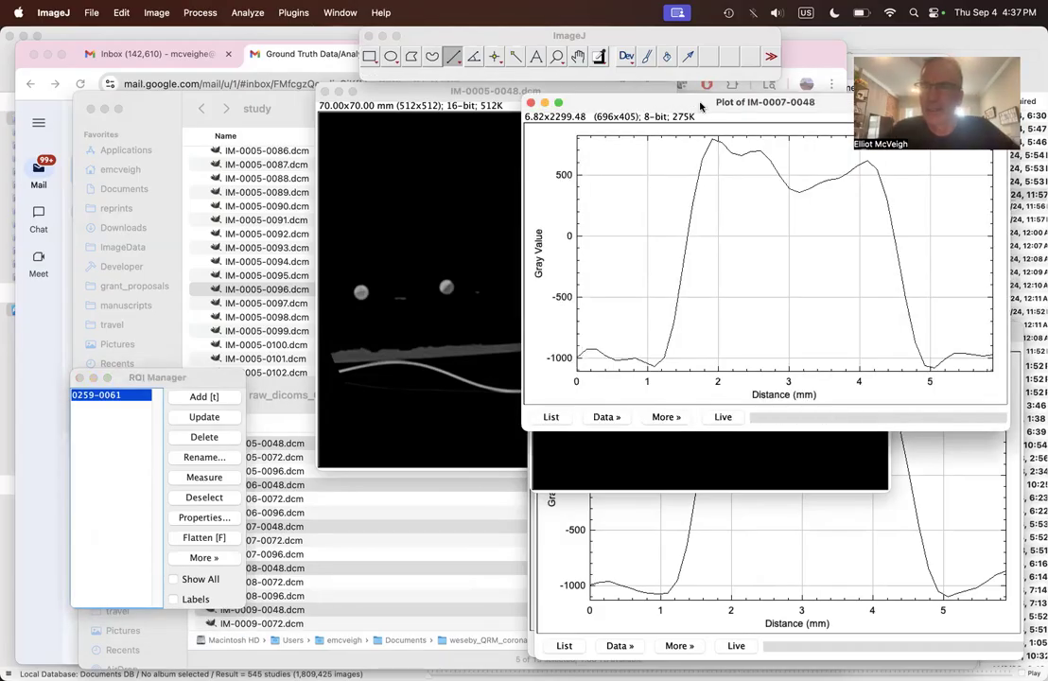
left_click_drag(698, 116, 722, 335)
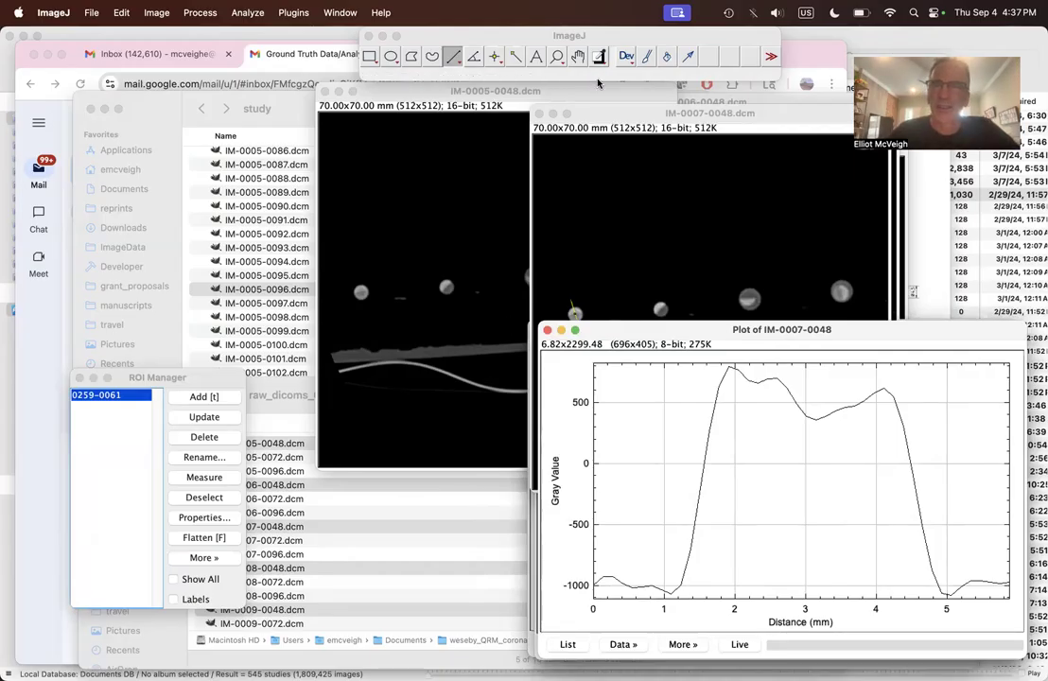
Step: Apply the stored line ROI to IM-0006-0048.dcm, plot its profile and place the plot over the IM-0007-0048 plot
left_click(336, 12)
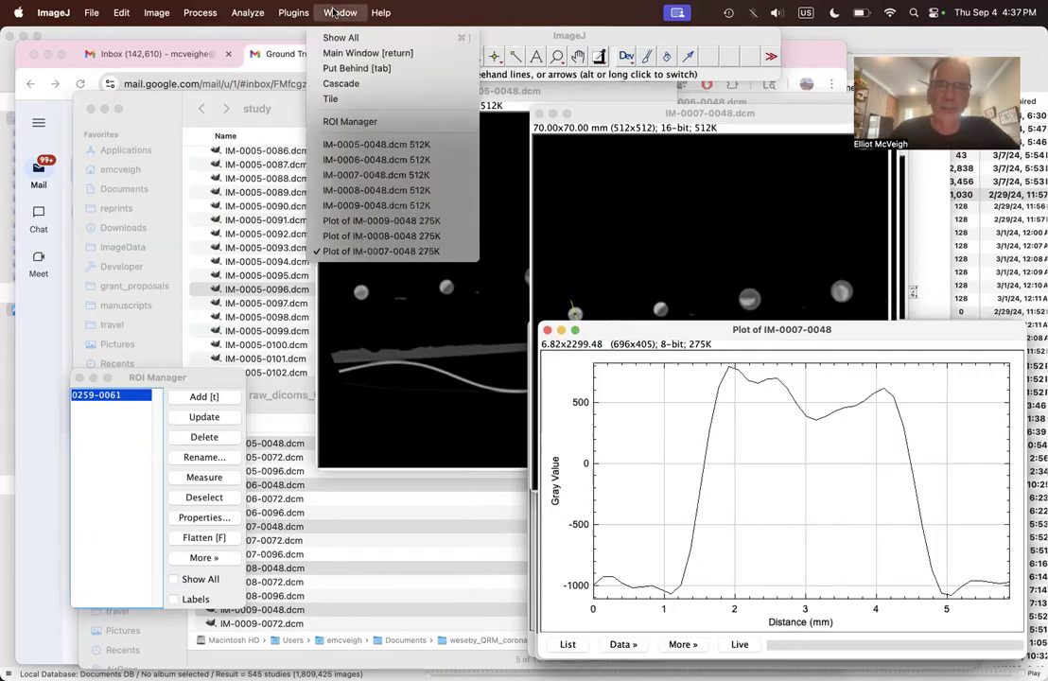
left_click(355, 160)
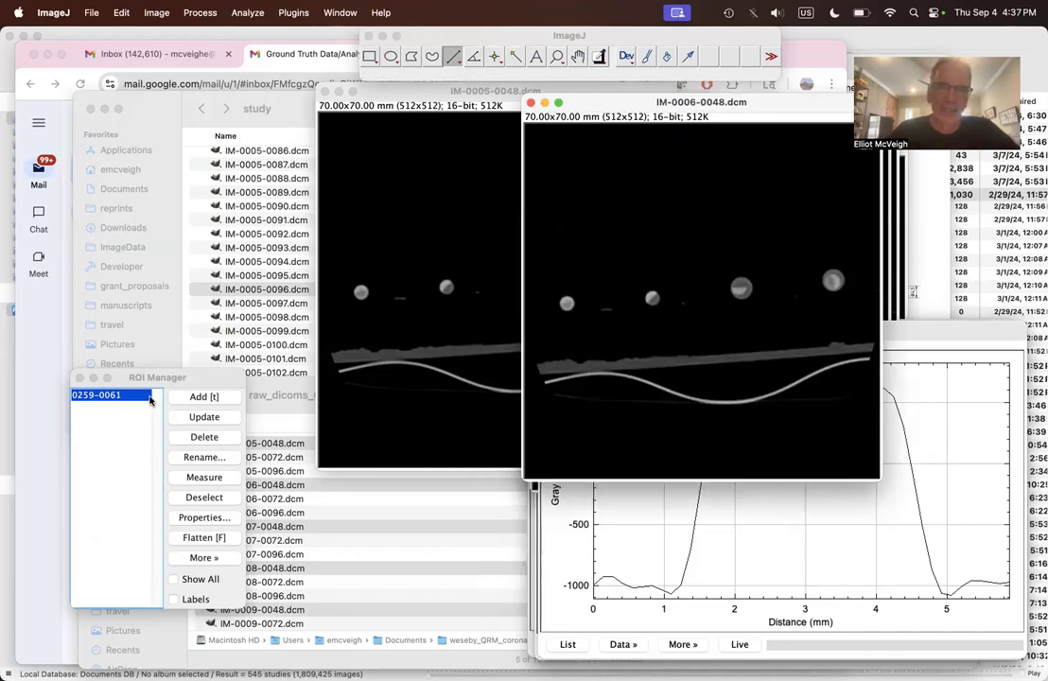
left_click(123, 397)
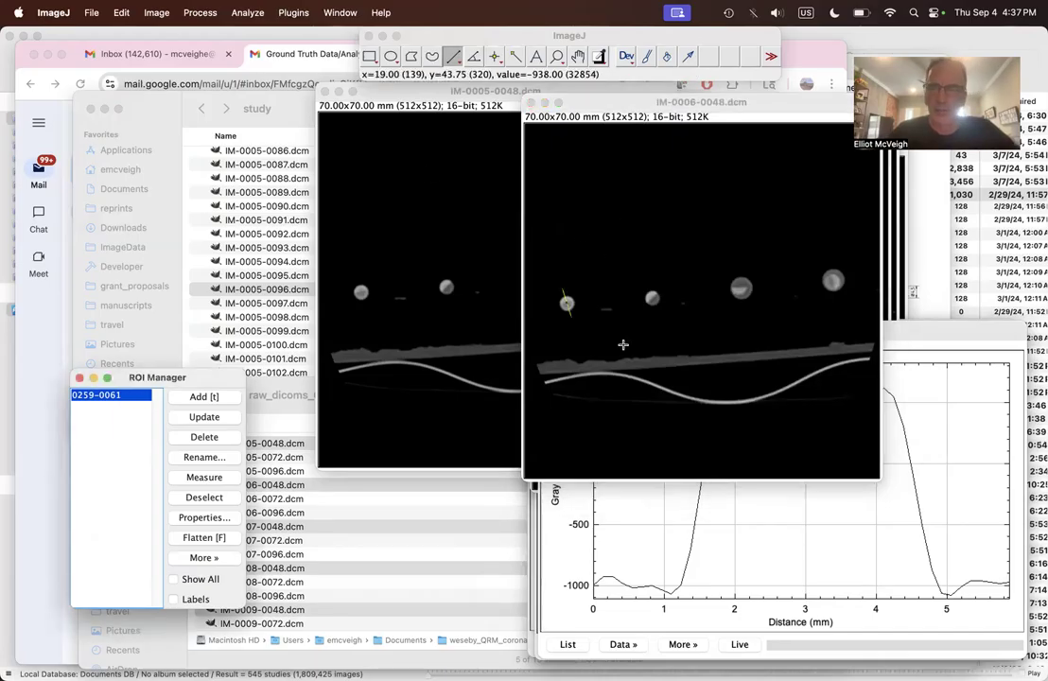
key("super+k")
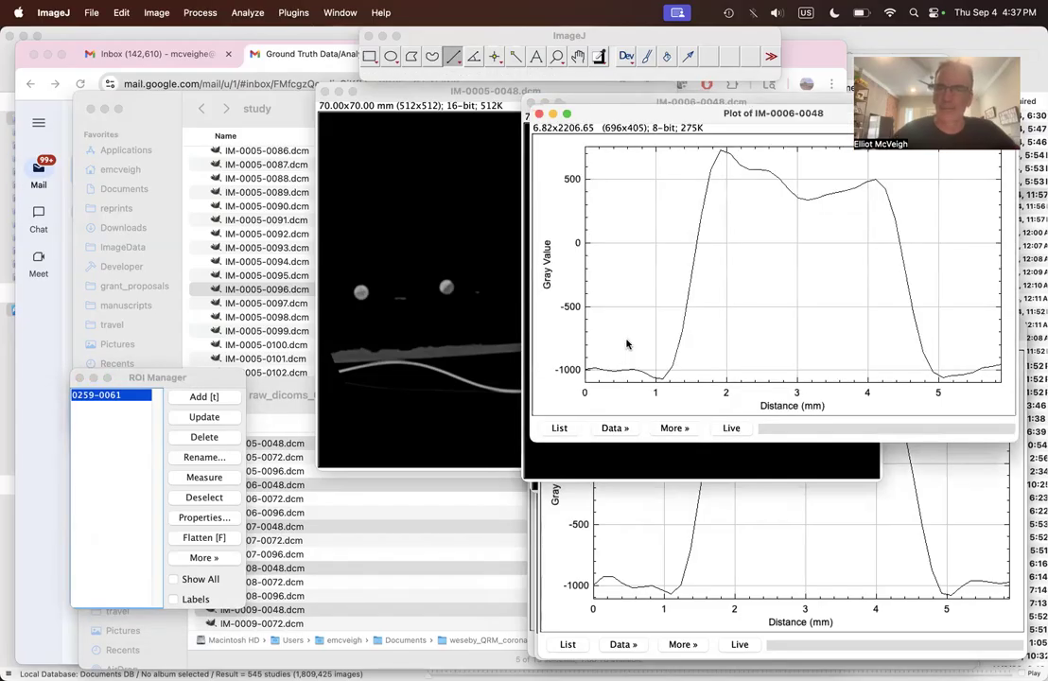
left_click_drag(672, 200, 681, 334)
Step: Apply the stored line ROI to IM-0005-0048.dcm, plot its profile and place the plot over the IM-0006-0048 plot
left_click(340, 12)
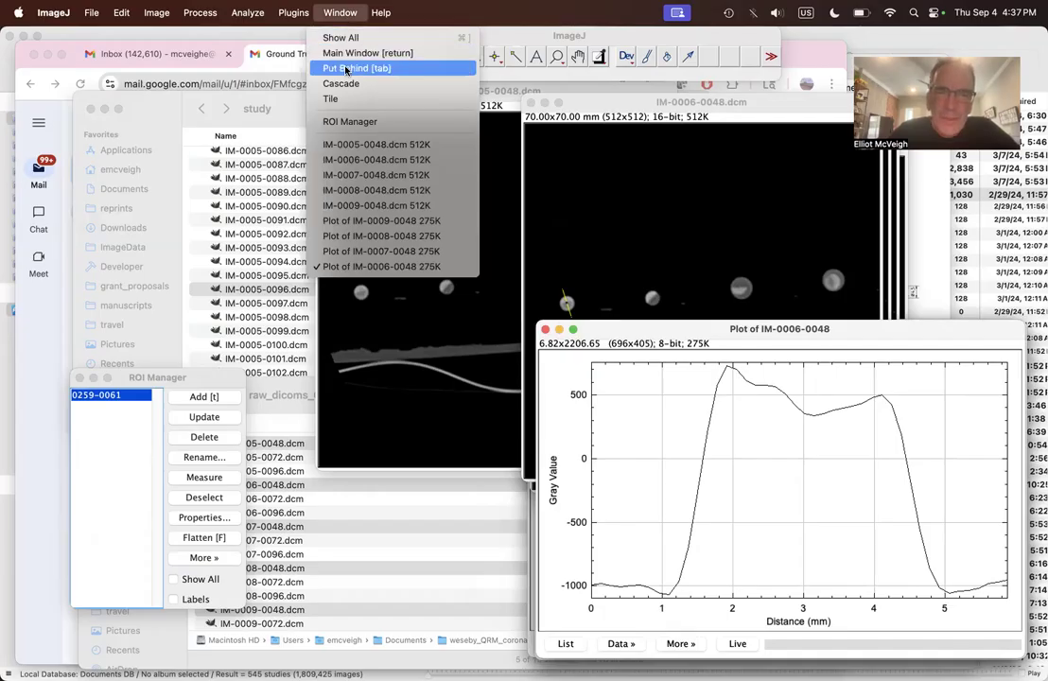
left_click(367, 145)
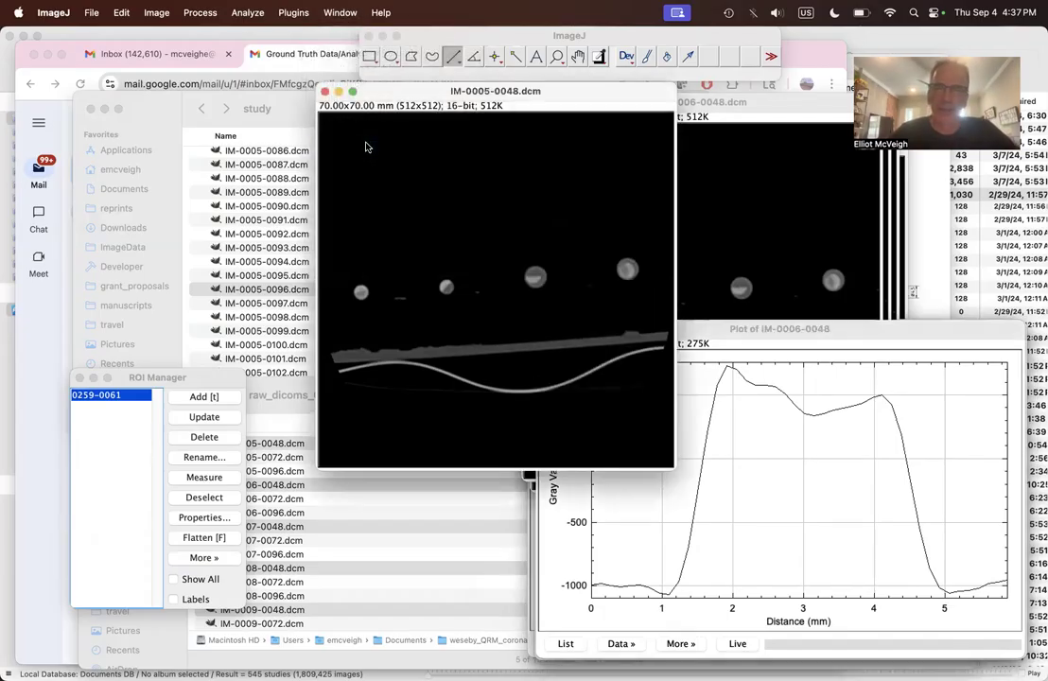
left_click(132, 396)
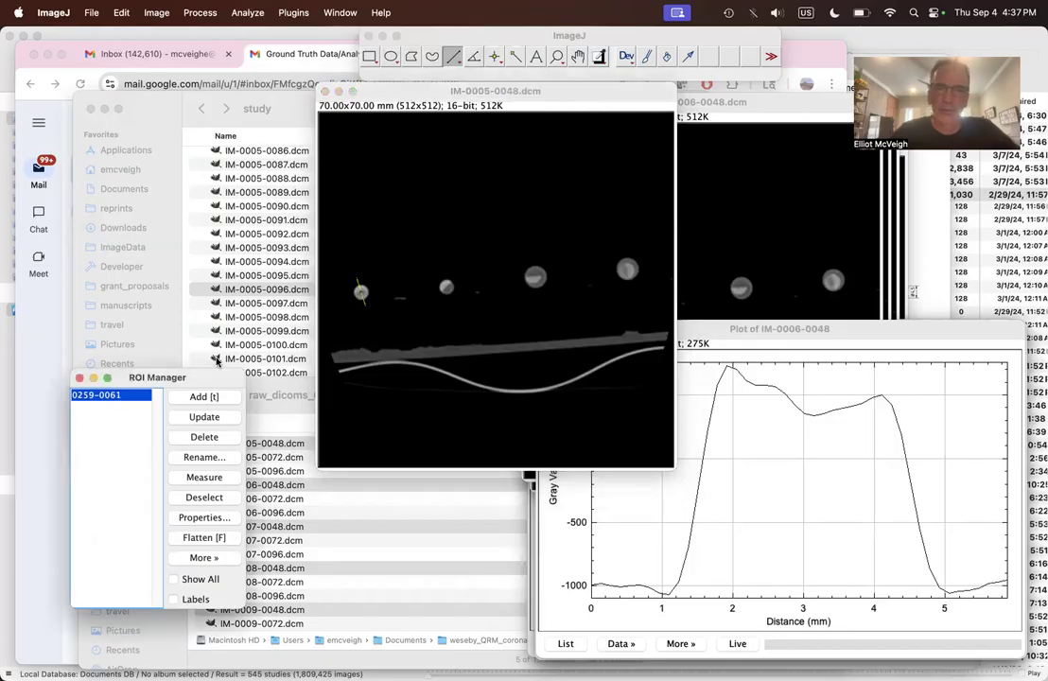
key("super+k")
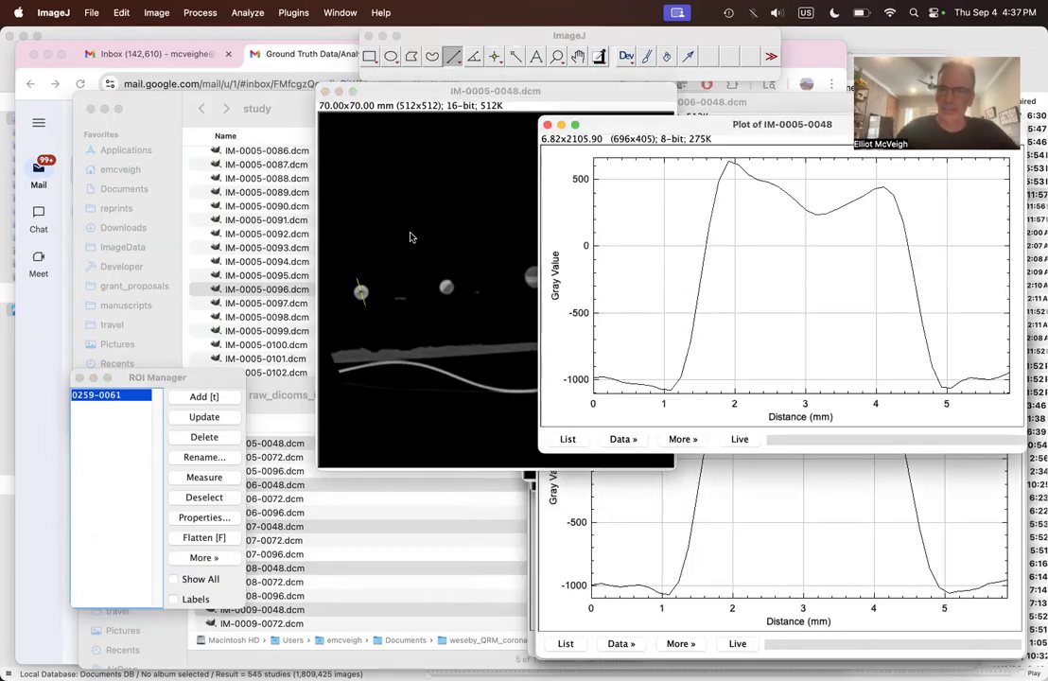
left_click_drag(685, 130, 690, 335)
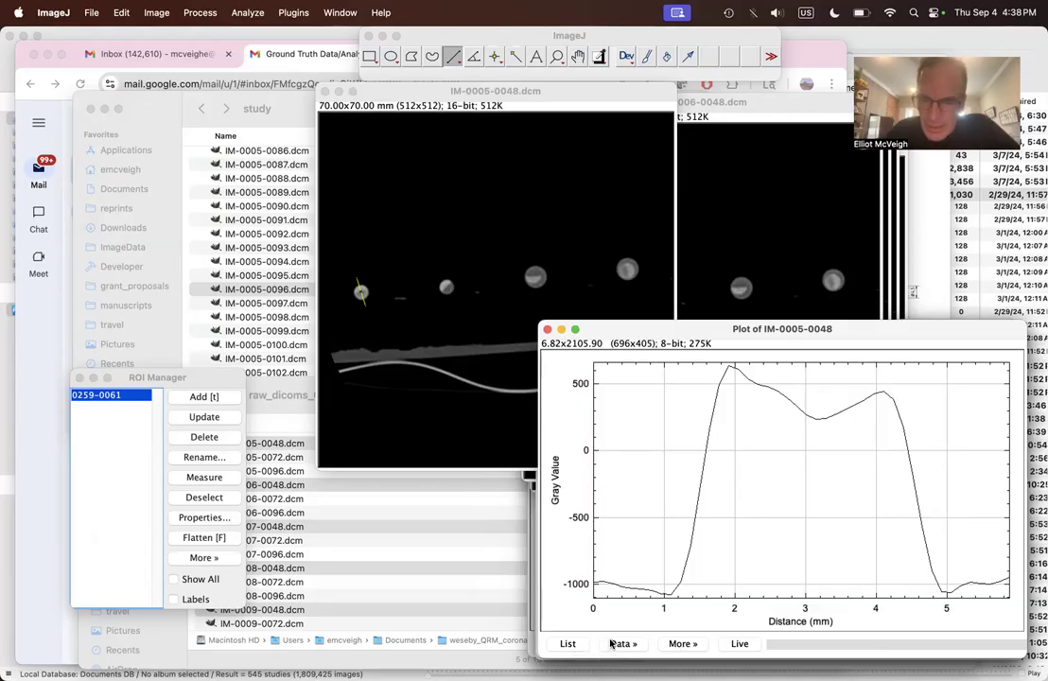
Step: Start saving the IM-0005-0048 plot data and create a folder named profiles inside weseby_QRM_coronary_plaque_tubes for it
left_click(617, 643)
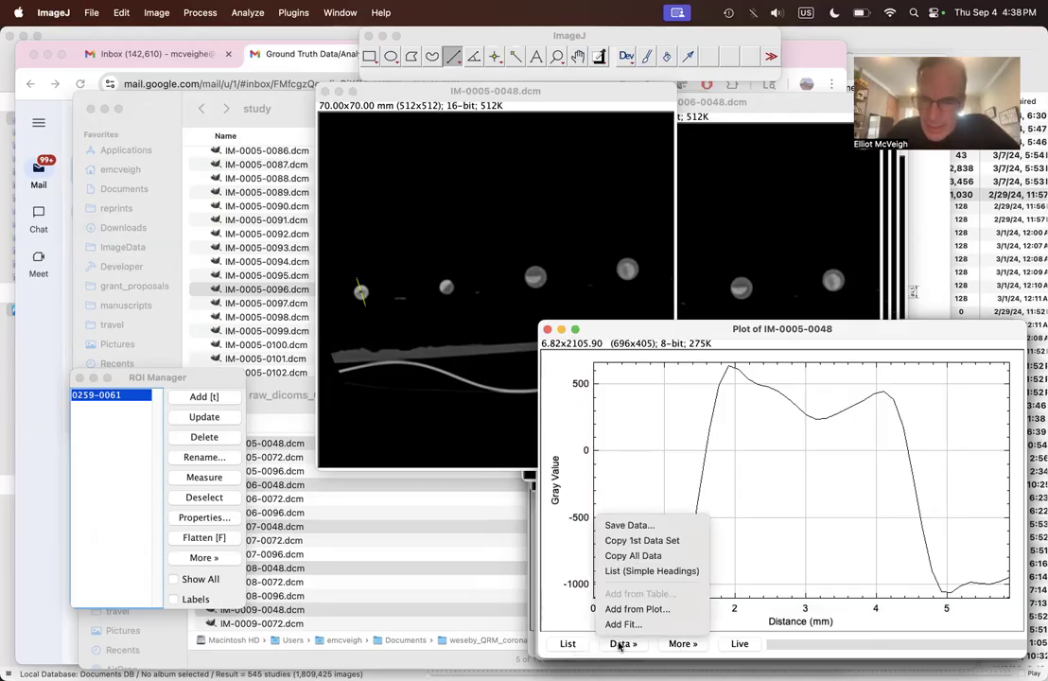
left_click(629, 527)
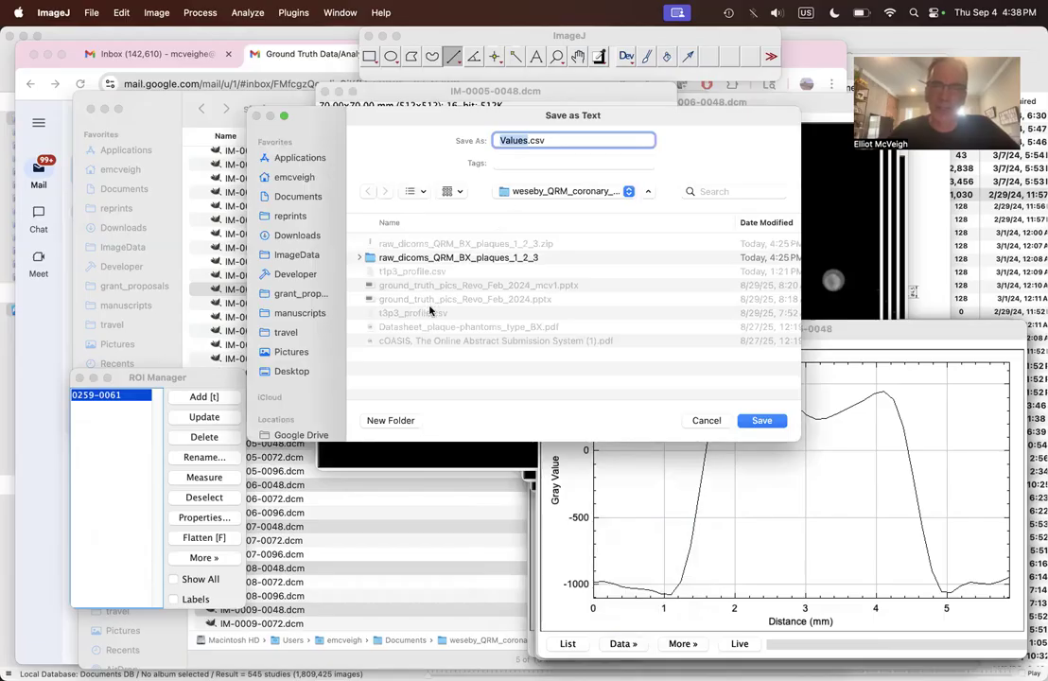
left_click(395, 424)
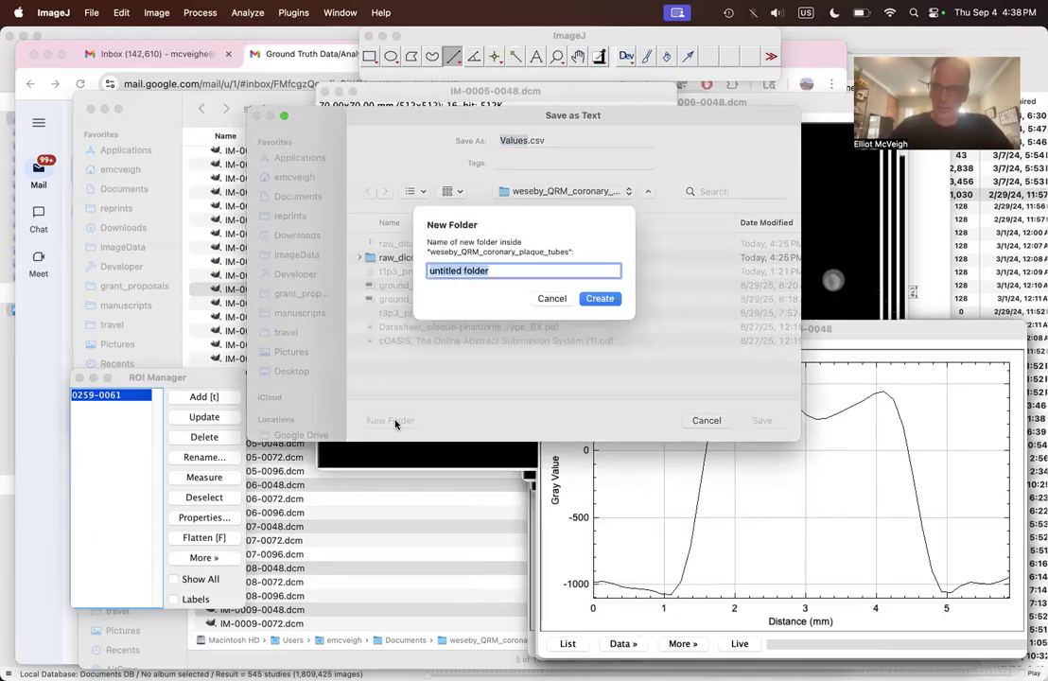
type("profiles")
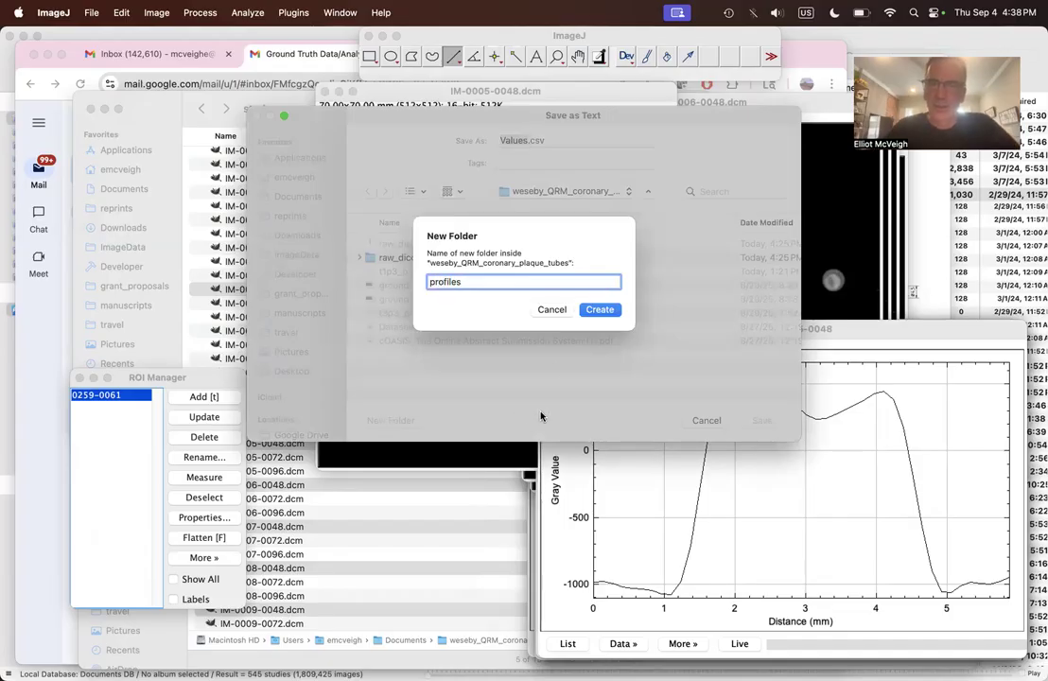
left_click(600, 309)
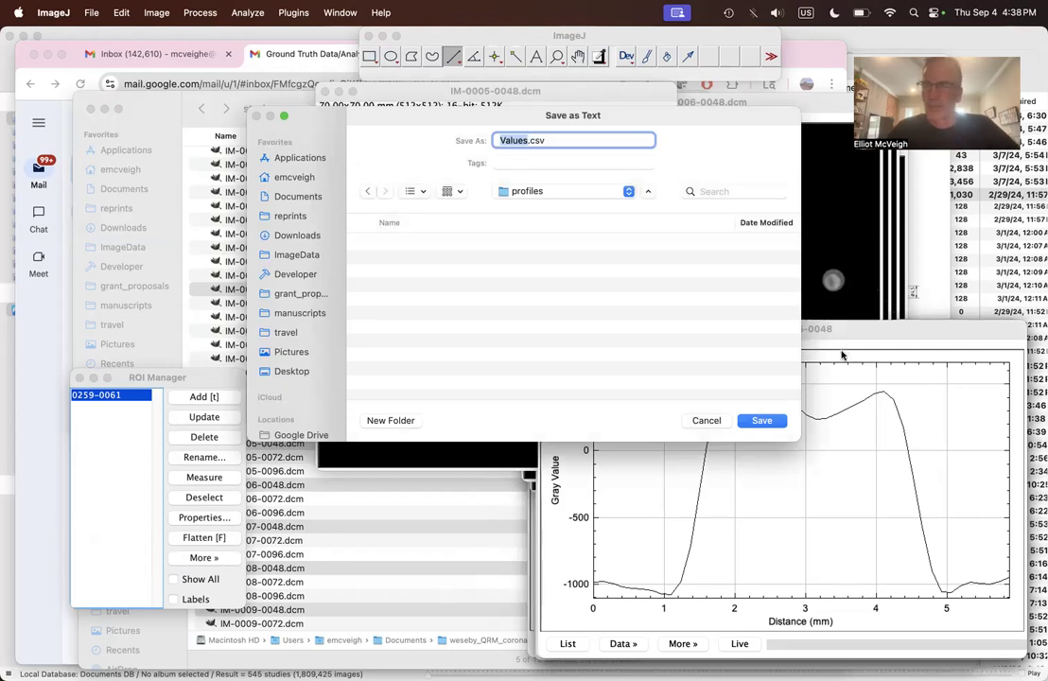
Step: Save the IM-0005-0048 plot data as 5-48.csv in the profiles folder
left_click_drag(646, 115, 464, 126)
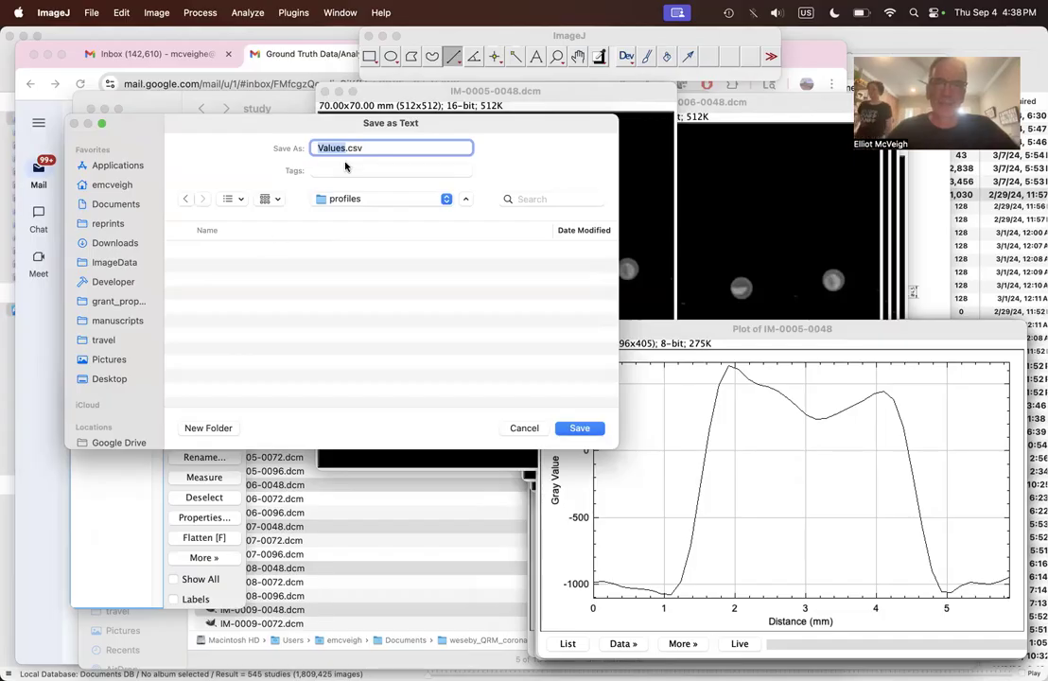
type("5-48")
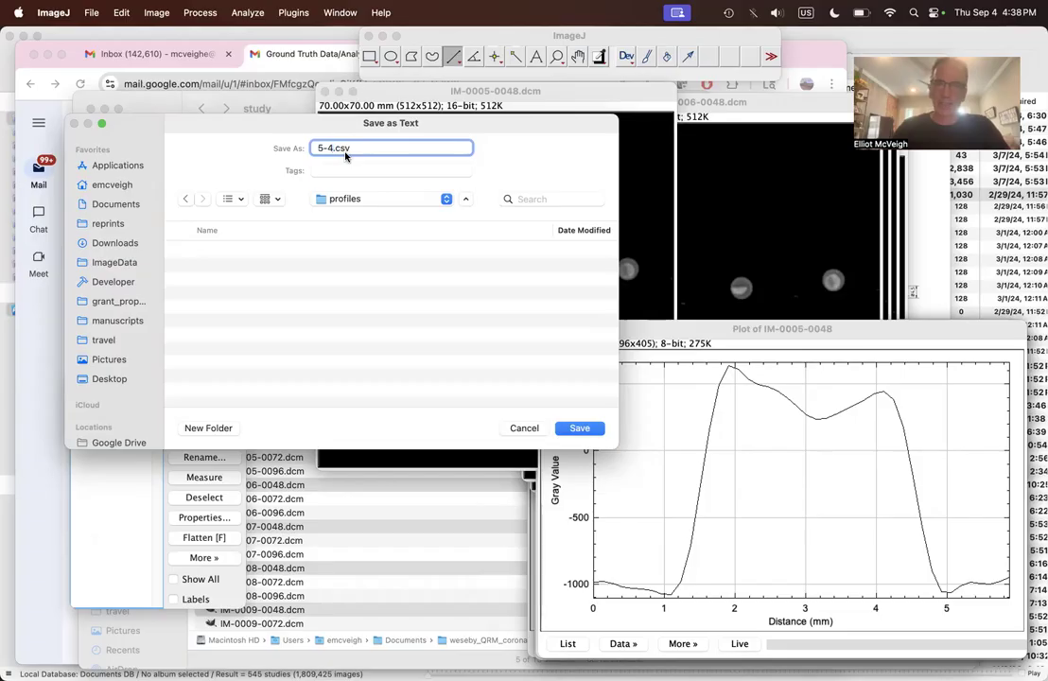
left_click(580, 429)
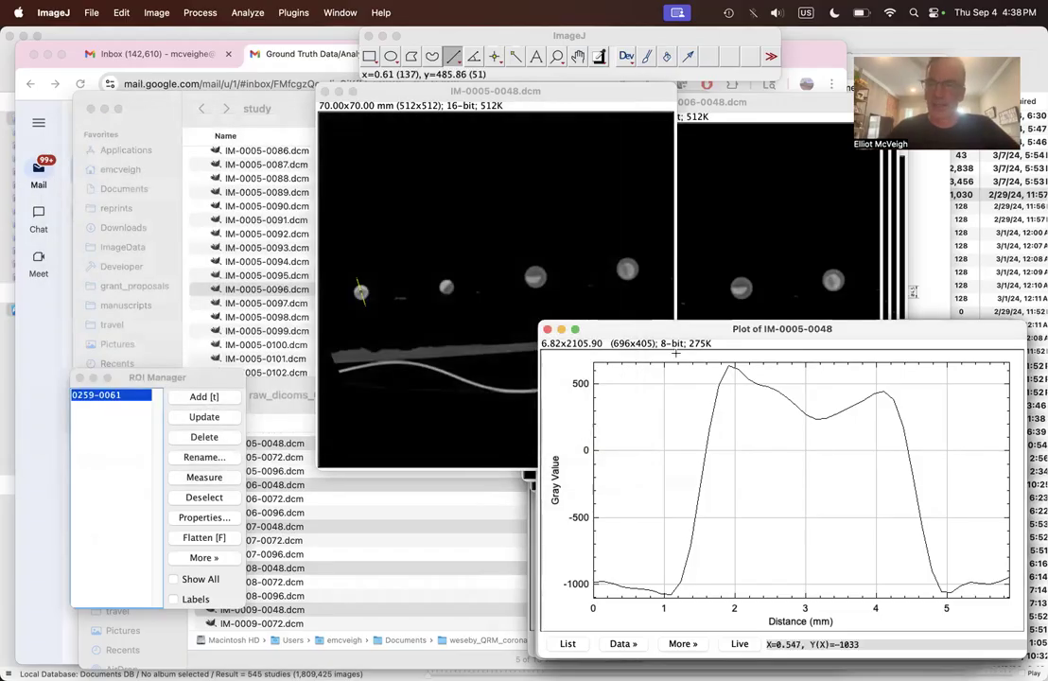
Step: Bring up the IM-0006-0048 plot and save its data as 6-48.csv in the profiles folder
left_click(335, 12)
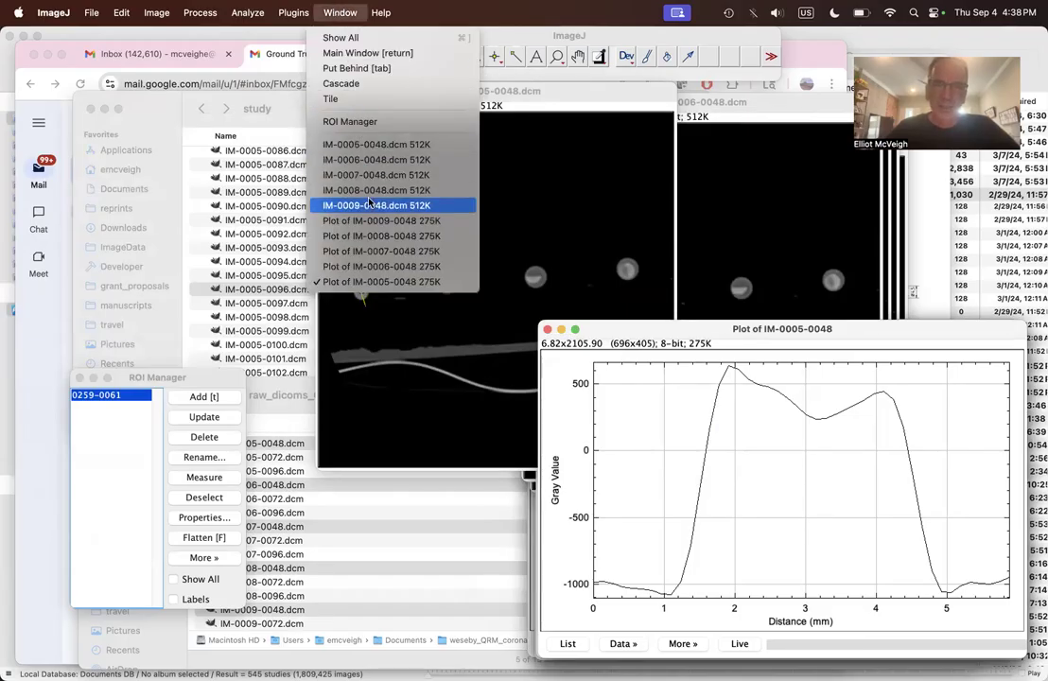
left_click(386, 268)
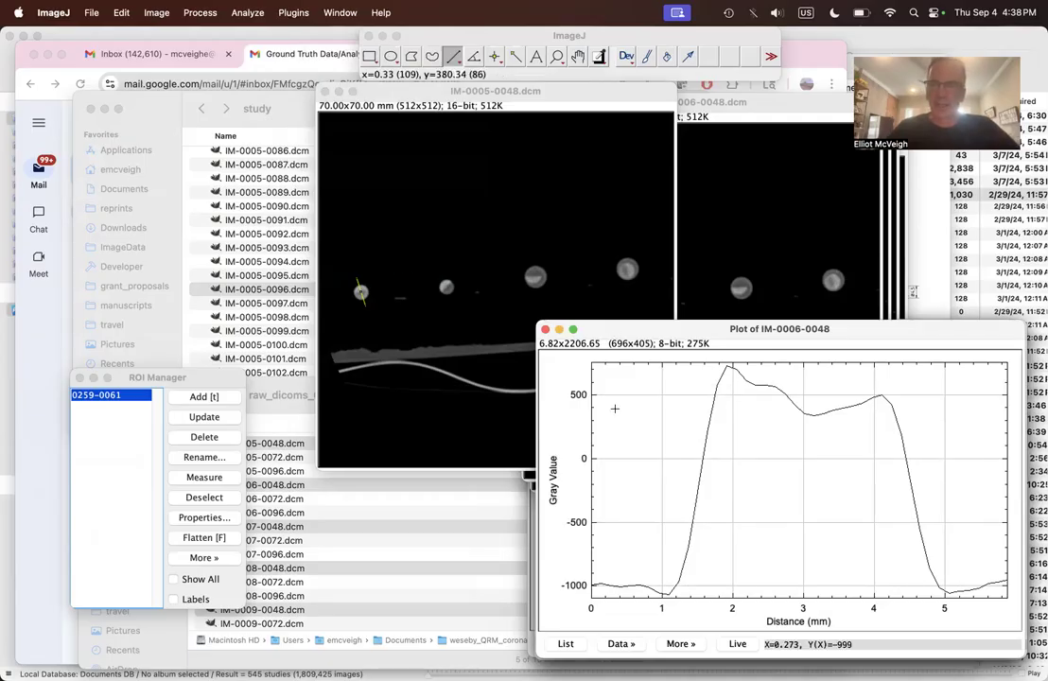
left_click(637, 647)
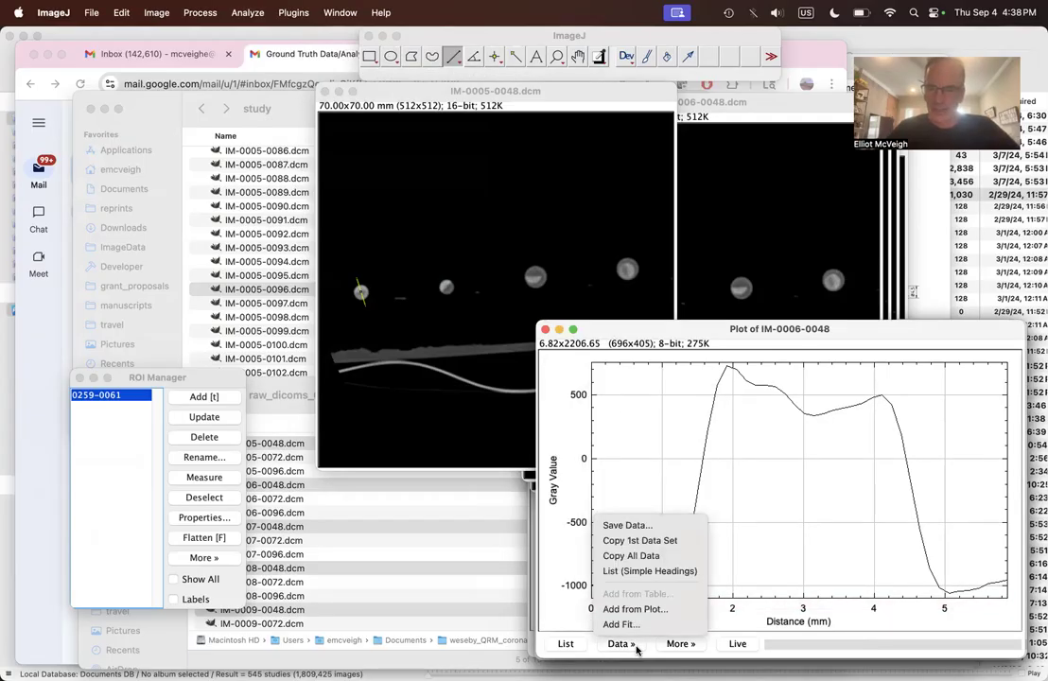
left_click(633, 526)
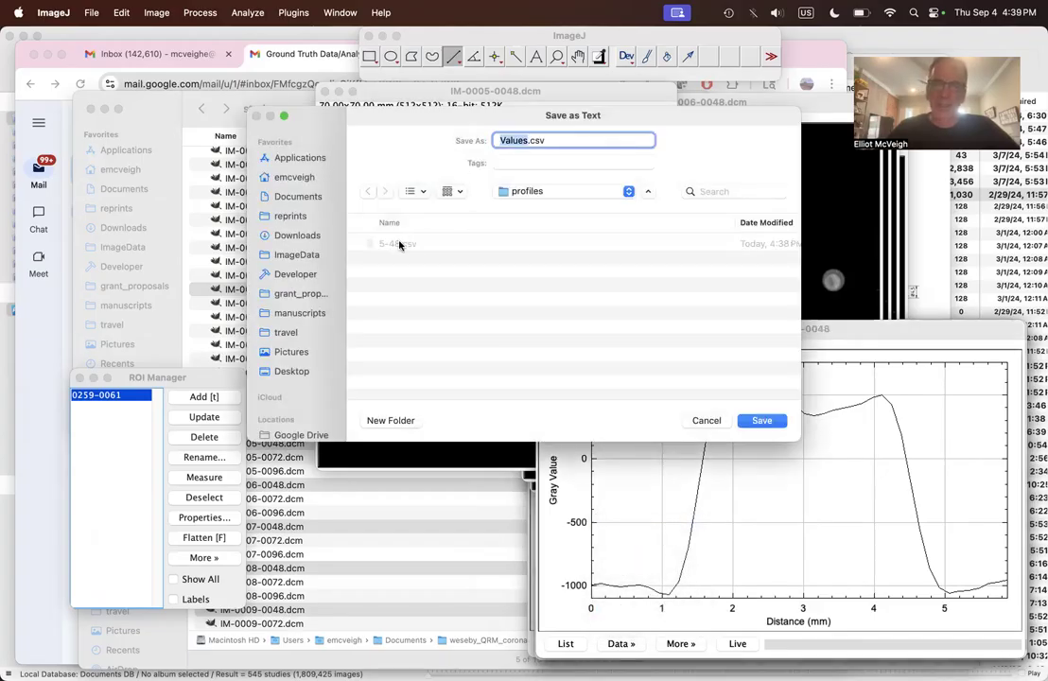
left_click(396, 246)
left_click(504, 140)
key("BackSpace")
type("6-48")
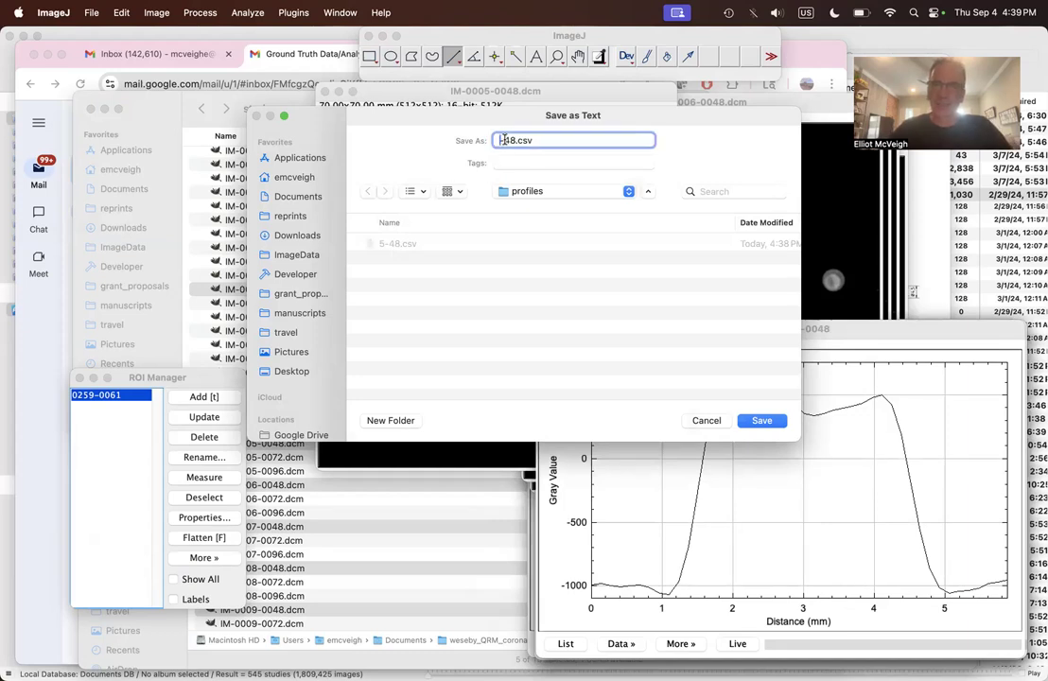
left_click(752, 422)
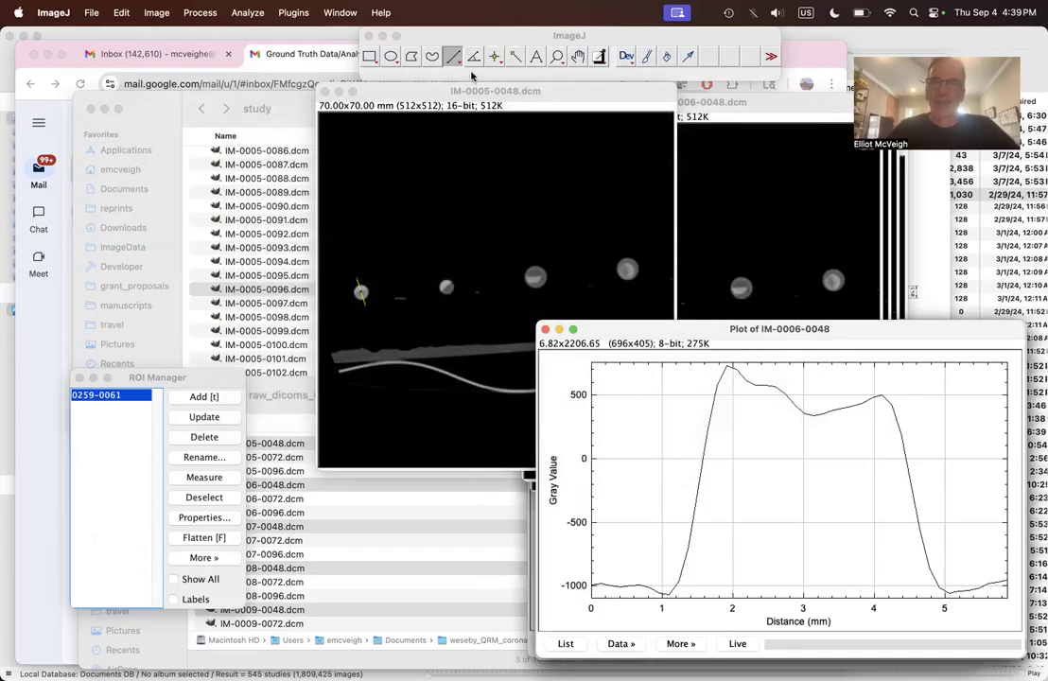
left_click(341, 12)
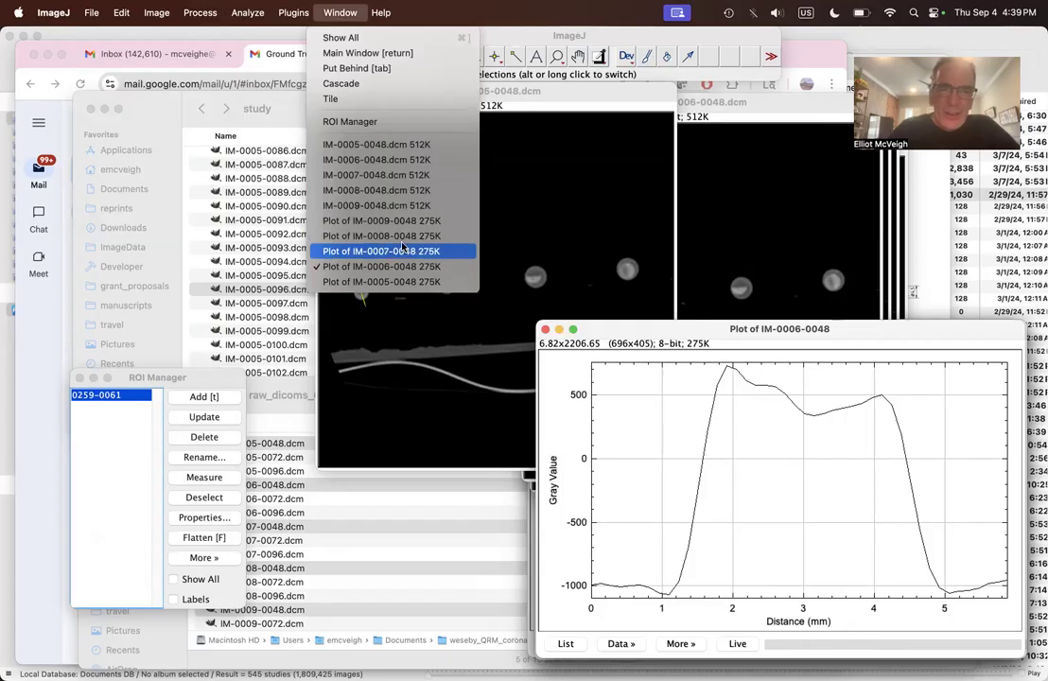
left_click(421, 175)
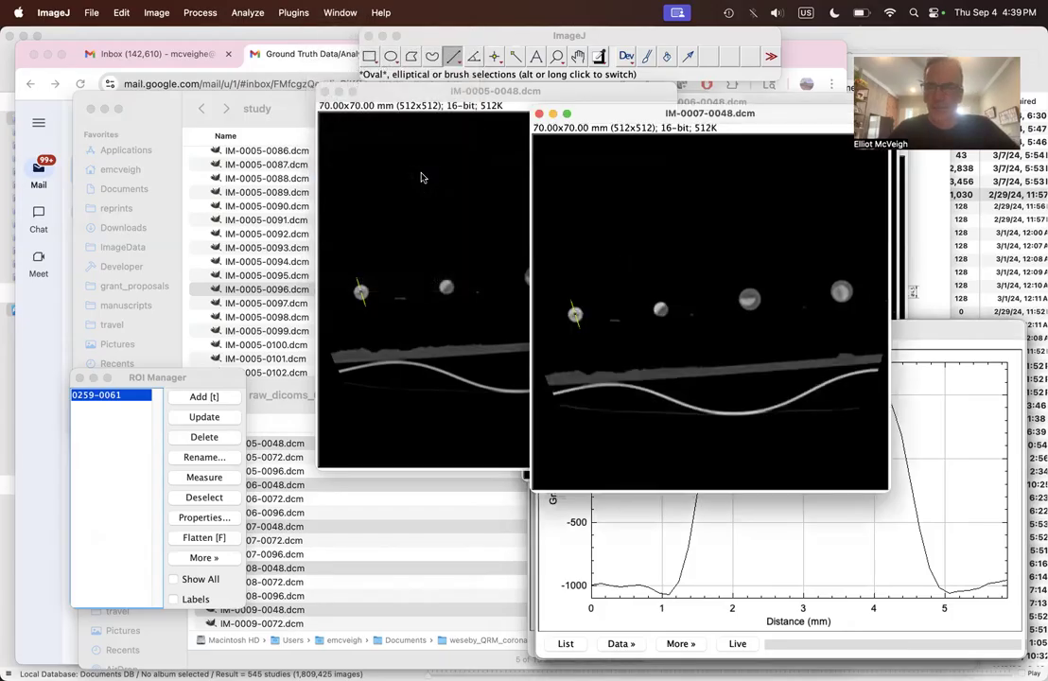
left_click(340, 12)
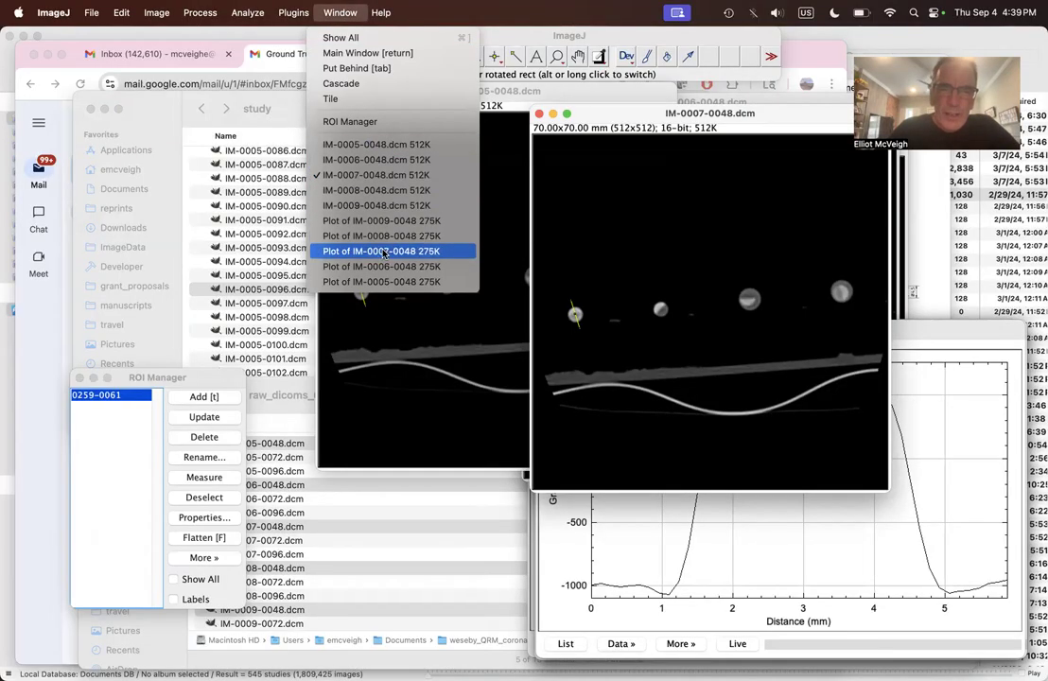
left_click(384, 266)
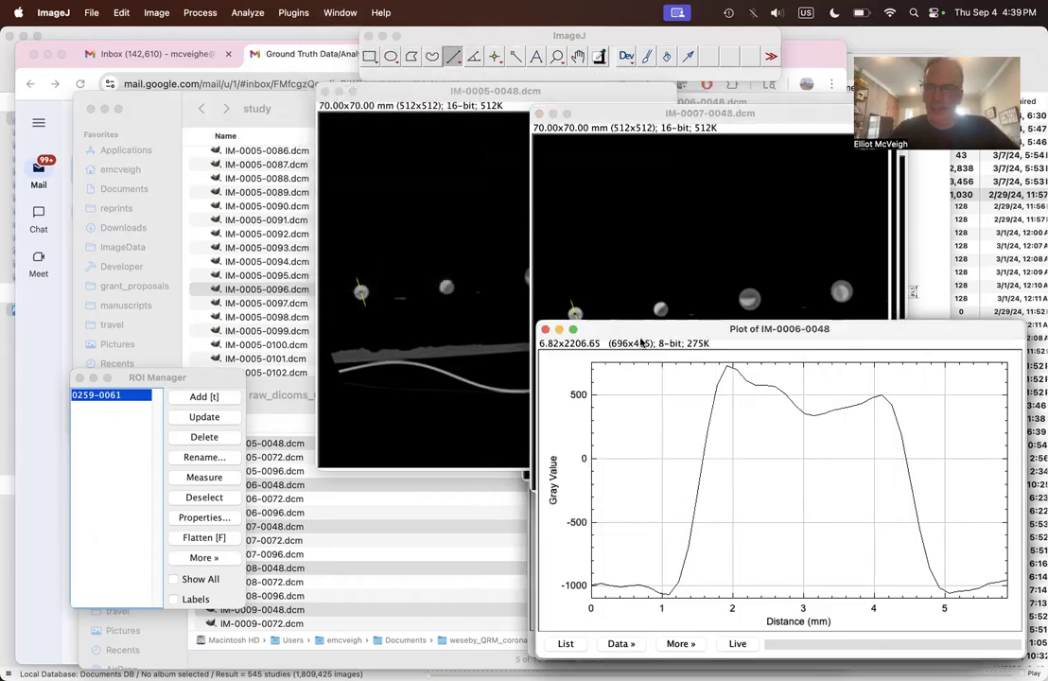
Step: Bring up the IM-0007-0048 plot and save its data as 7-48.csv in the profiles folder
left_click(333, 13)
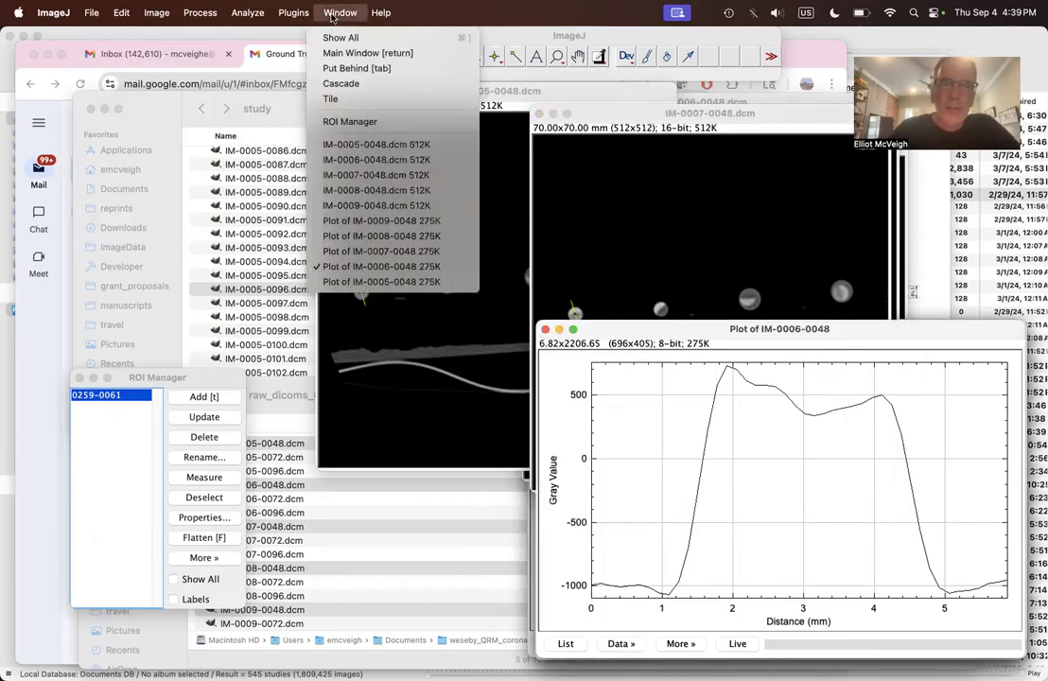
left_click(382, 251)
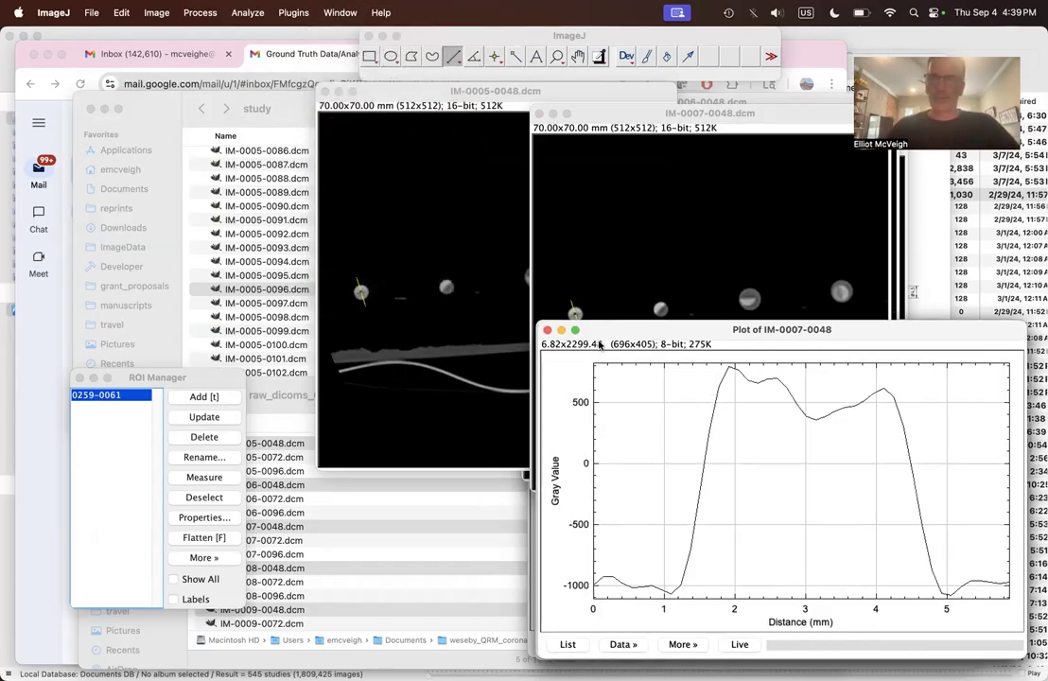
left_click(631, 643)
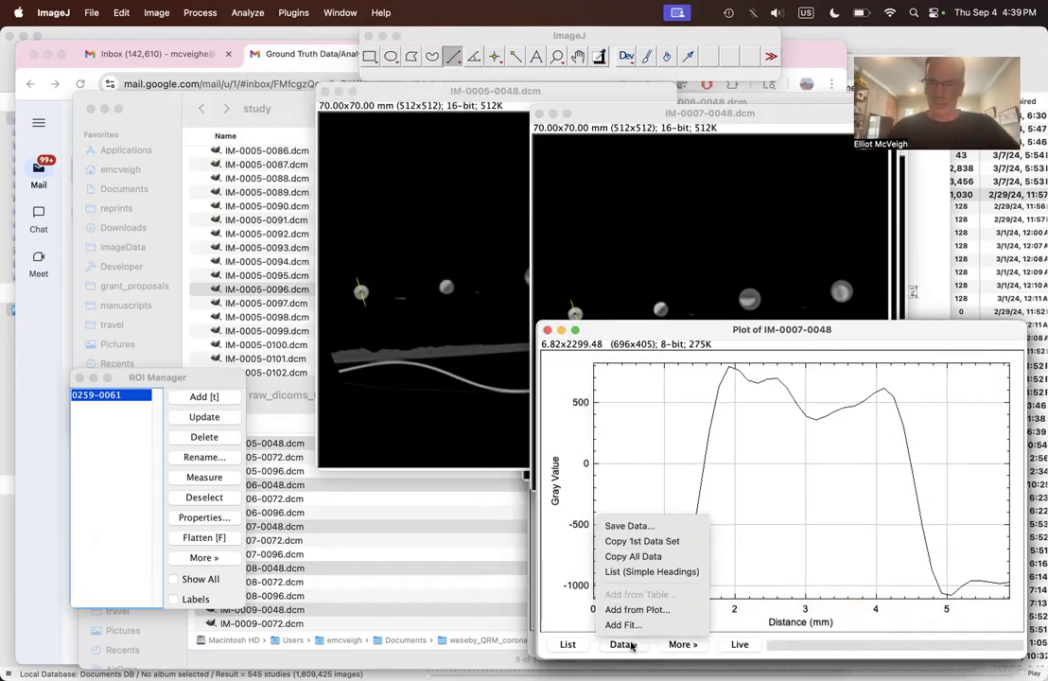
left_click(632, 530)
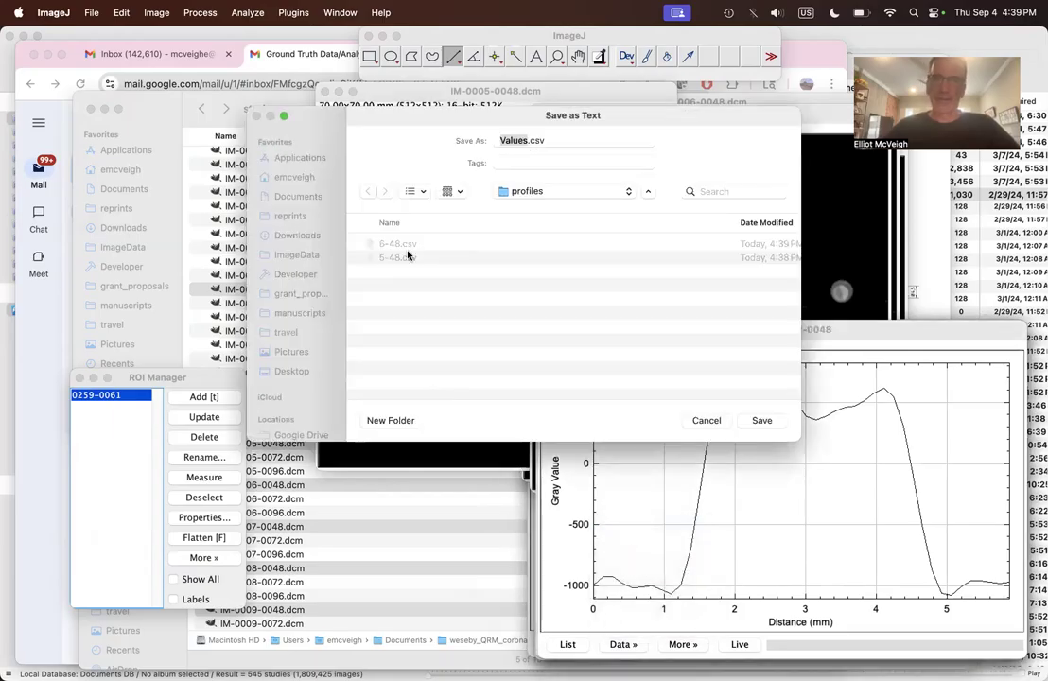
left_click(401, 246)
left_click(504, 140)
key("BackSpace")
type("7-48")
left_click(761, 420)
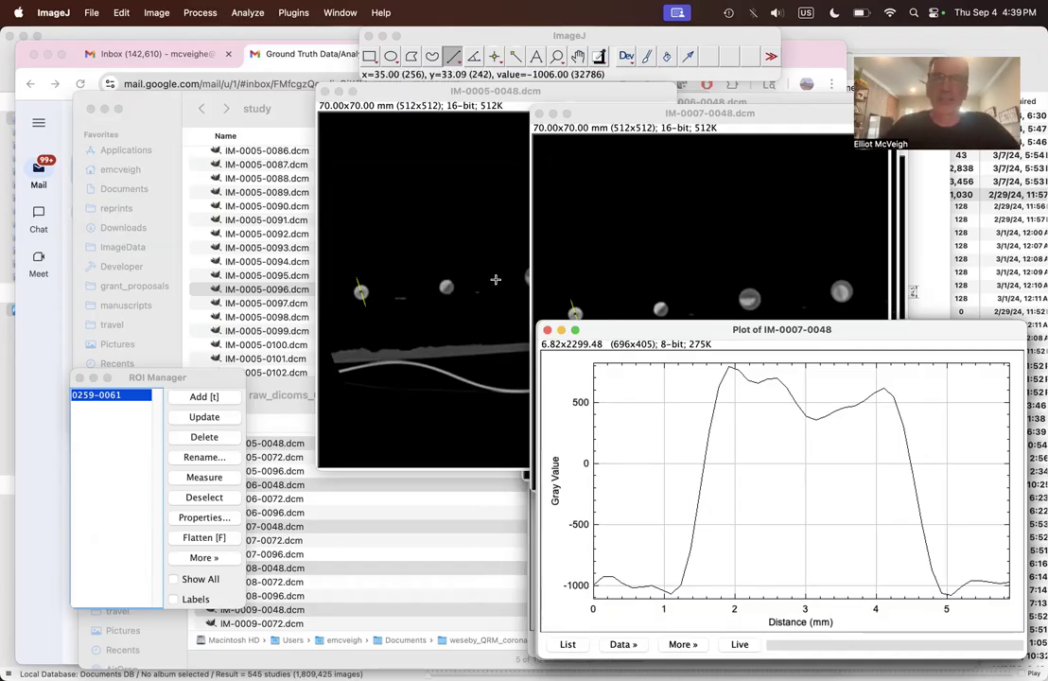
Step: Bring up the IM-0008-0048 plot and save its data as 8-48.csv in the profiles folder
left_click(338, 12)
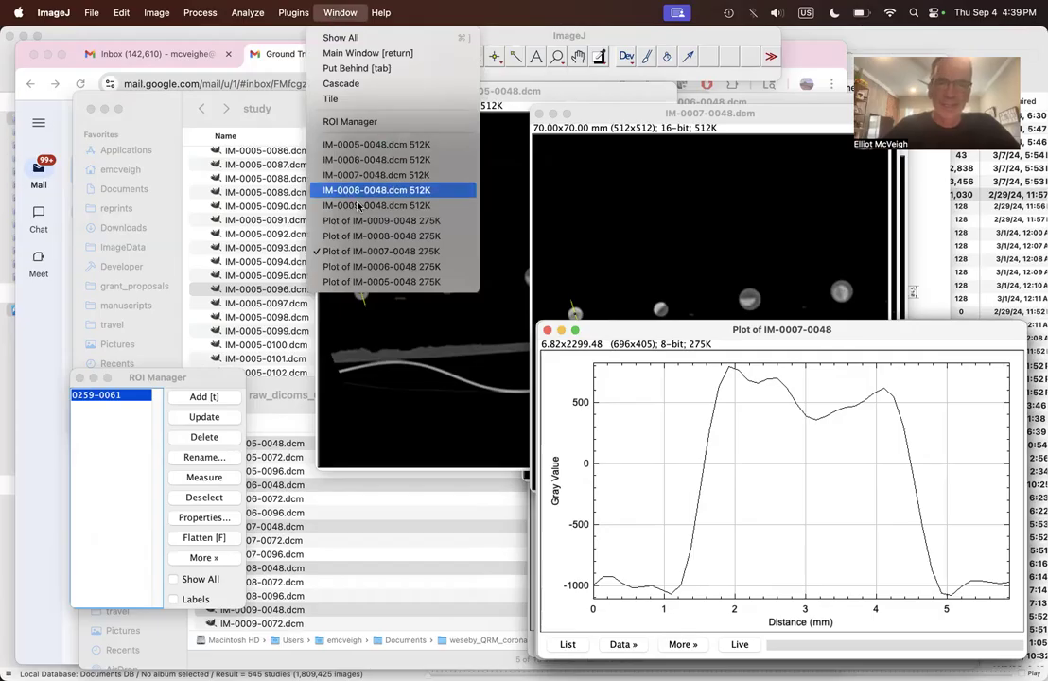
left_click(412, 236)
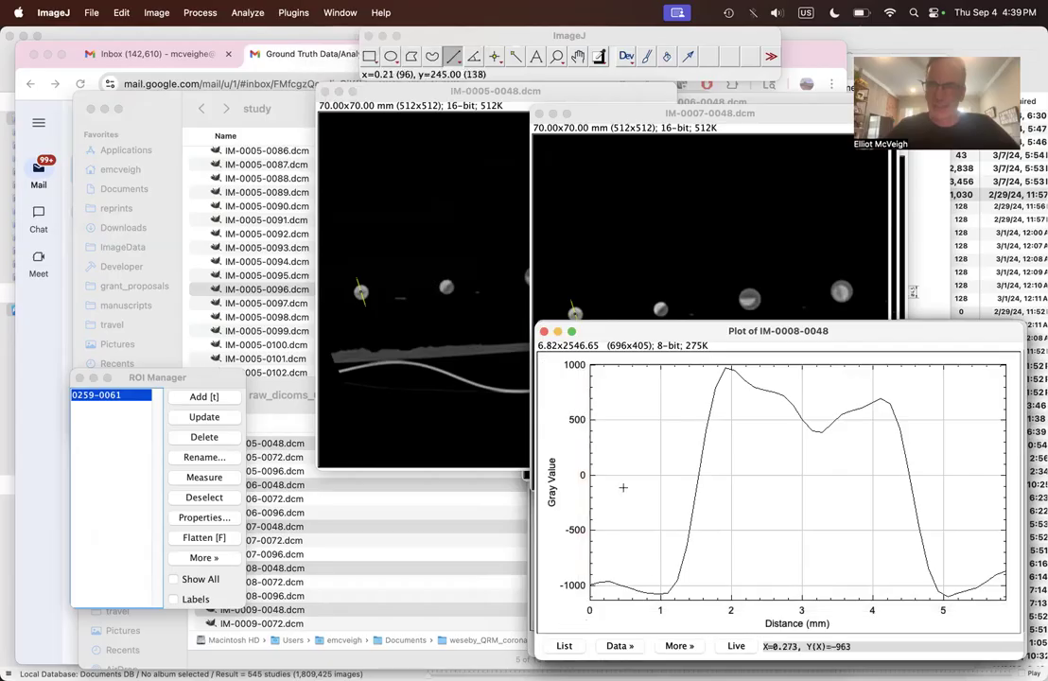
left_click(630, 647)
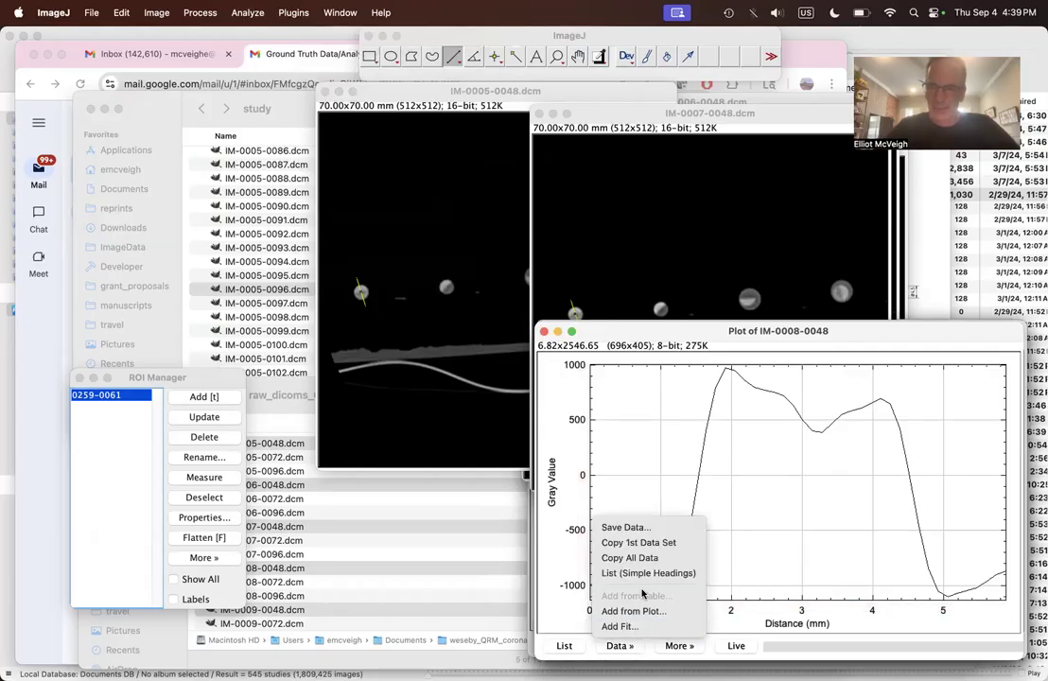
left_click(646, 537)
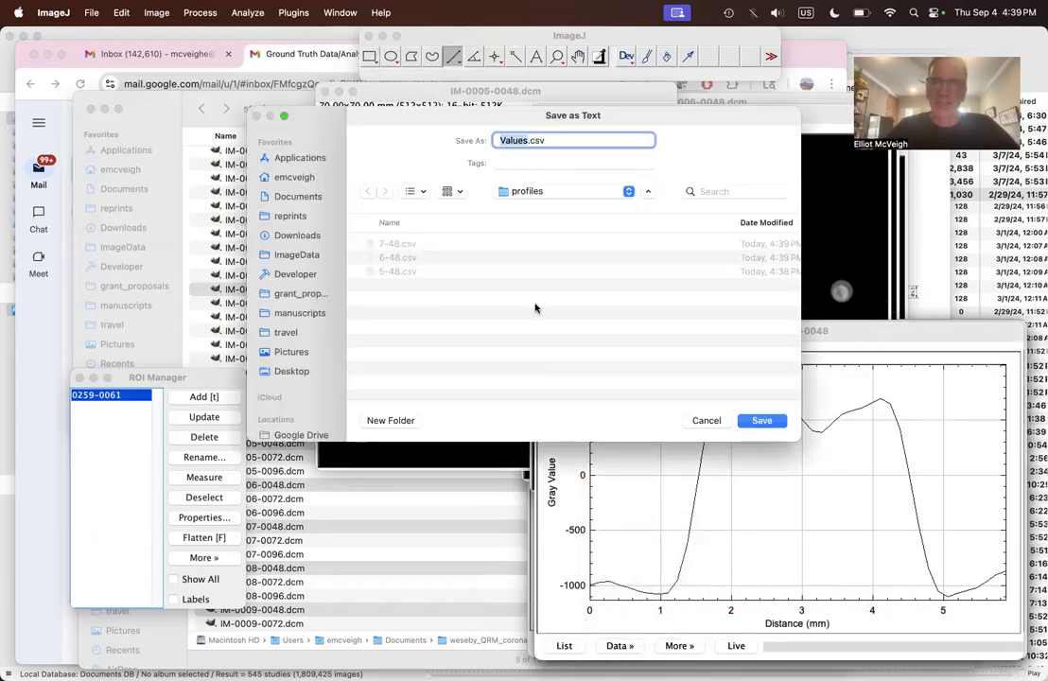
left_click(399, 245)
left_click(503, 139)
key("BackSpace")
type("8-48")
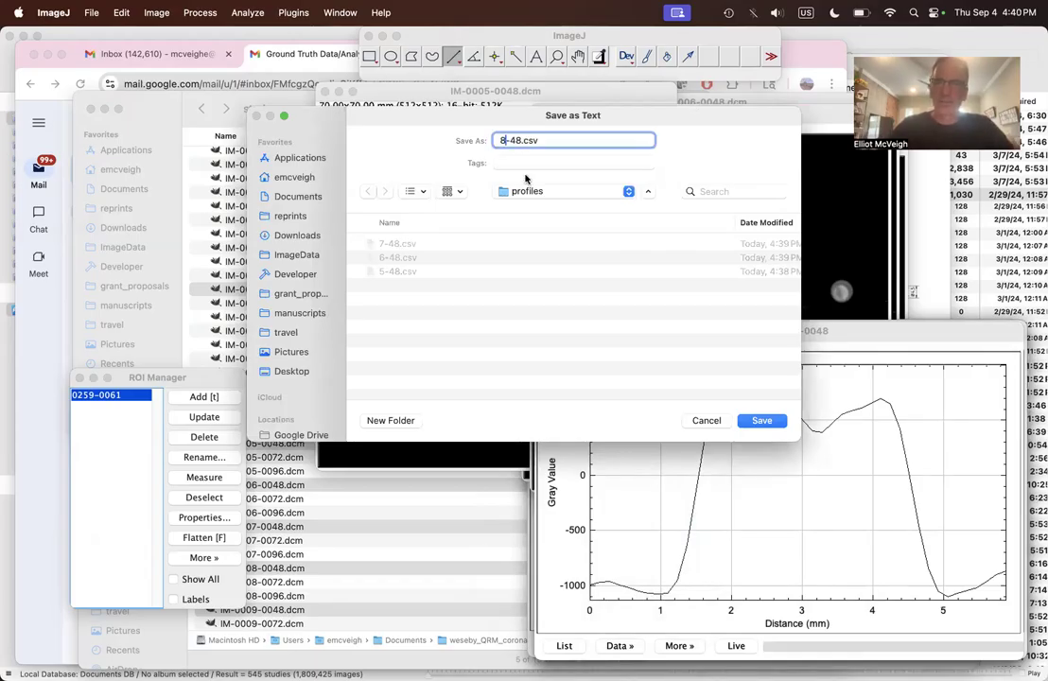
left_click(764, 422)
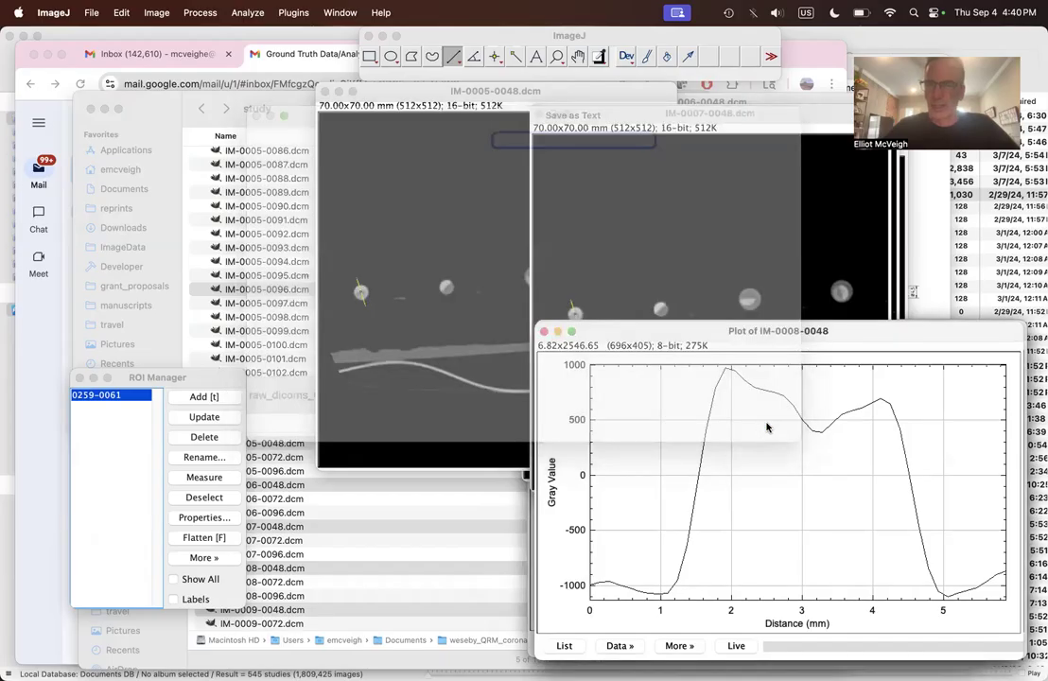
Step: Bring up the IM-0009-0048 plot and save its data as 9-48.csv in the profiles folder
left_click(339, 12)
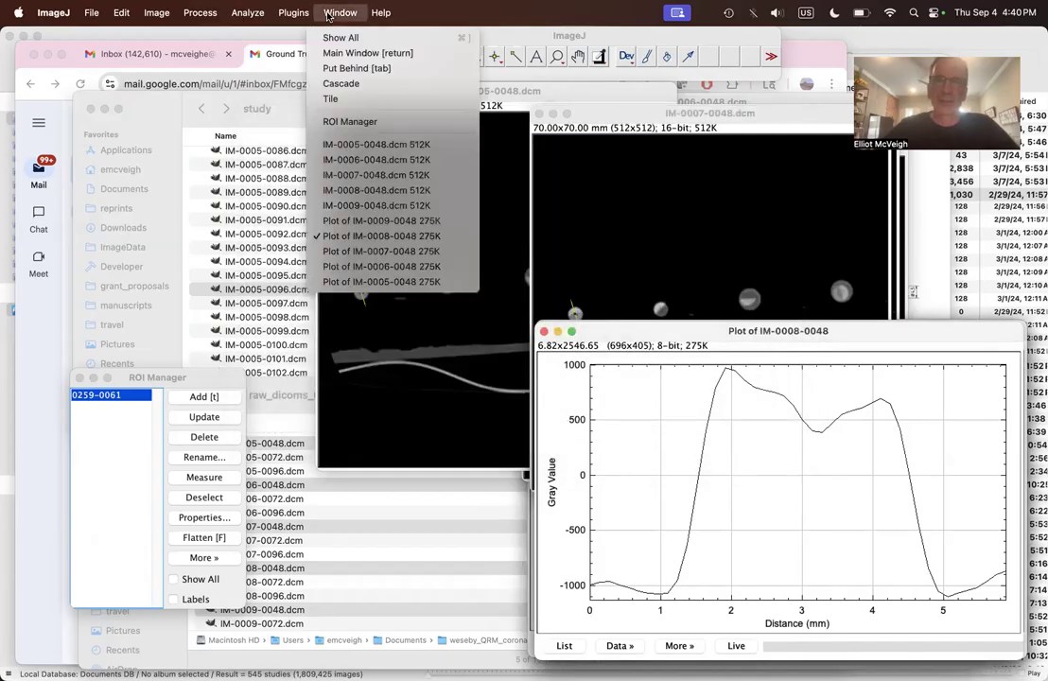
left_click(409, 222)
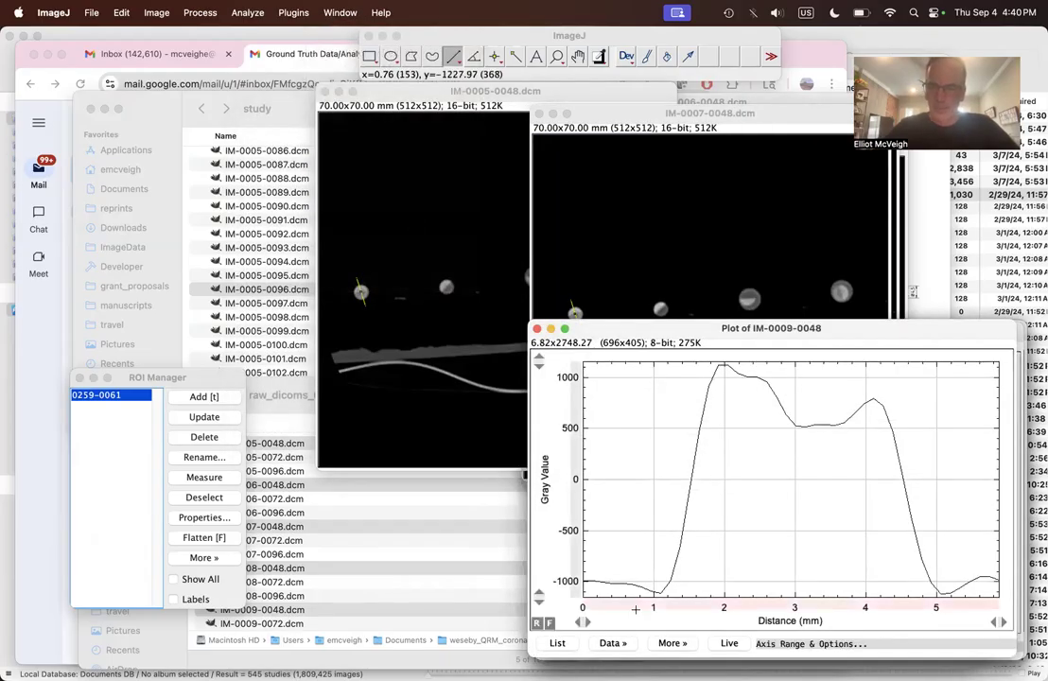
left_click(617, 644)
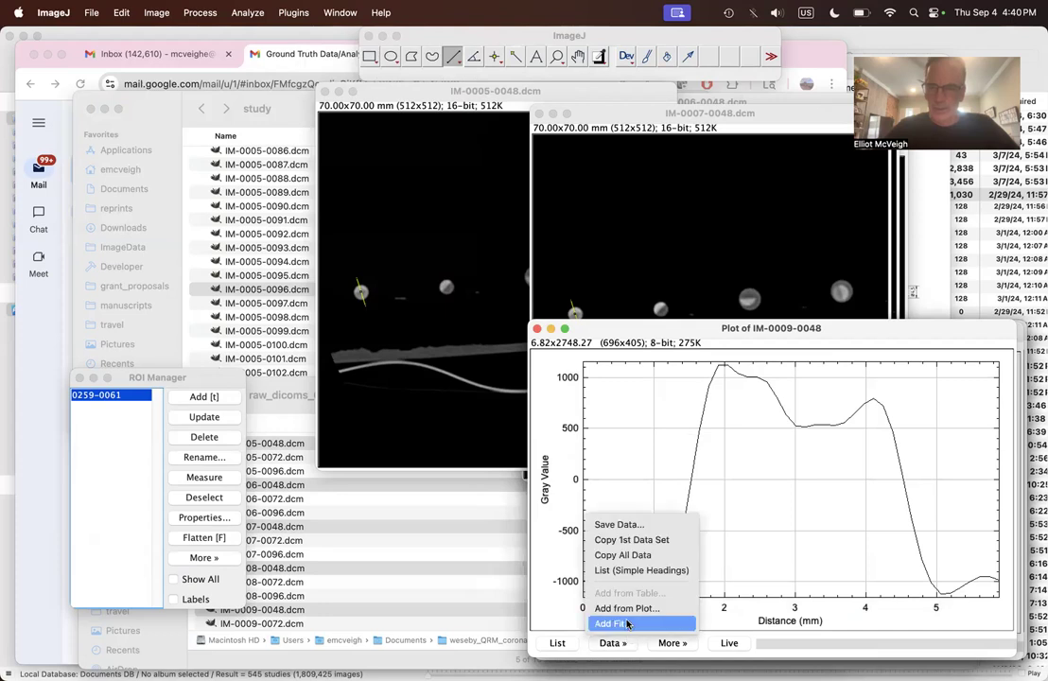
left_click(617, 525)
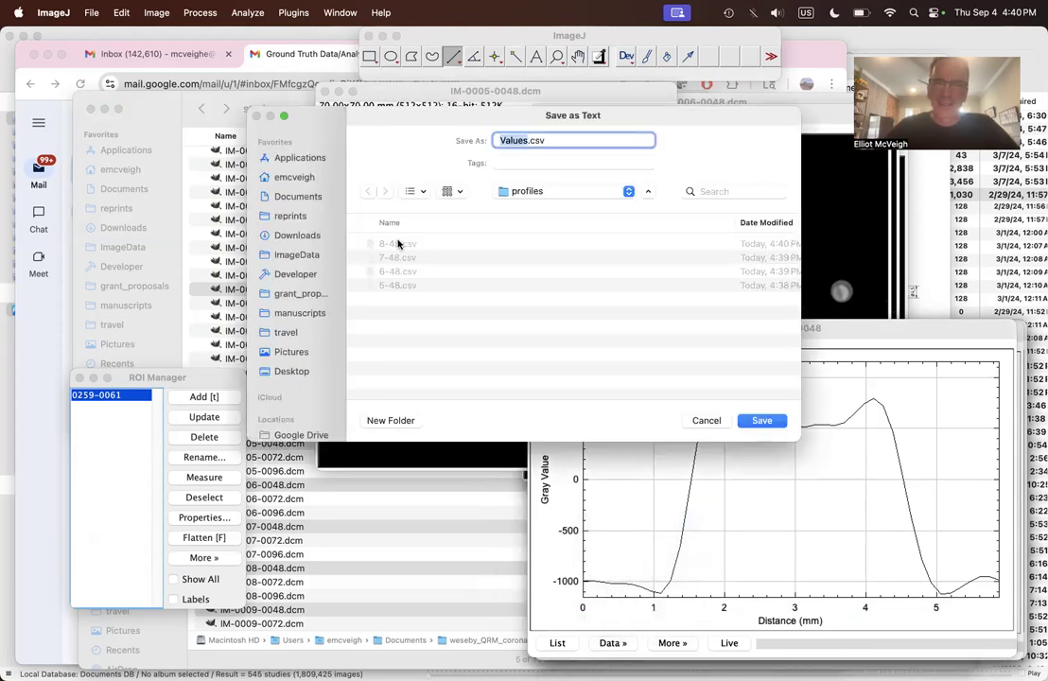
left_click(397, 244)
left_click(504, 141)
key("BackSpace")
type("9")
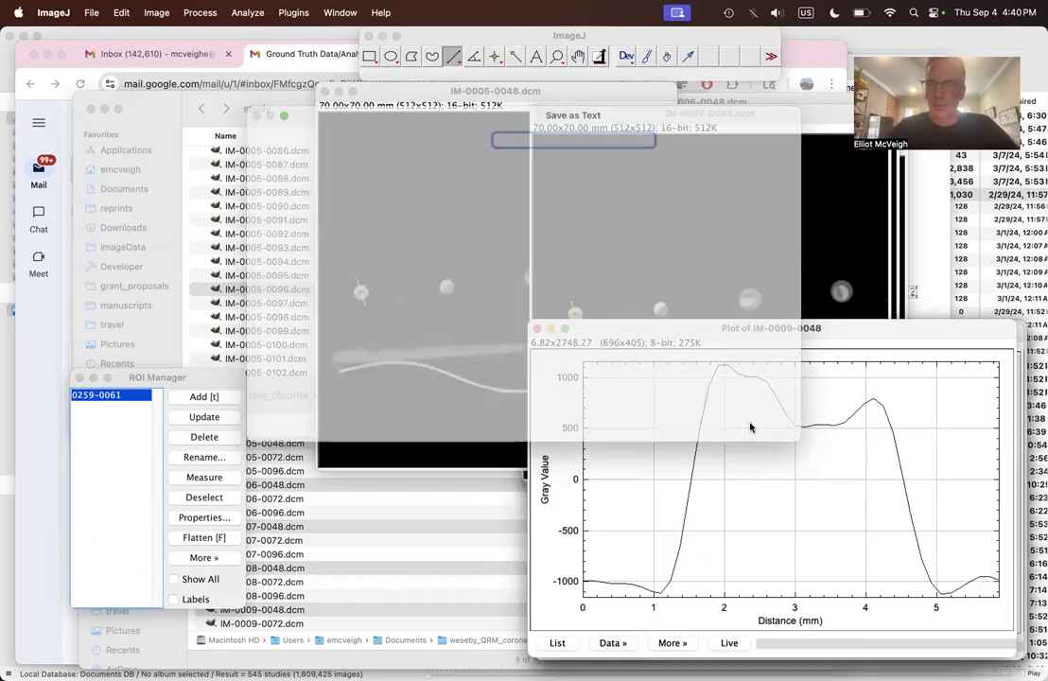
left_click(752, 422)
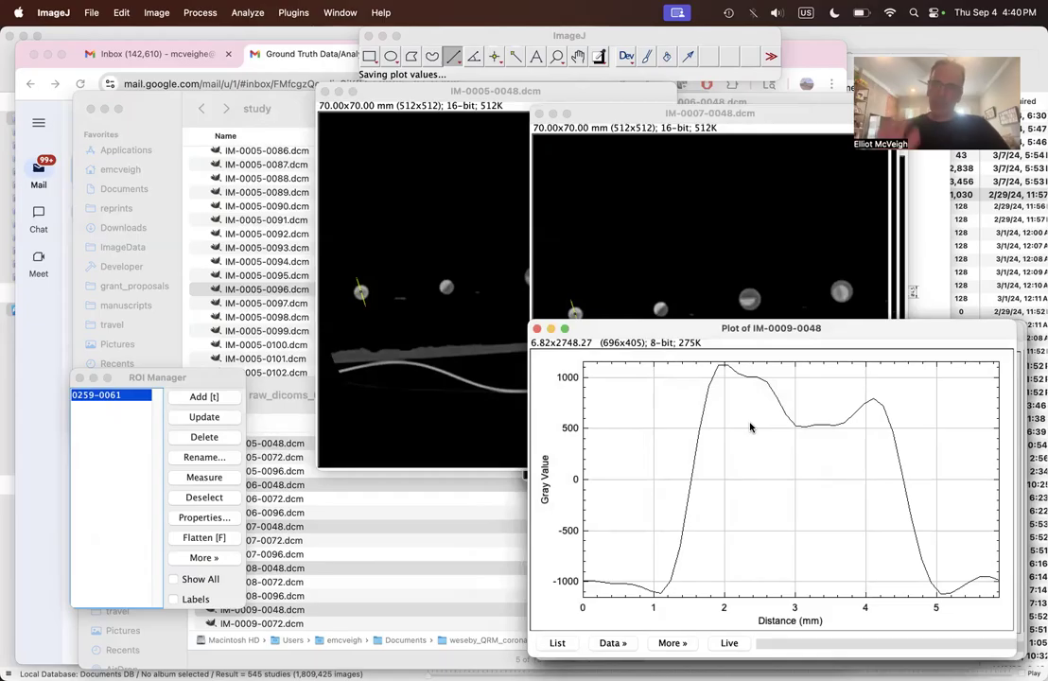
Step: Switch to Finder and open the profiles folder inside weseby_QRM_coronary_plaque_tubes in Documents
mouse_move(302, 673)
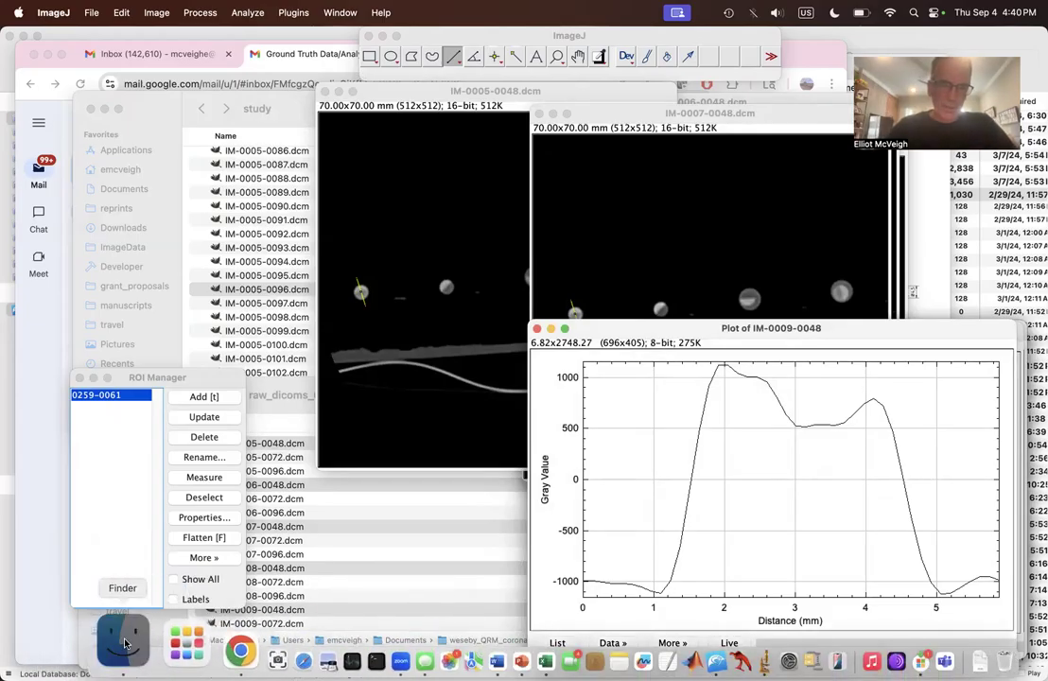
left_click(123, 644)
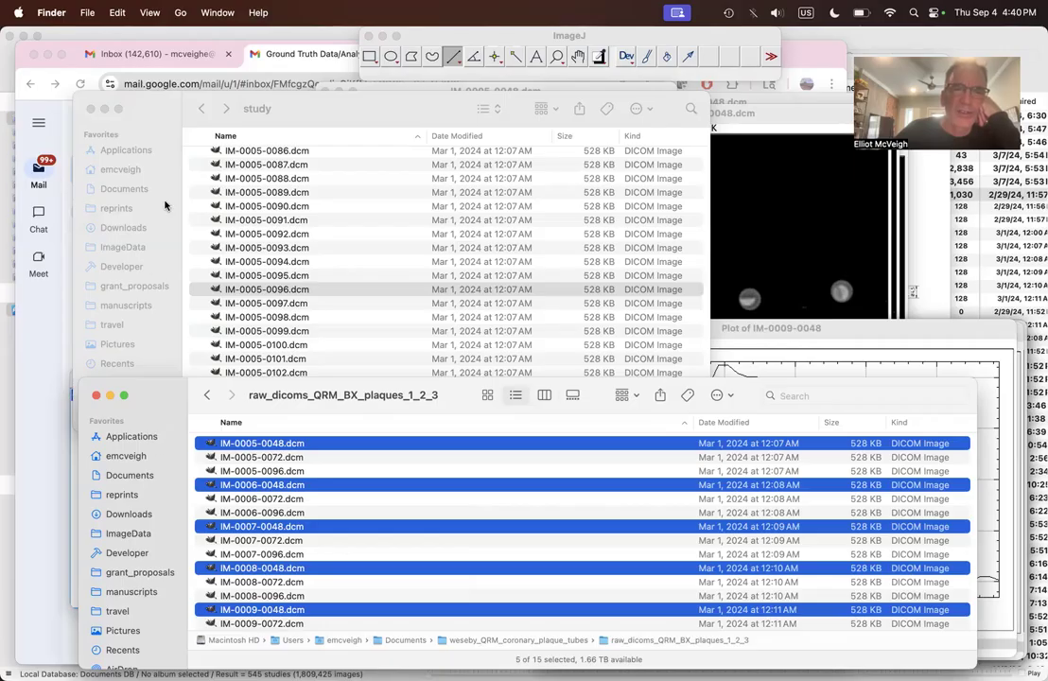
left_click(233, 107)
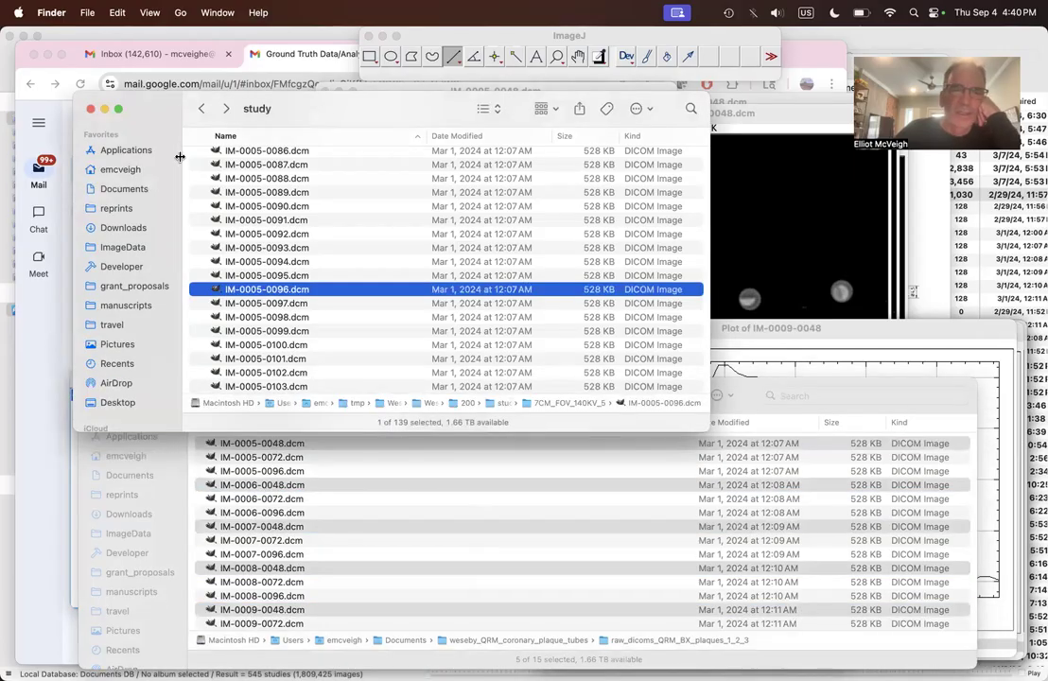
left_click(124, 189)
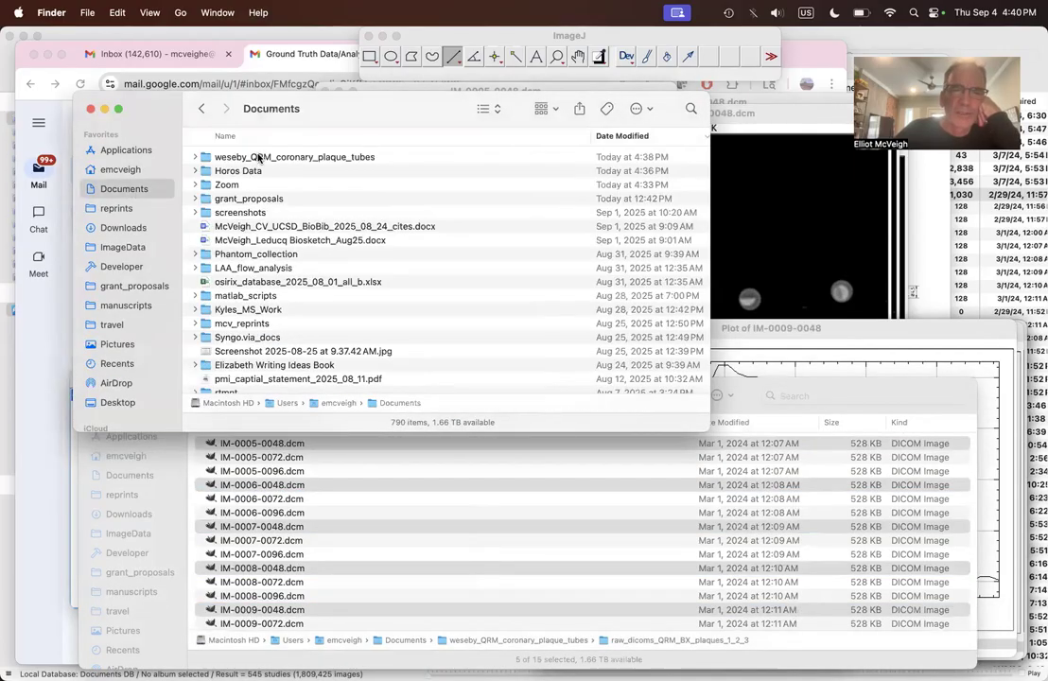
double_click(258, 158)
double_click(248, 213)
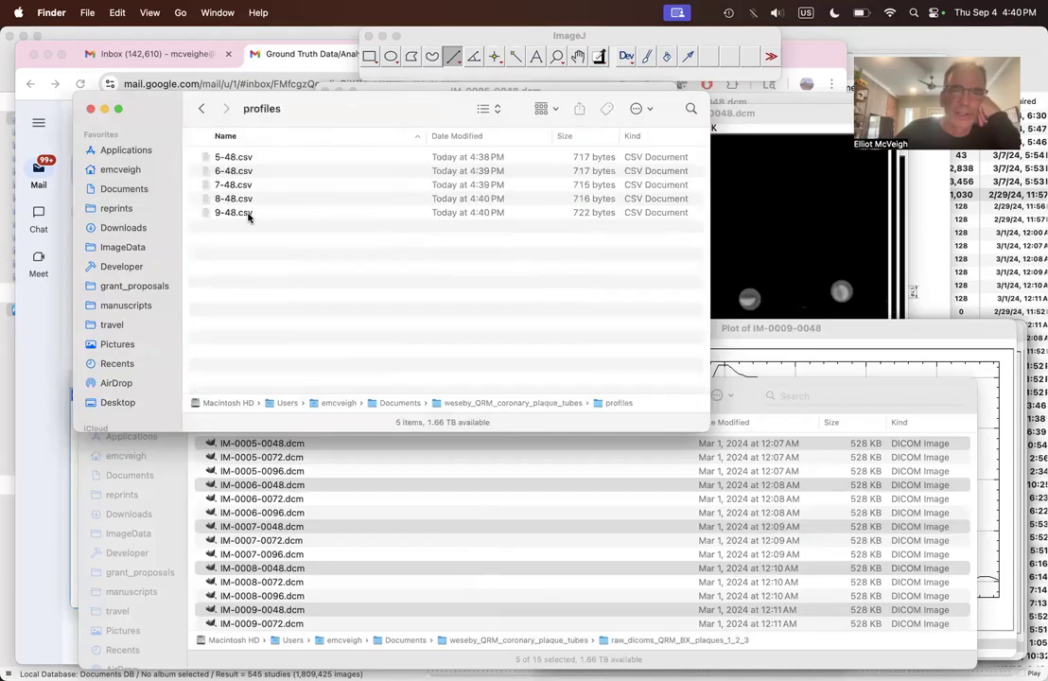
Step: Open 5-48.csv in Microsoft Excel to examine its distance and gray value columns, and close the workbook
left_click(279, 159)
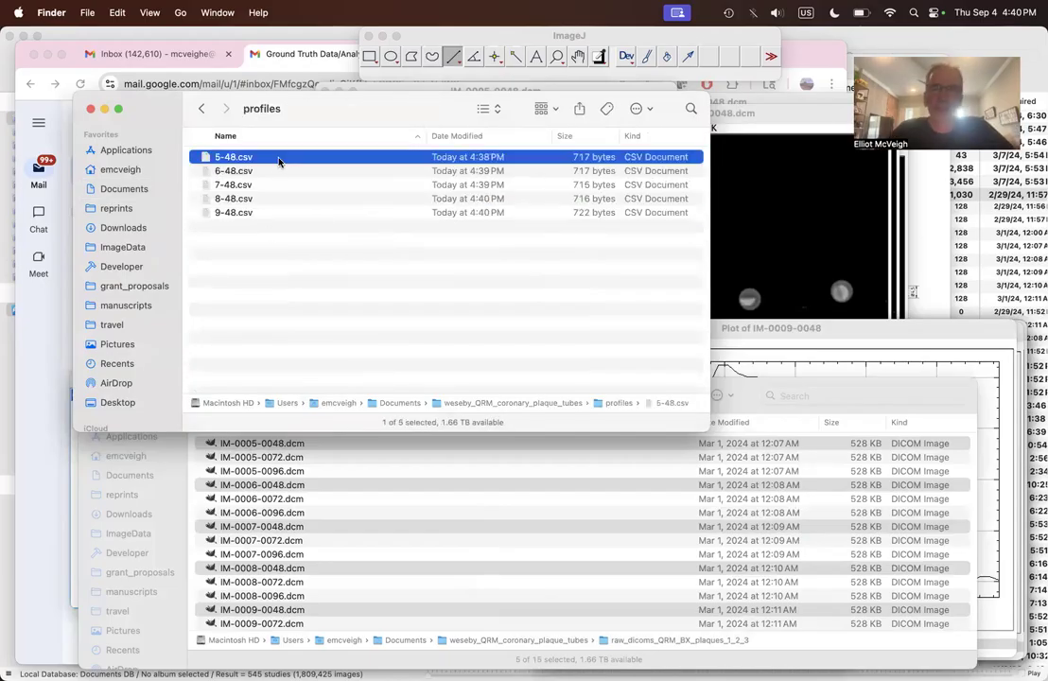
left_click(647, 109)
mouse_move(670, 170)
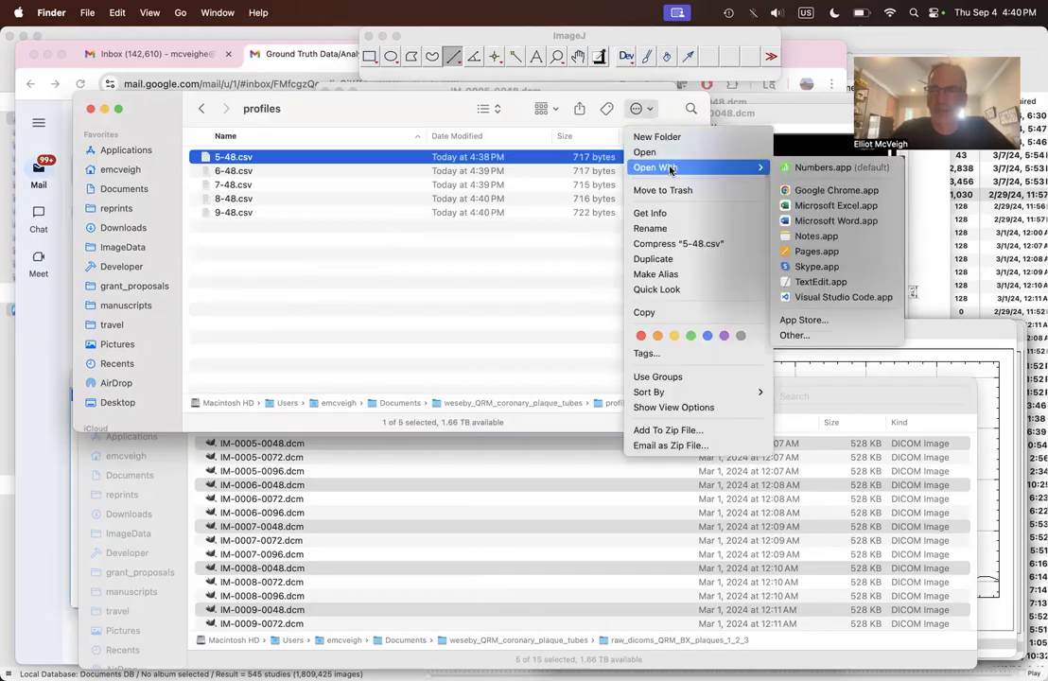
left_click(832, 205)
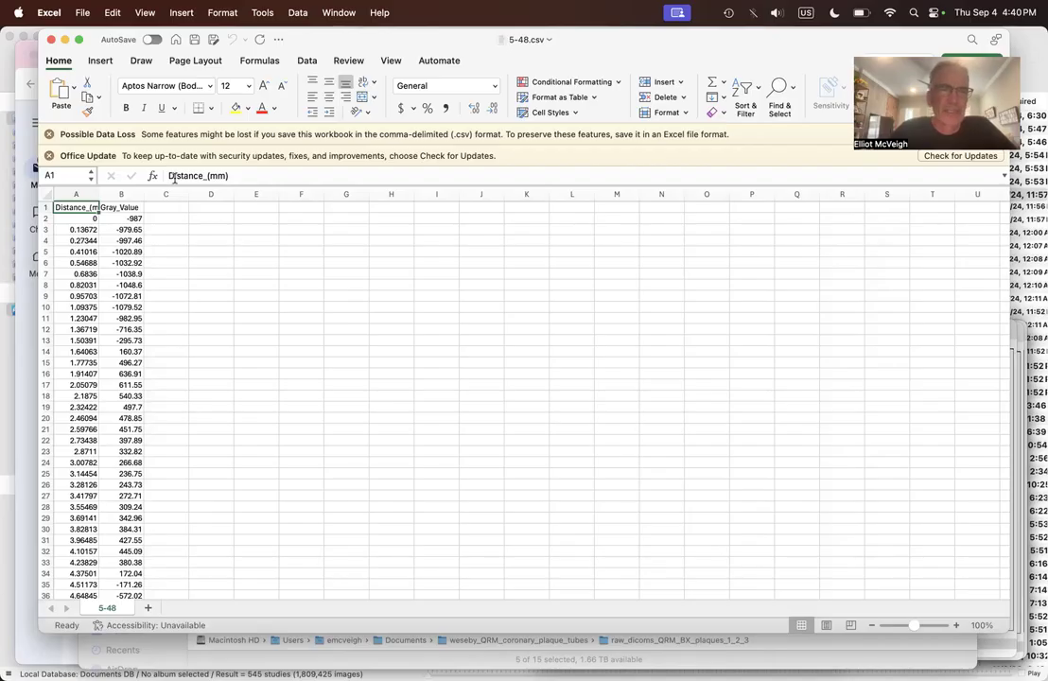
left_click(52, 39)
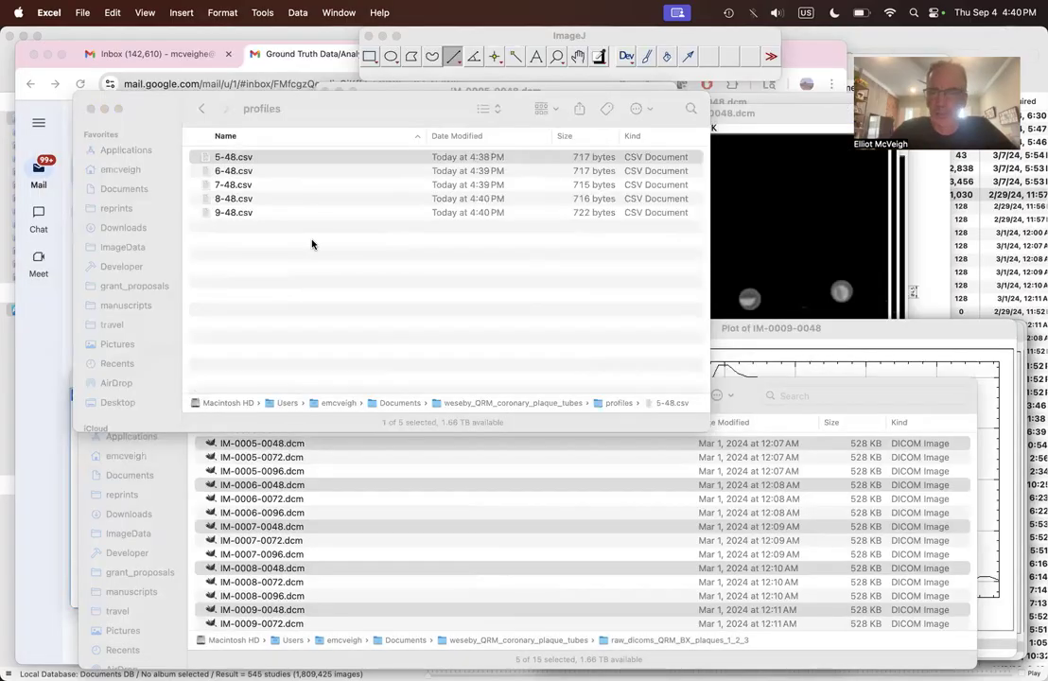
Step: Return to ImageJ and add Data Set 1 from the IM-0008-0048 plot to the IM-0009-0048 plot as a black line of width 1.0
left_click(860, 334)
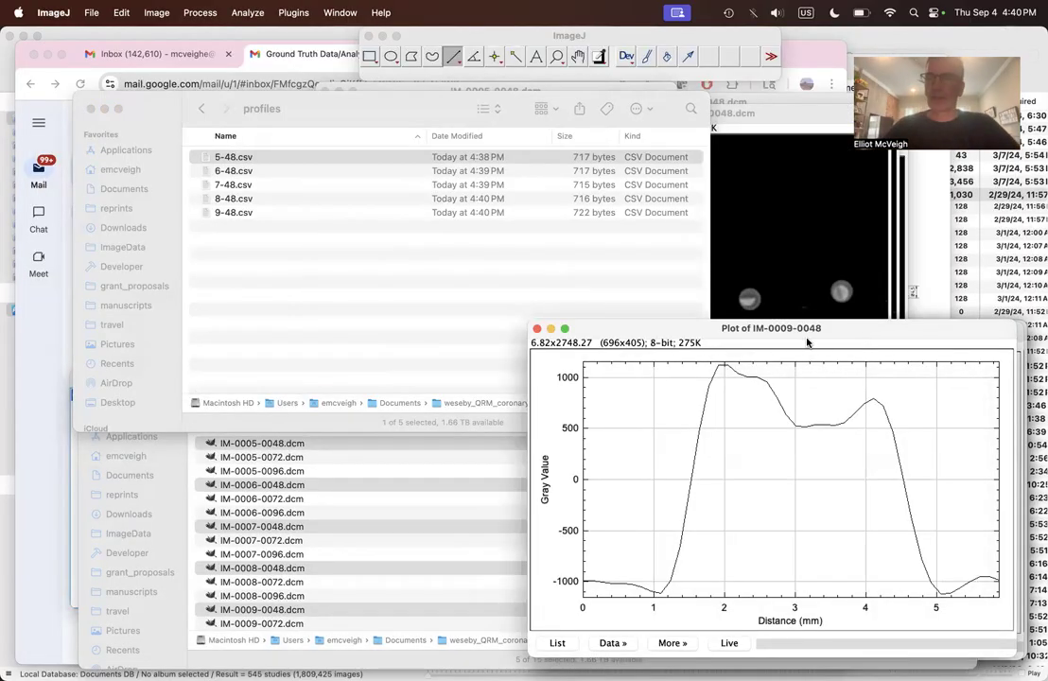
left_click(626, 644)
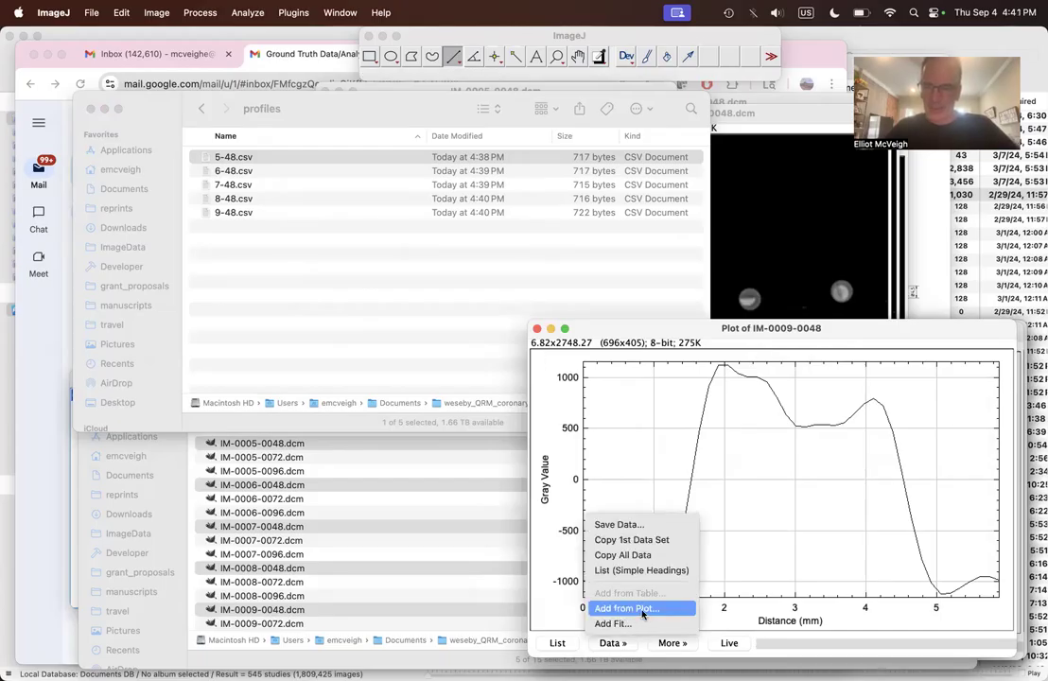
left_click(642, 610)
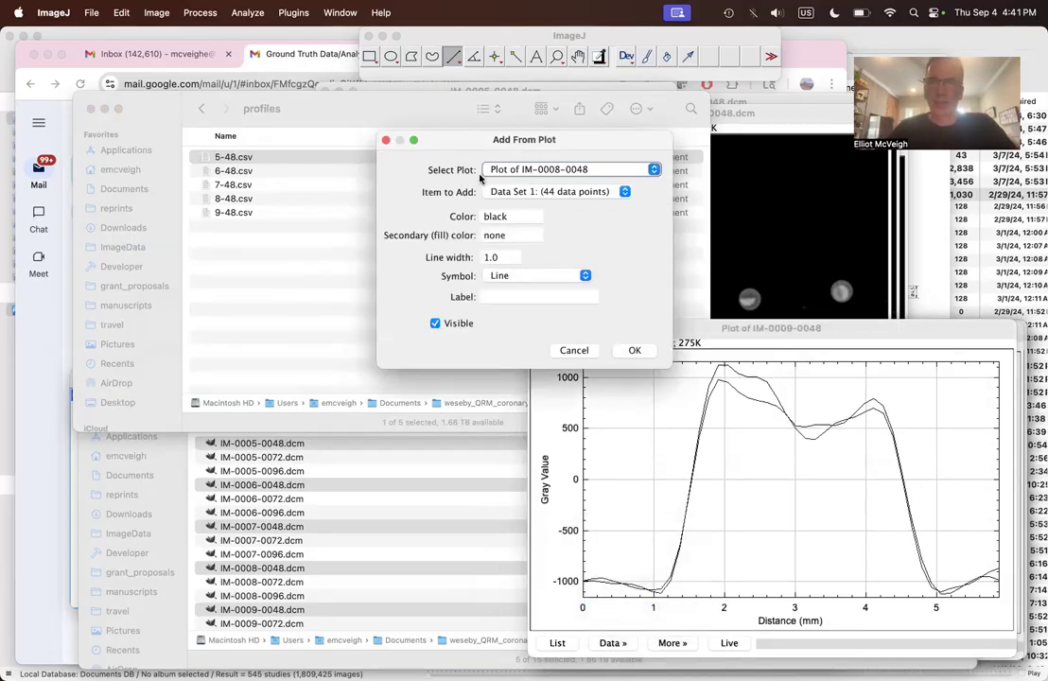
left_click(611, 170)
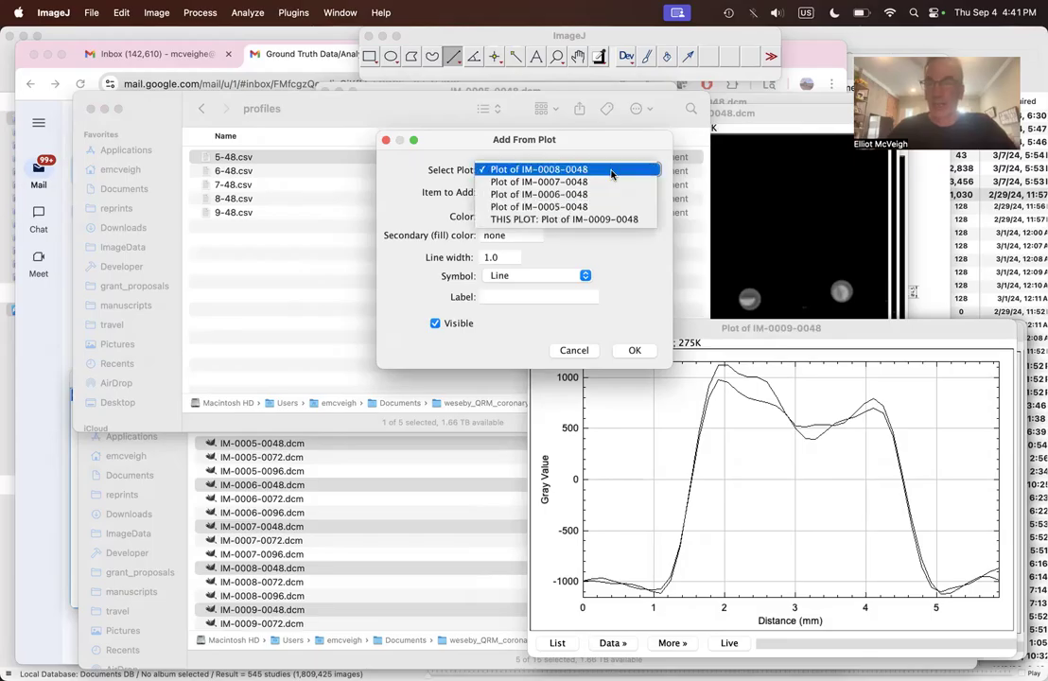
left_click(611, 171)
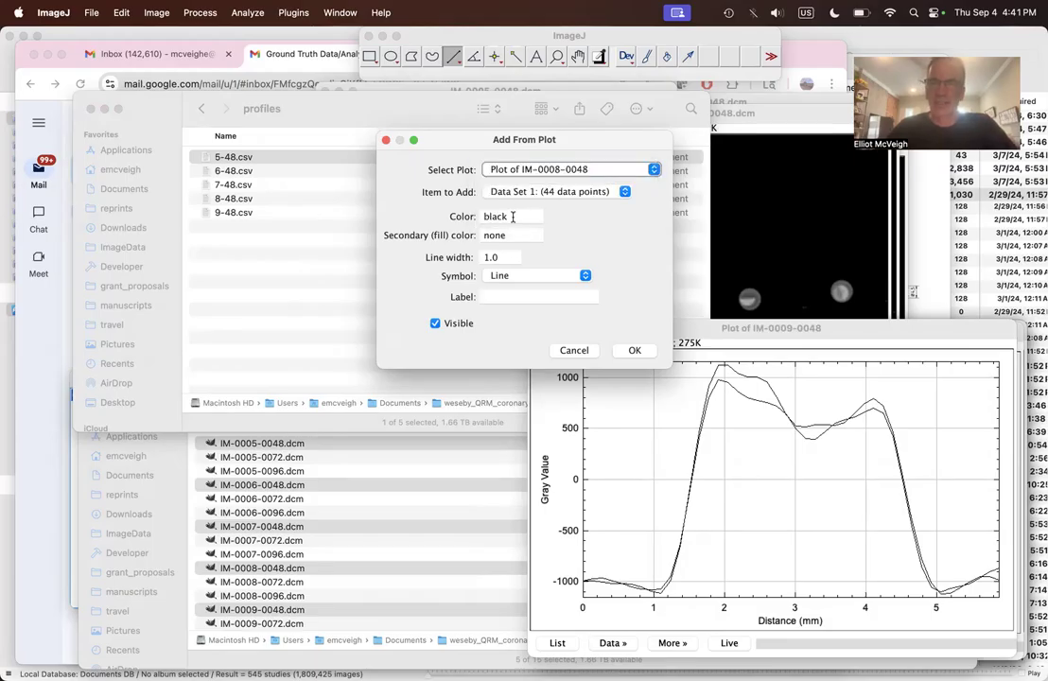
left_click(626, 351)
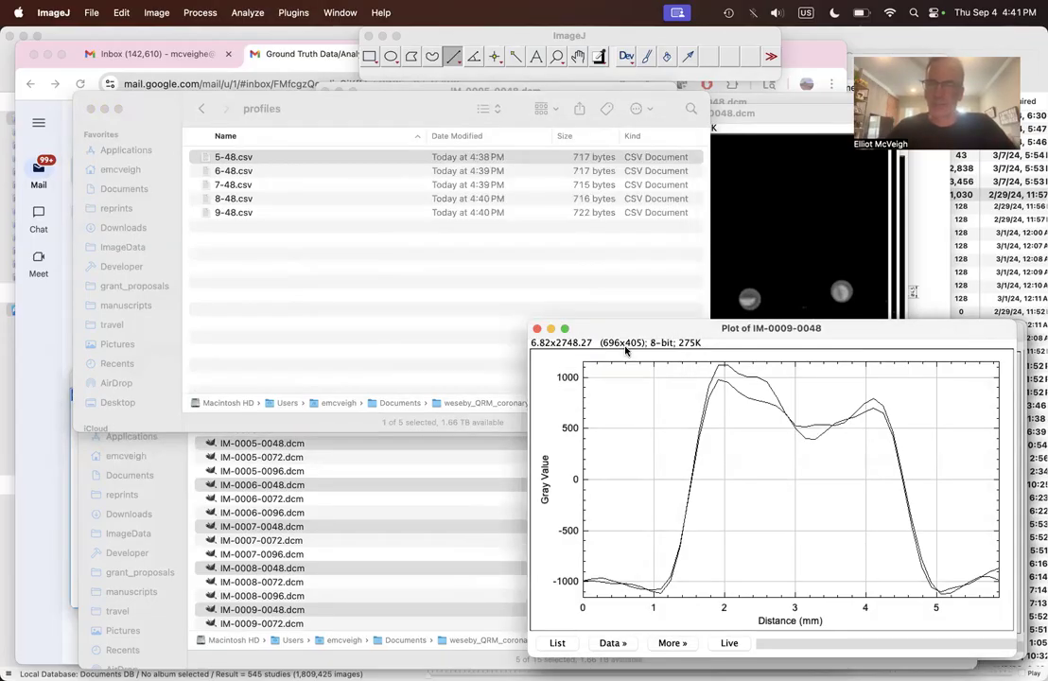
Step: Add Data Set 1 from the IM-0007-0048 plot to the IM-0009-0048 plot as a black line of width 1.0
left_click(620, 645)
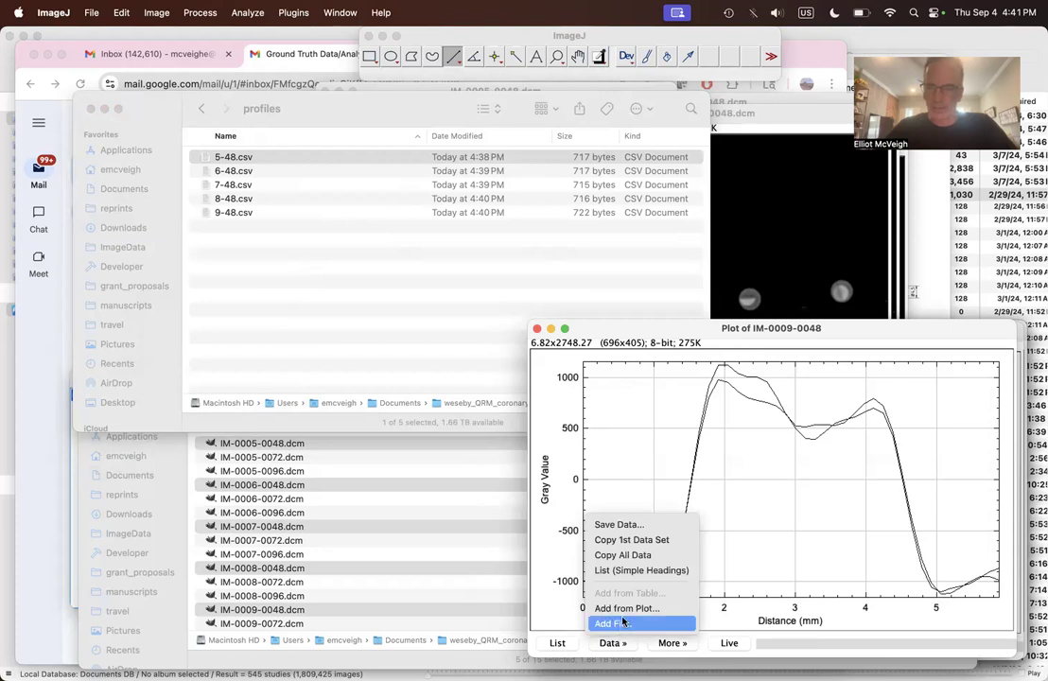
left_click(623, 613)
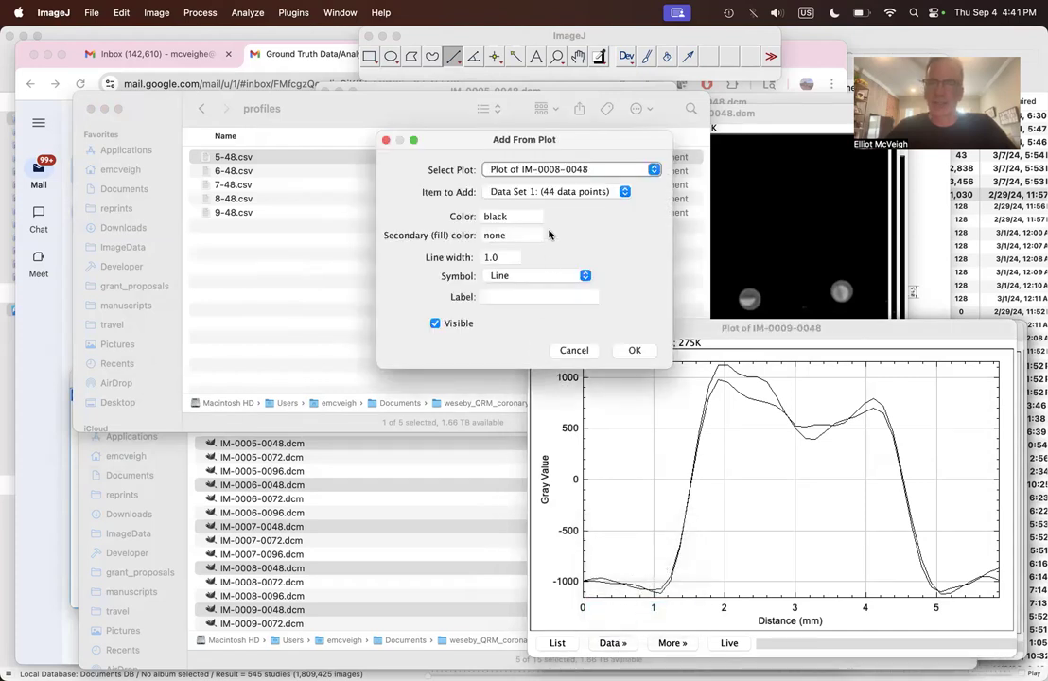
left_click(550, 169)
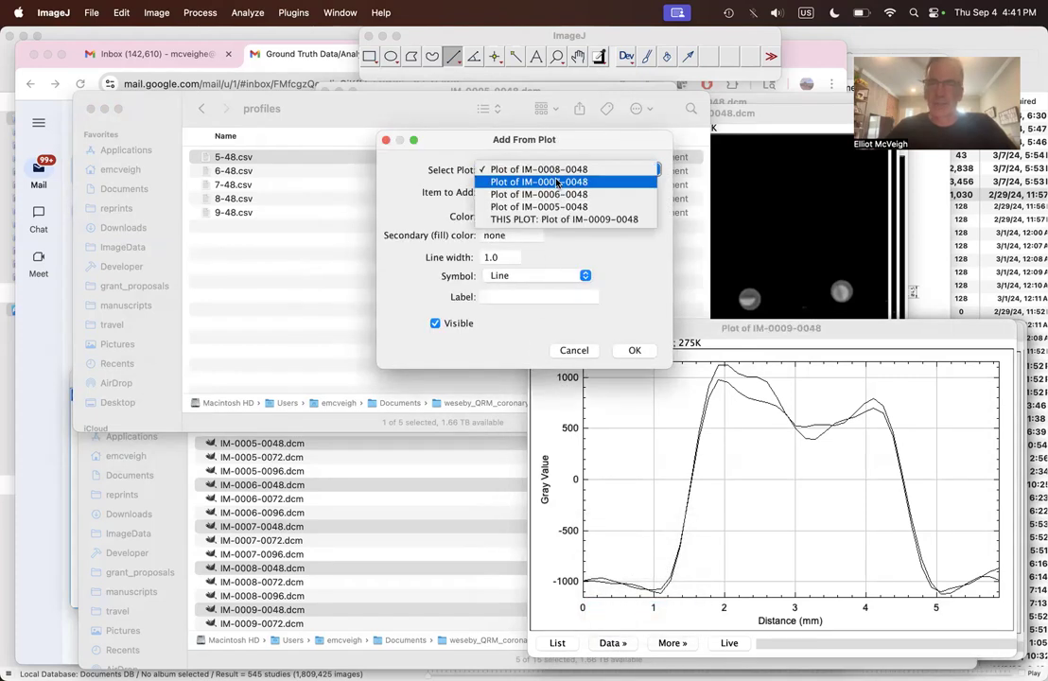
left_click(581, 181)
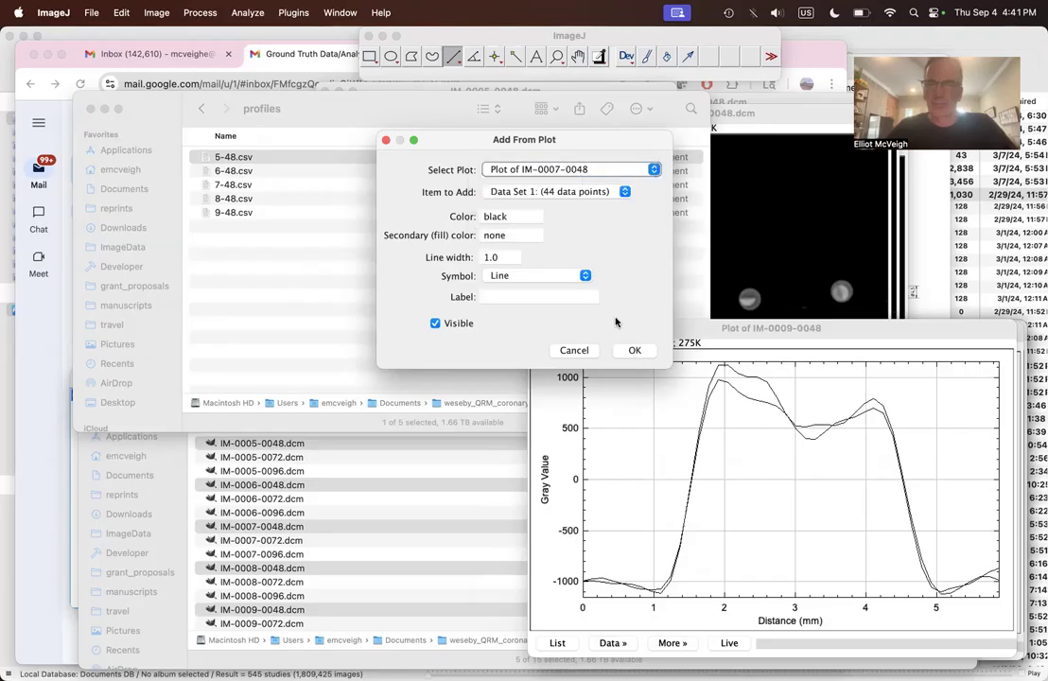
left_click(634, 350)
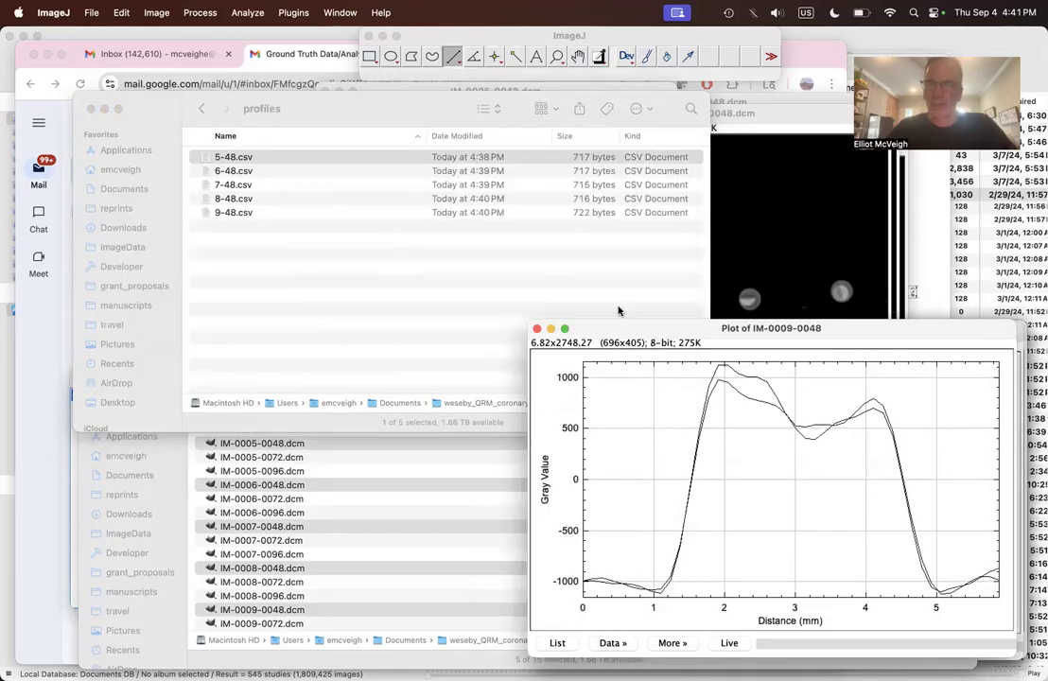
left_click(615, 645)
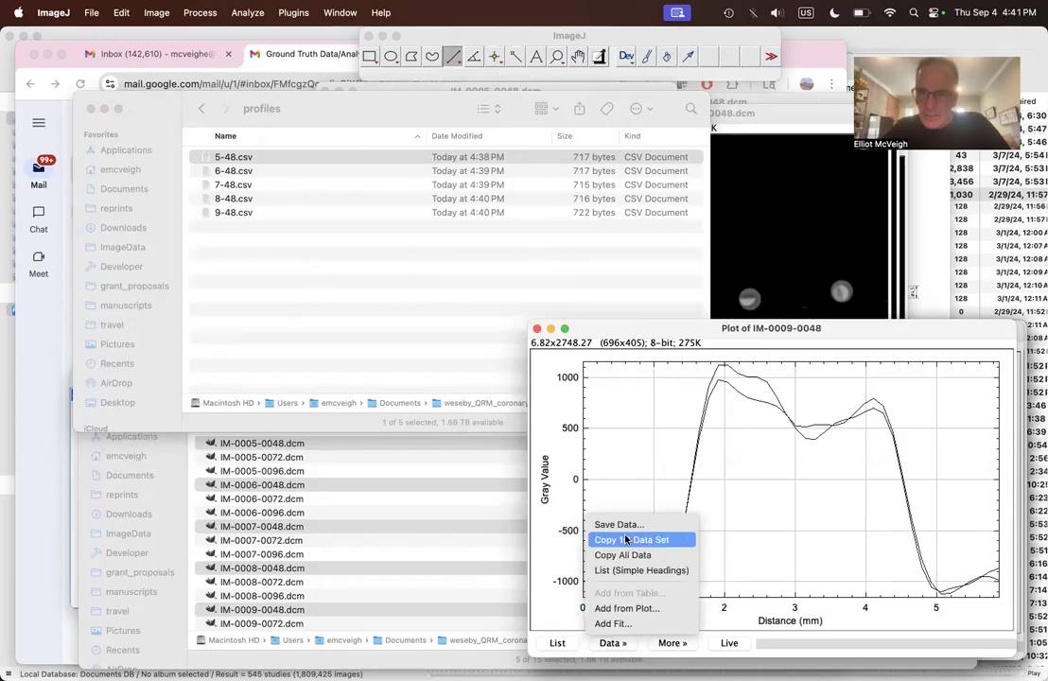
left_click(628, 608)
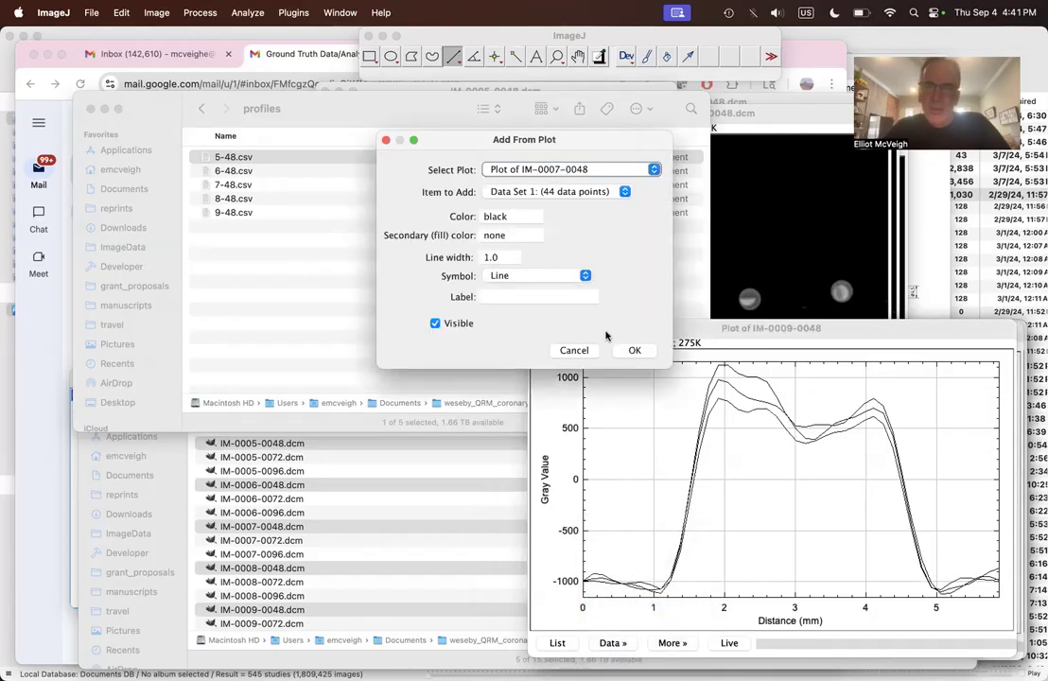
left_click(629, 350)
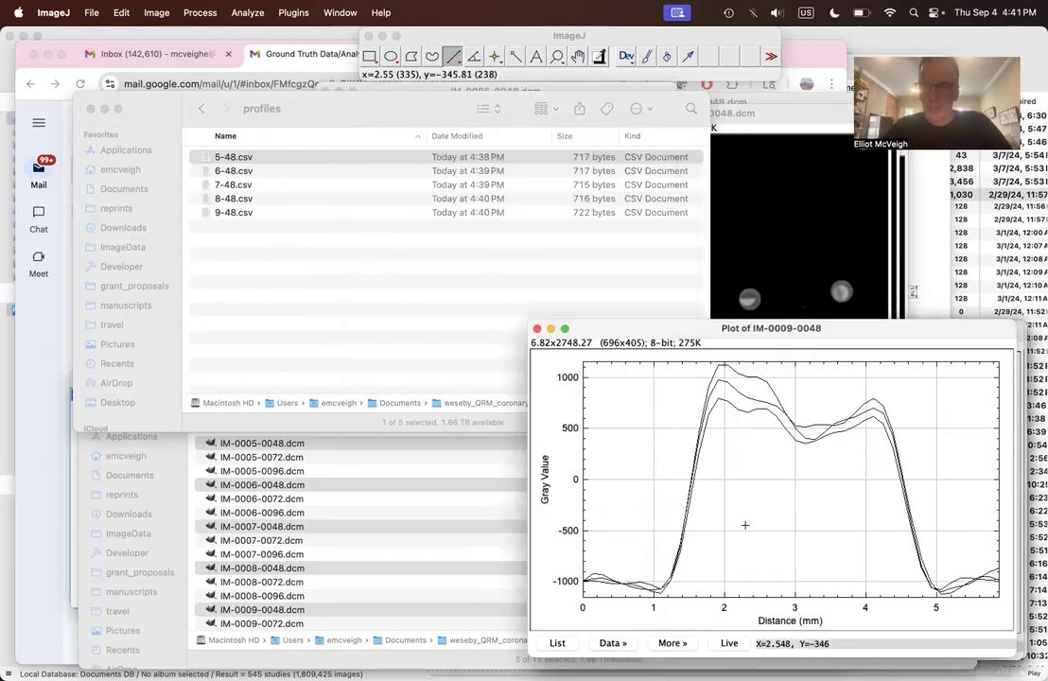
Step: Add Data Set 1 from the IM-0006-0048 plot to the IM-0009-0048 plot as a black line of width 1.0
left_click(612, 642)
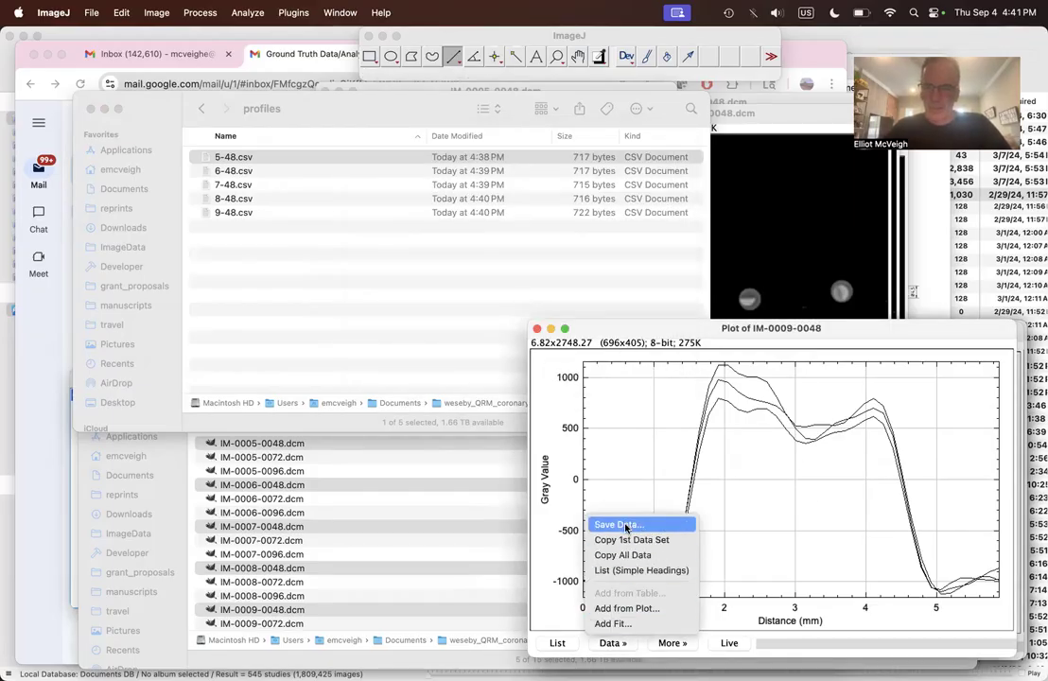
left_click(628, 608)
left_click(542, 169)
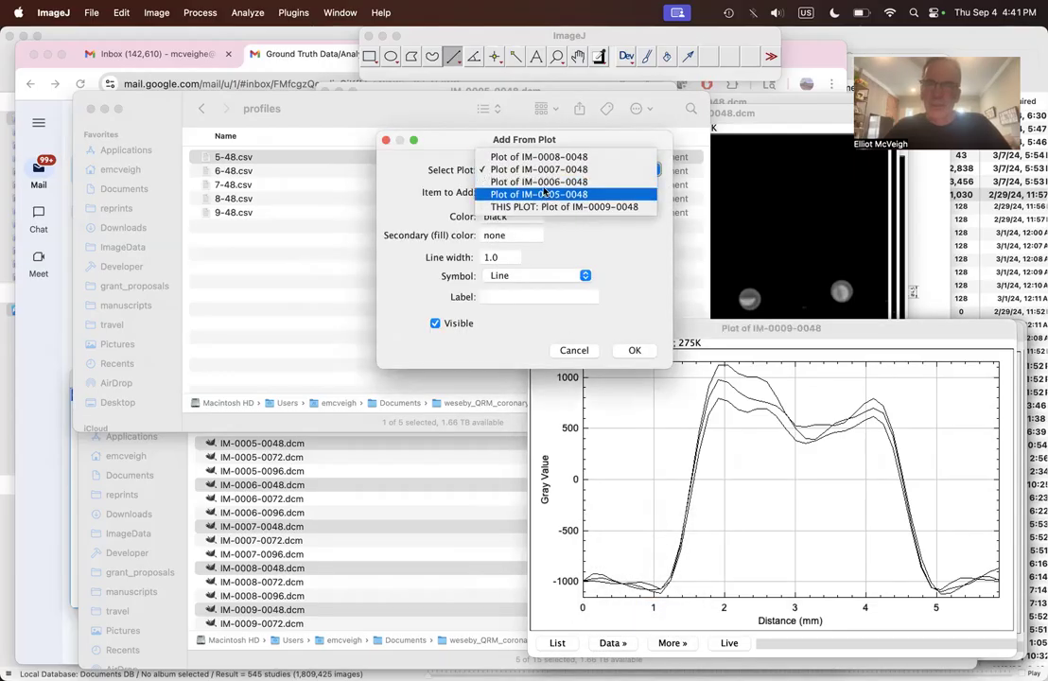
left_click(545, 182)
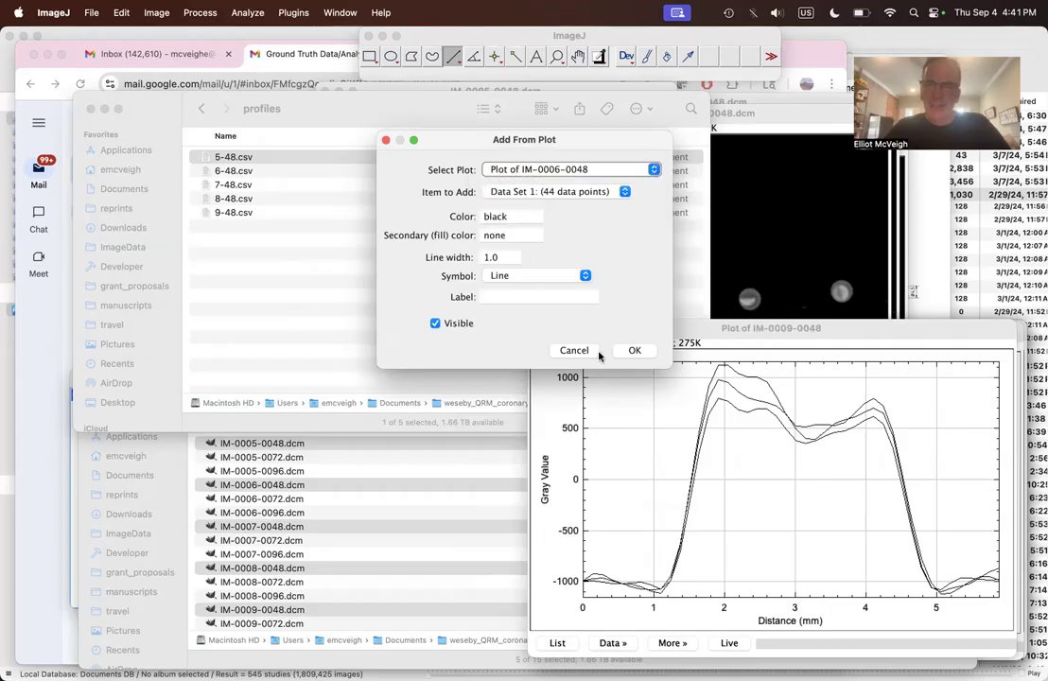
left_click(629, 351)
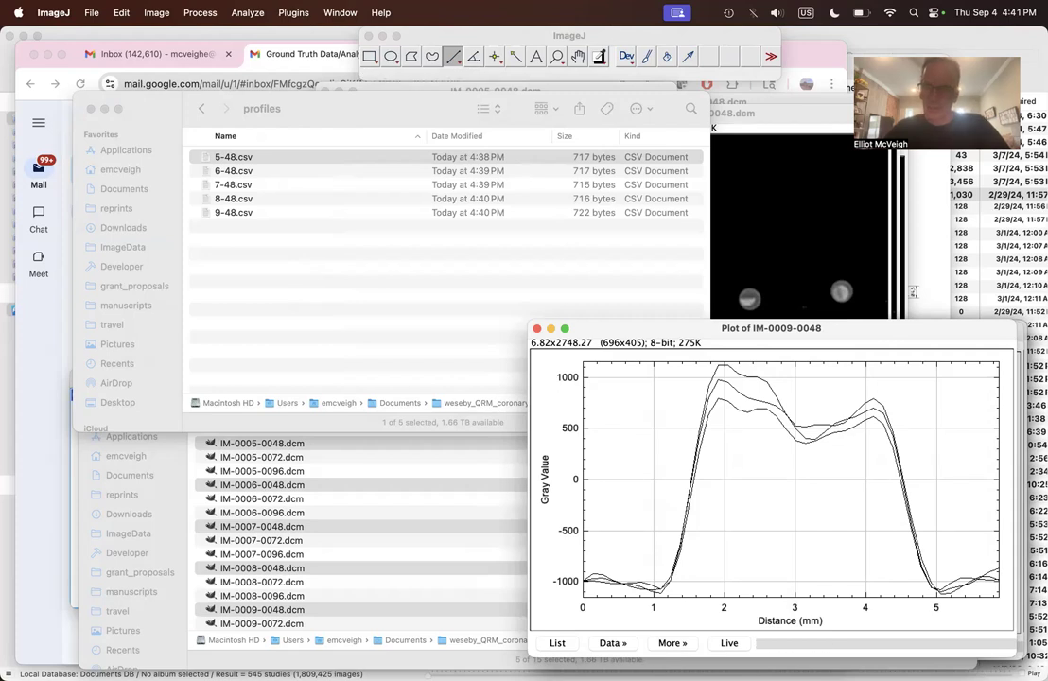
Step: Add Data Set 1 from the IM-0005-0048 plot to the IM-0009-0048 plot as a black line of width 1.0
left_click(613, 644)
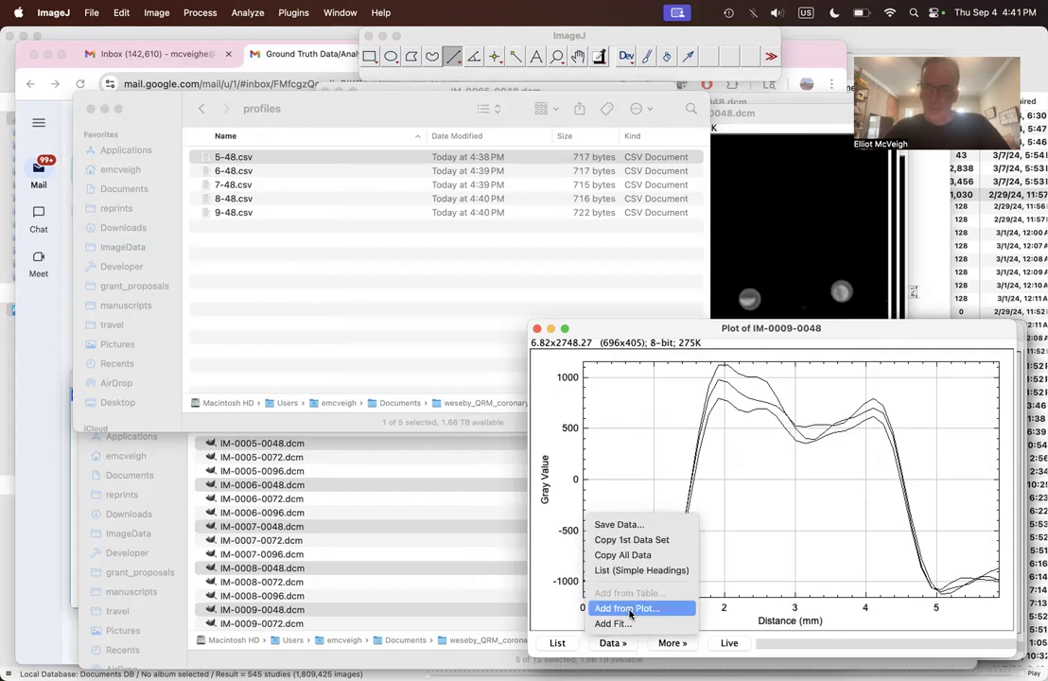
left_click(627, 609)
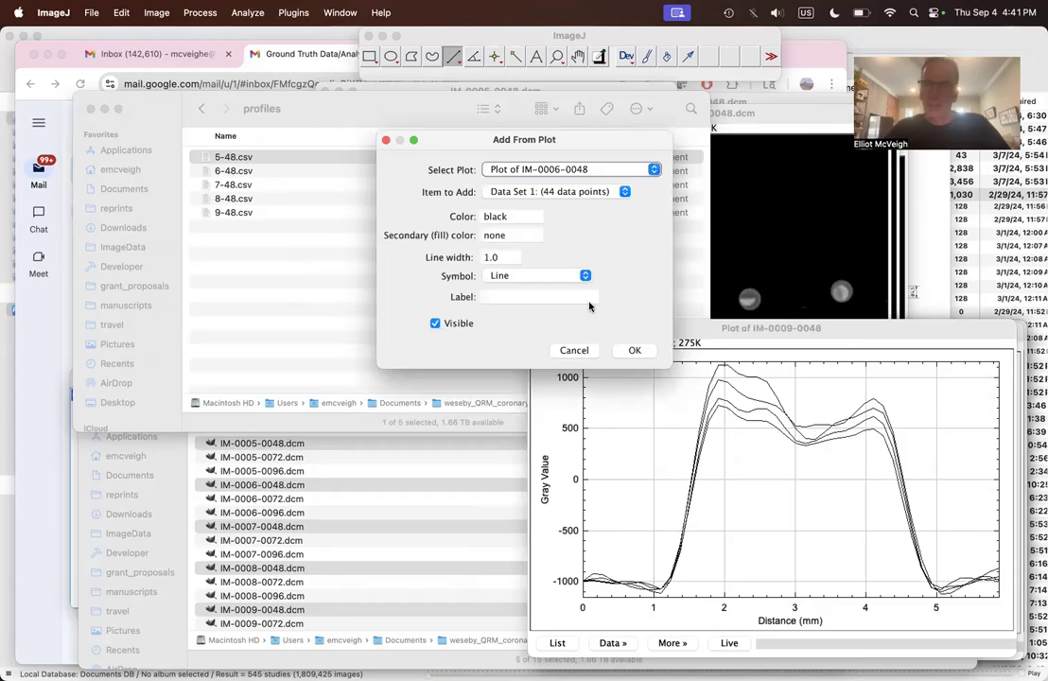
left_click(571, 170)
left_click(557, 180)
left_click(630, 349)
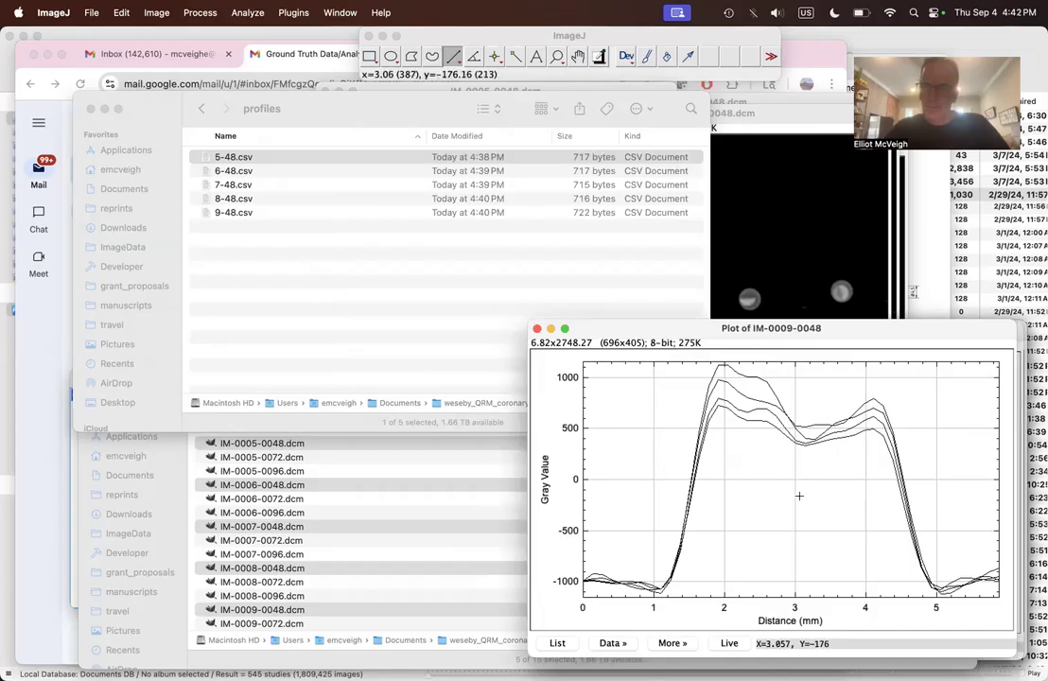
left_click(613, 643)
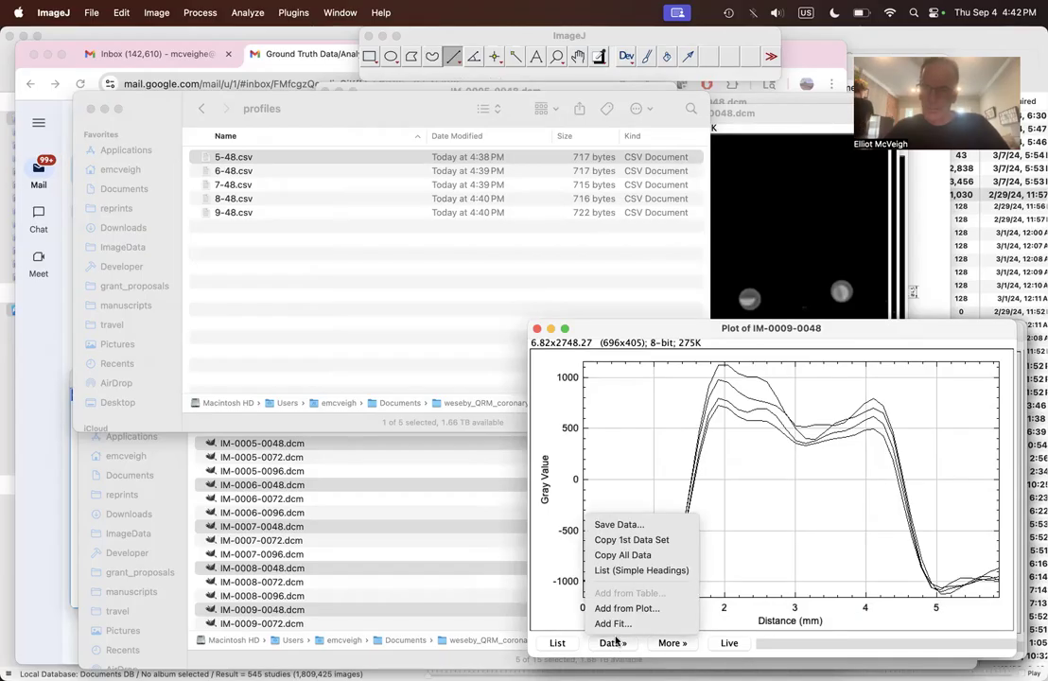
left_click(628, 610)
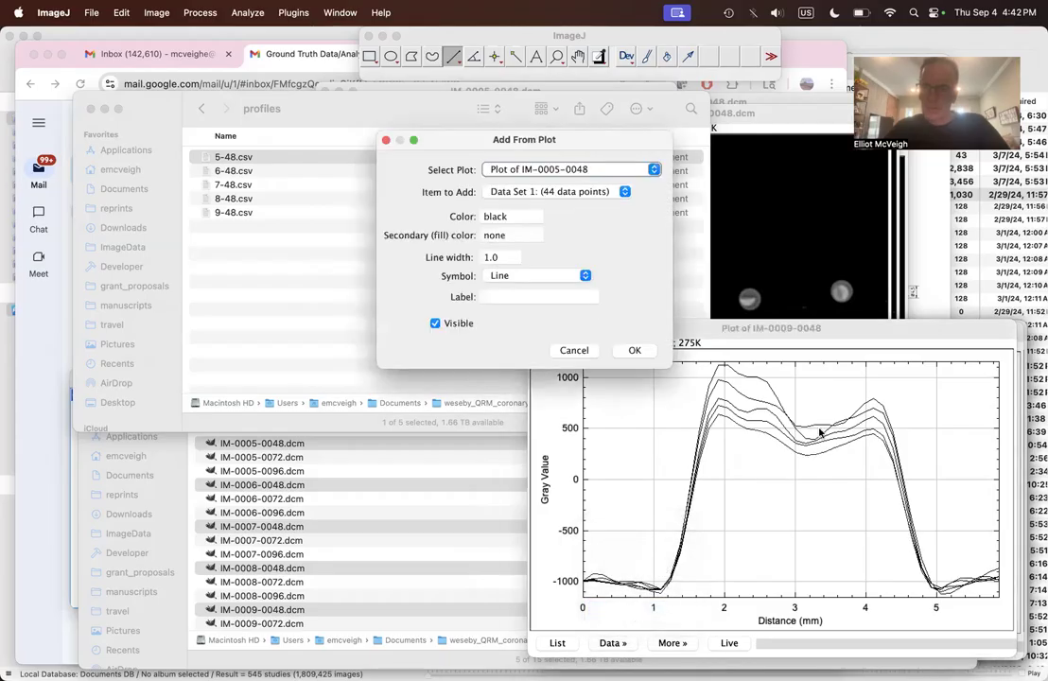
left_click(588, 349)
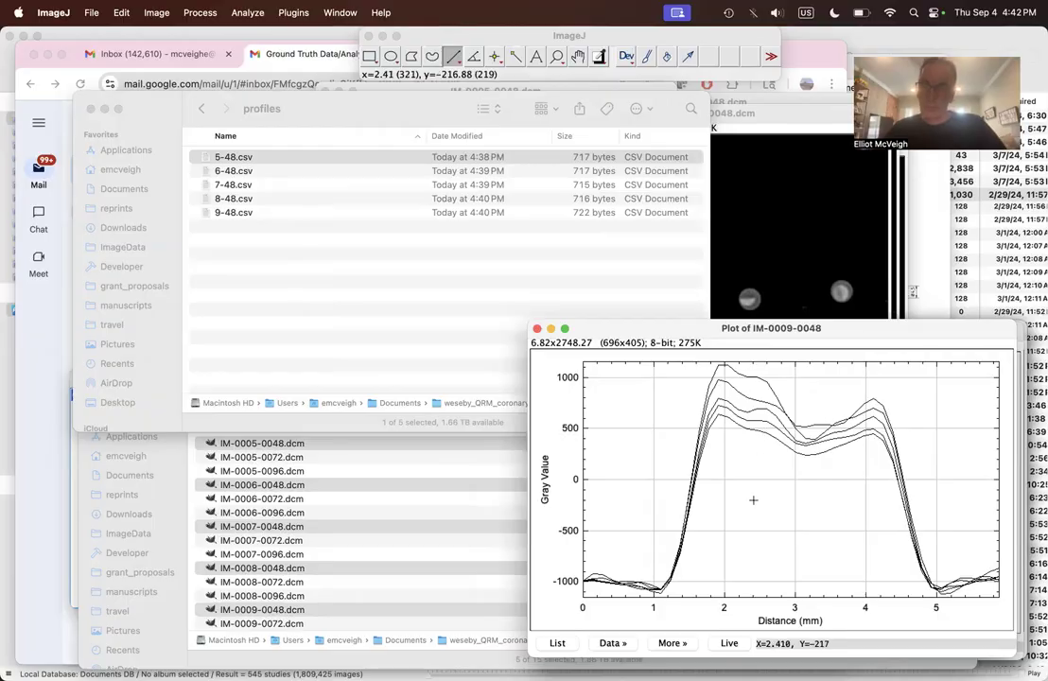
Step: Change the contents style of Data Set 1 in the combined plot to the Connected Circles symbol
left_click(673, 644)
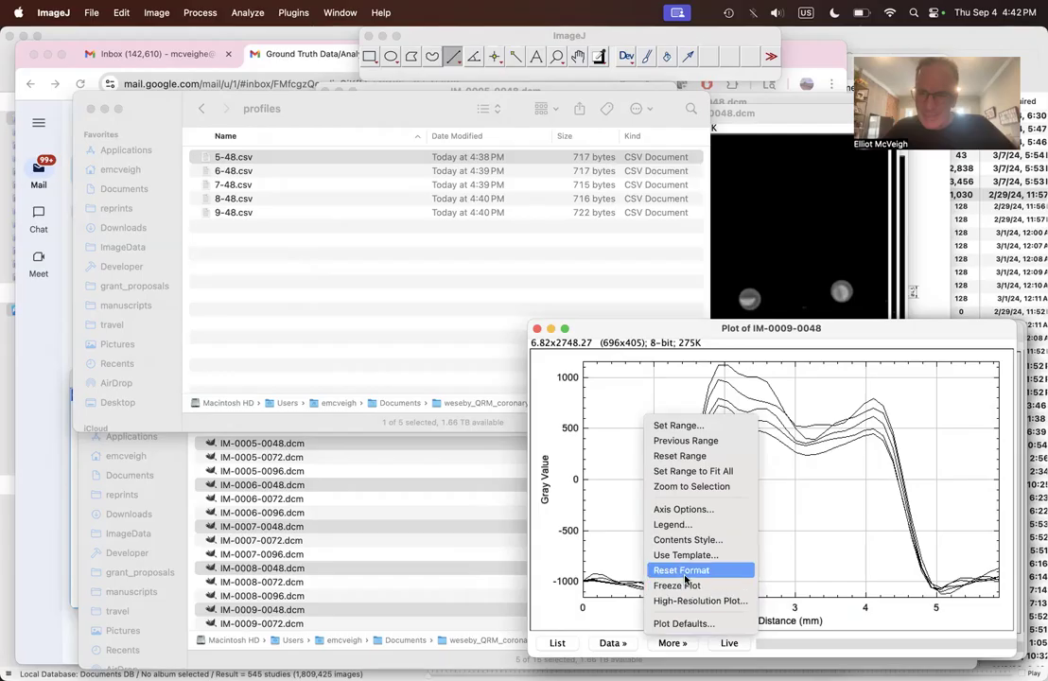
left_click(699, 546)
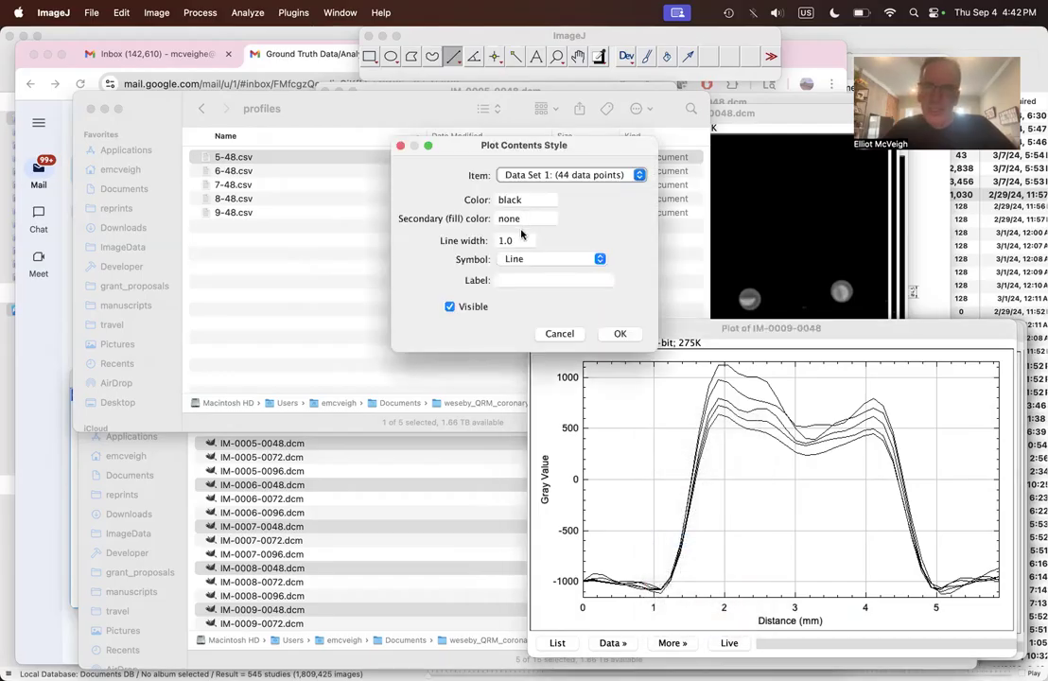
left_click(523, 260)
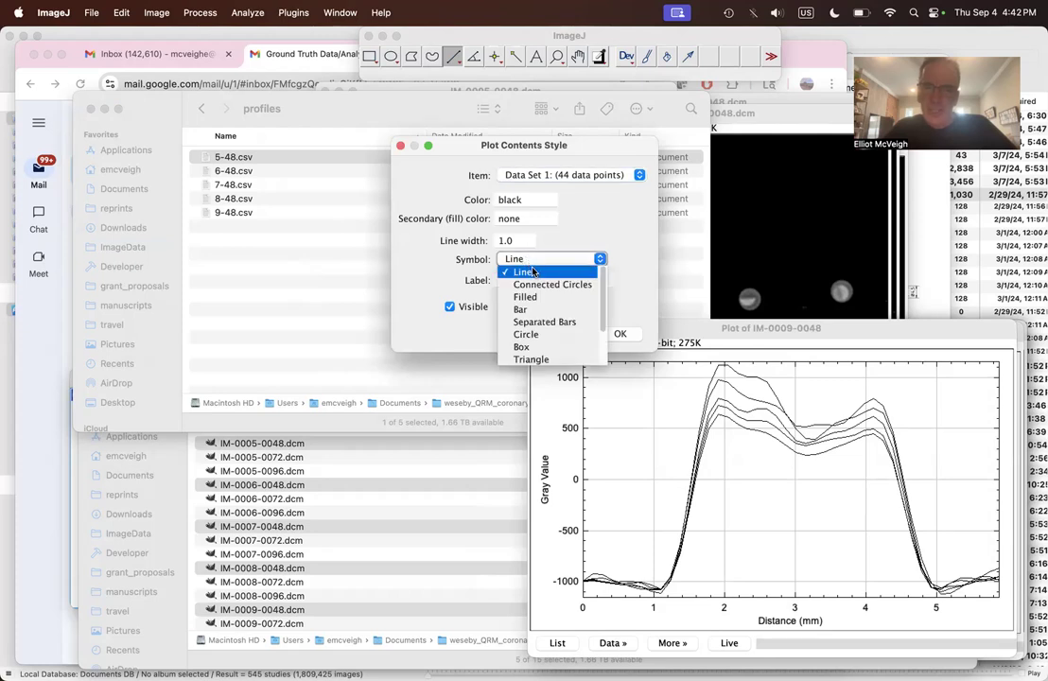
left_click(548, 284)
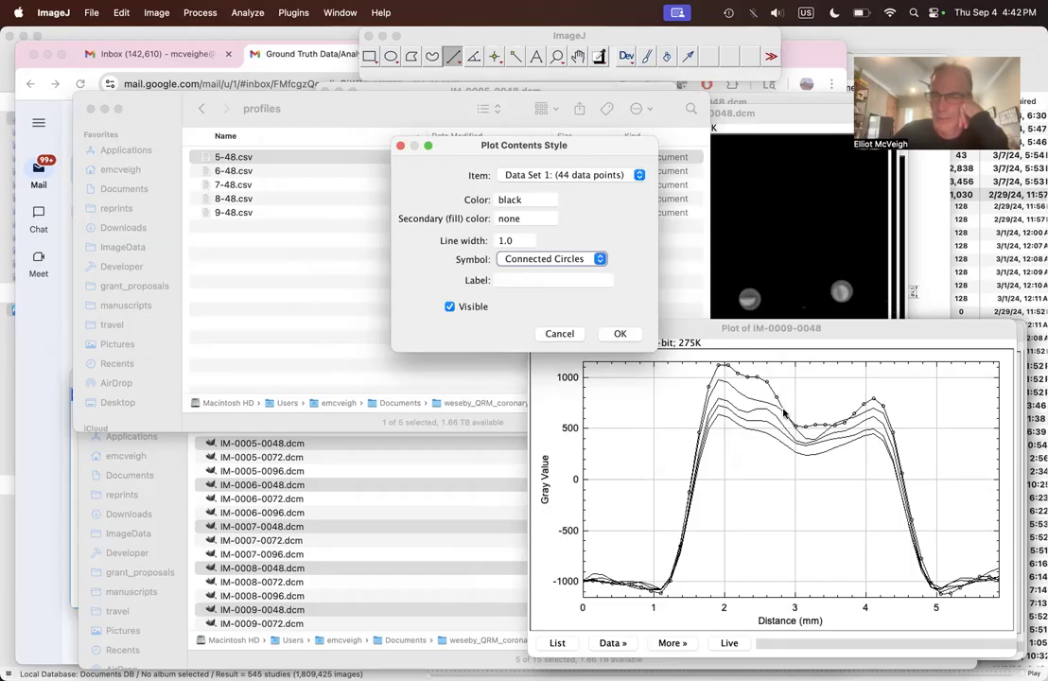
left_click(618, 332)
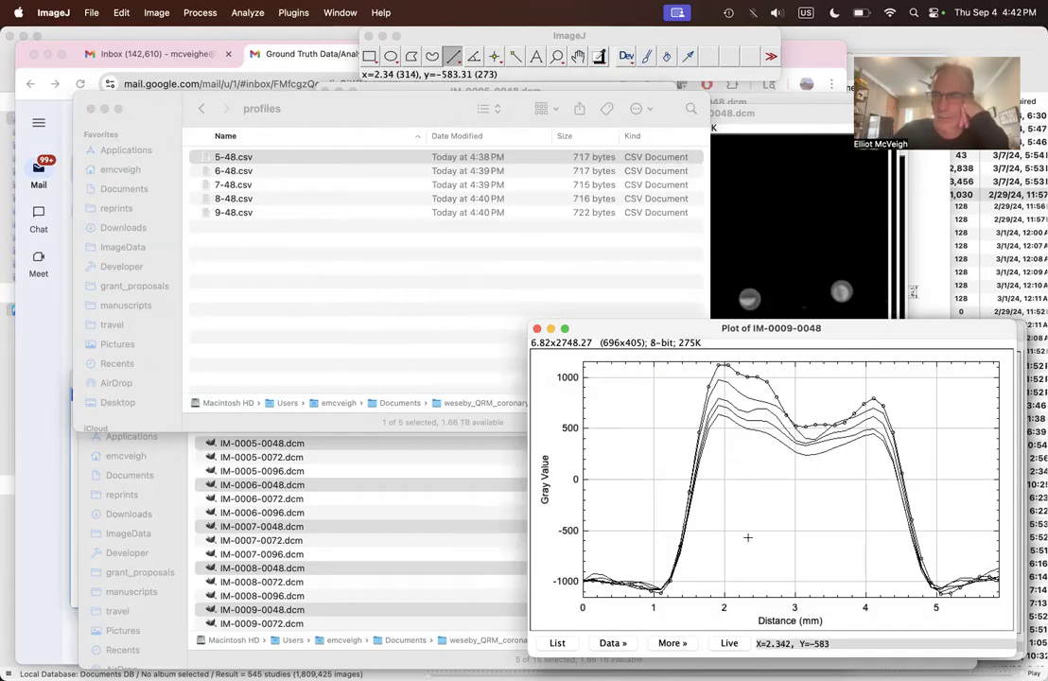
Step: Start saving the combined plot's data to the profiles folder with the file name plaque3.csv
left_click(611, 644)
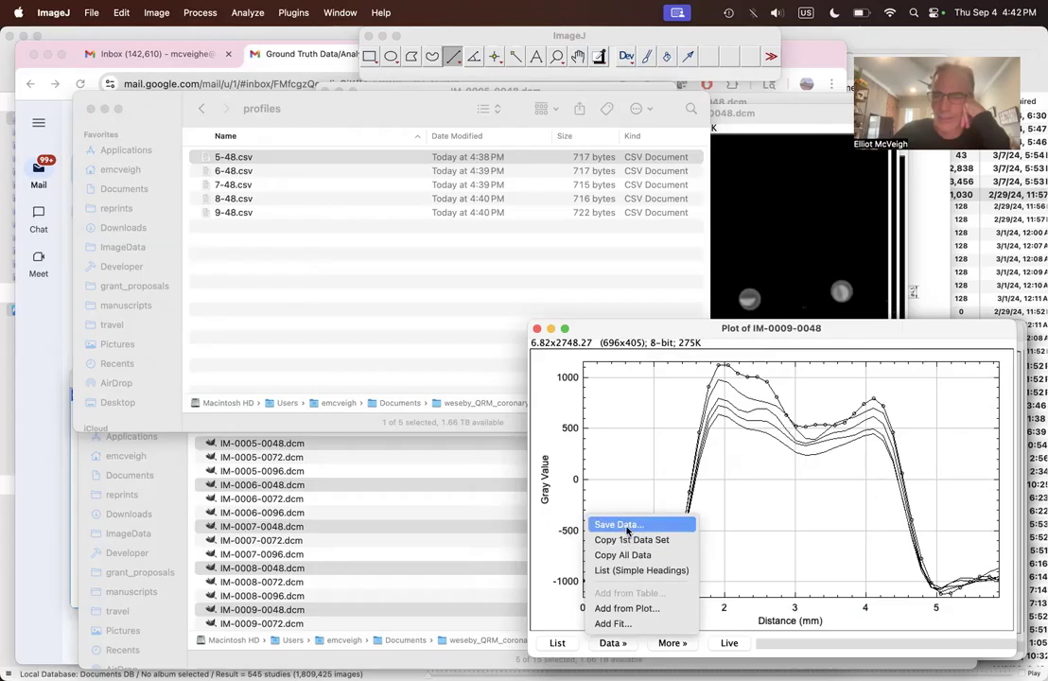
left_click(620, 524)
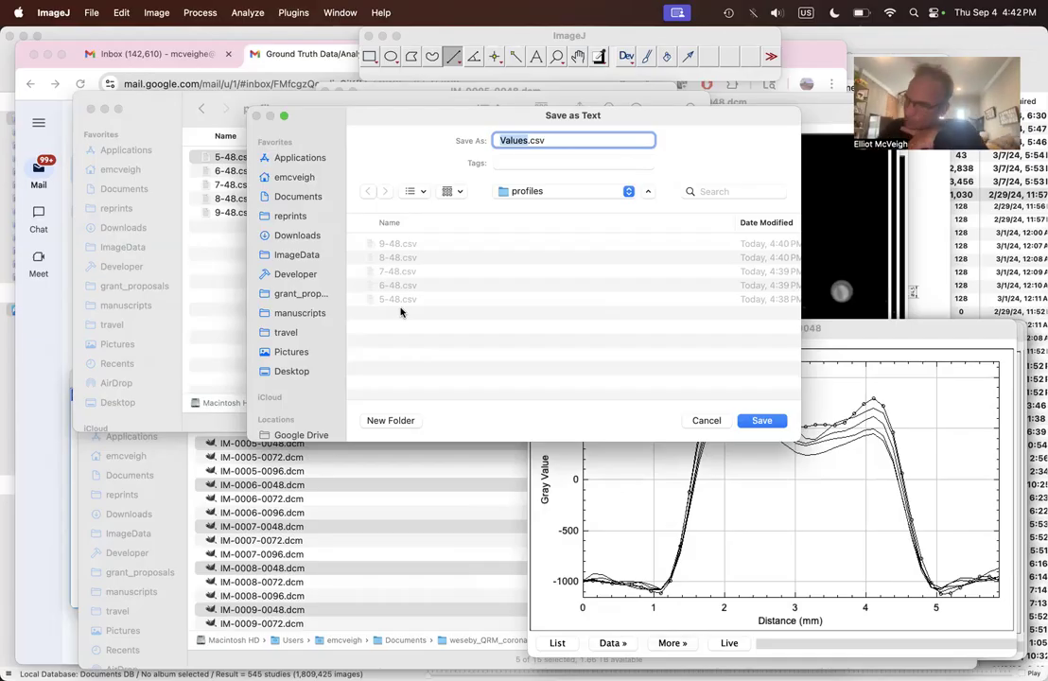
type("plaque3")
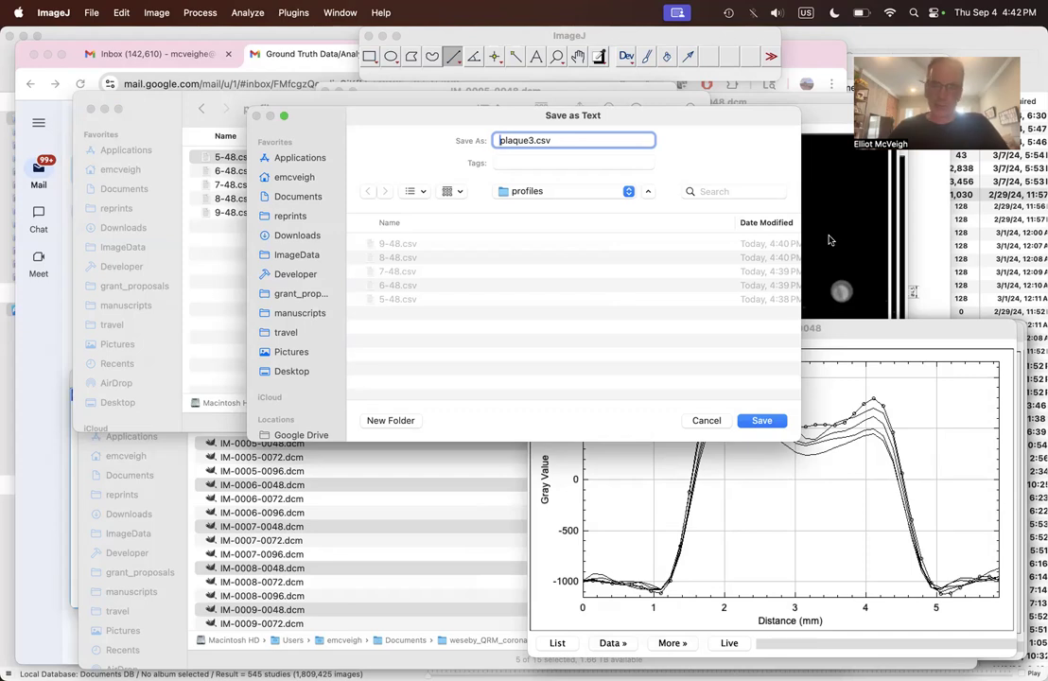
Step: Switch to PowerPoint to check the phantom and plaque numbering on slide 1, and return to ImageJ's save dialog
key("super+Tab")
key("super+Tab")
key("super+Tab")
key("super+Tab")
key("super+Tab")
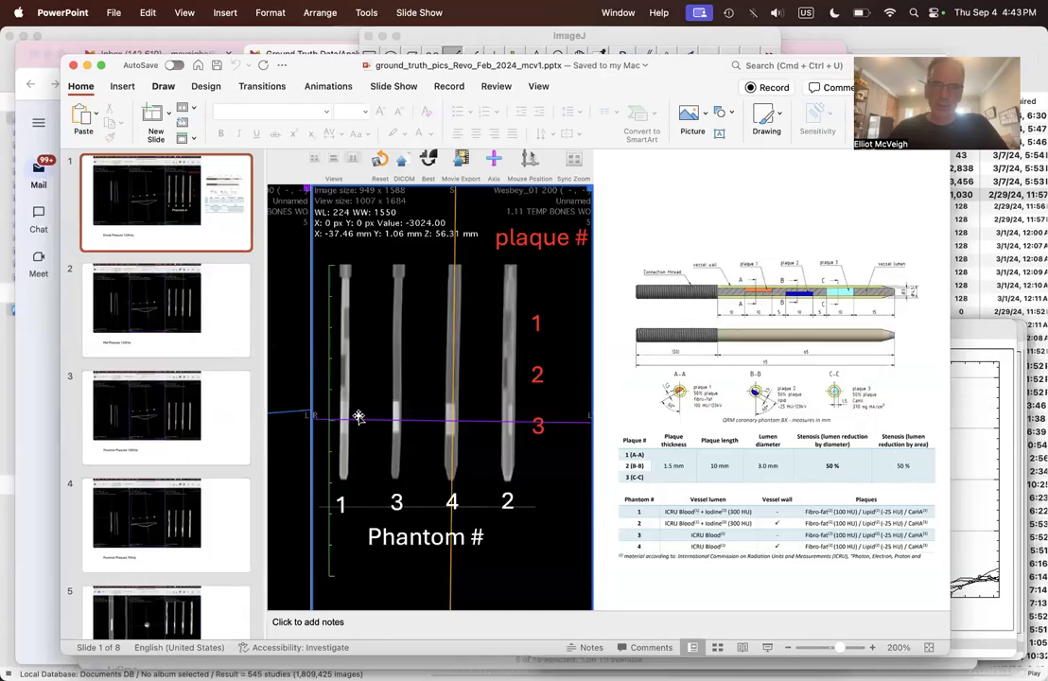
key("super+Tab")
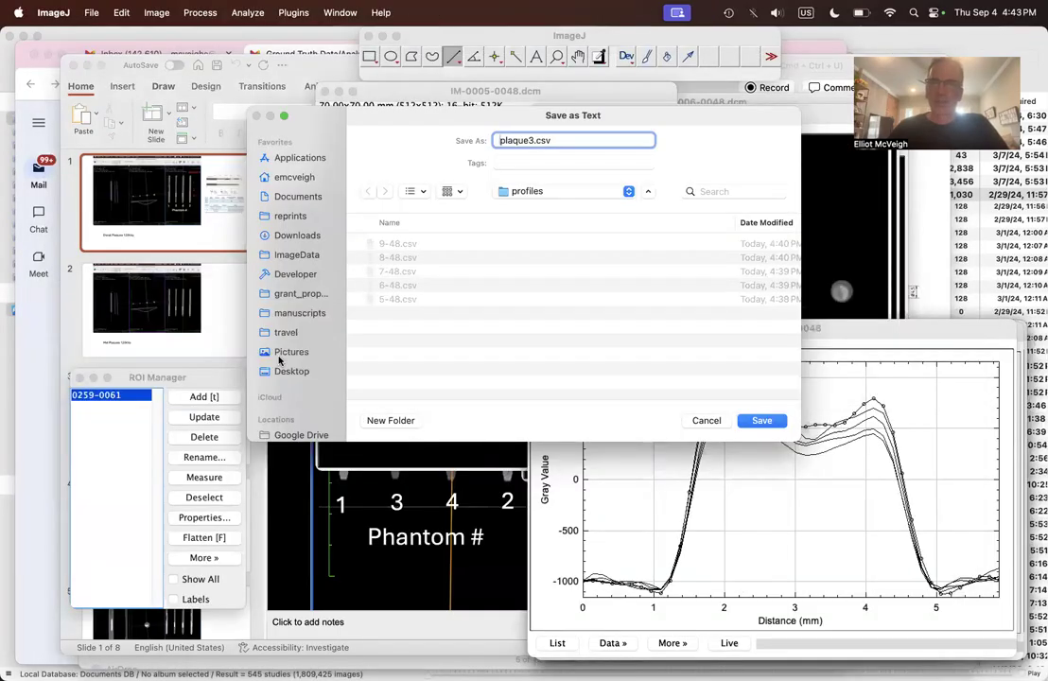
Step: Change the file name to t1p3.csv and save the combined profile data in the profiles folder
type("t1")
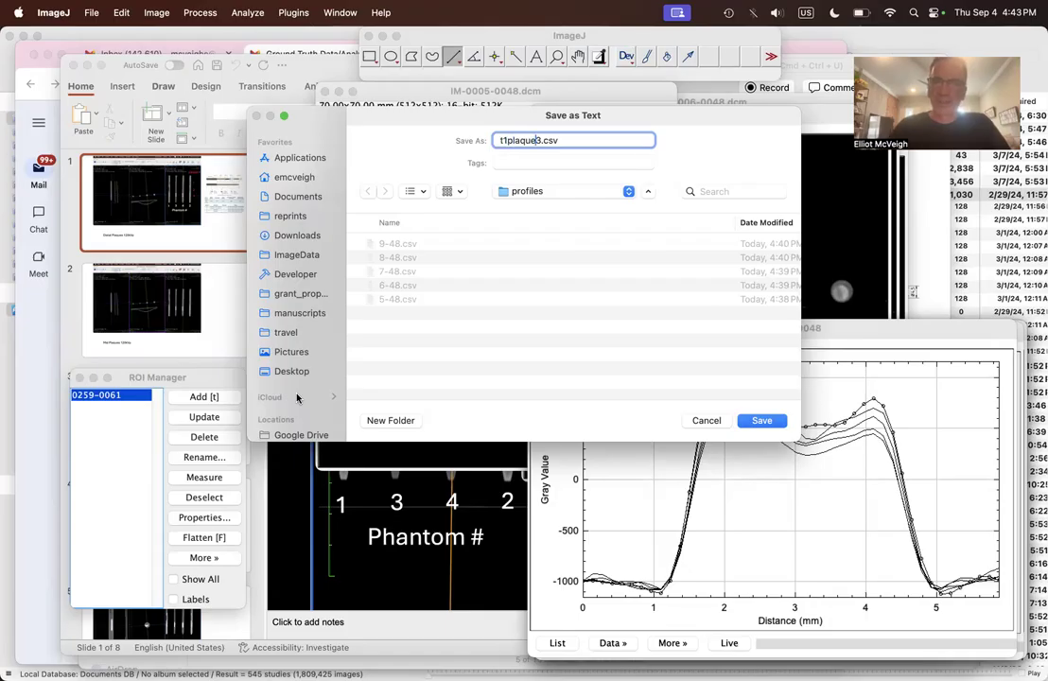
key("BackSpace")
key("BackSpace")
key("BackSpace")
key("BackSpace")
key("BackSpace")
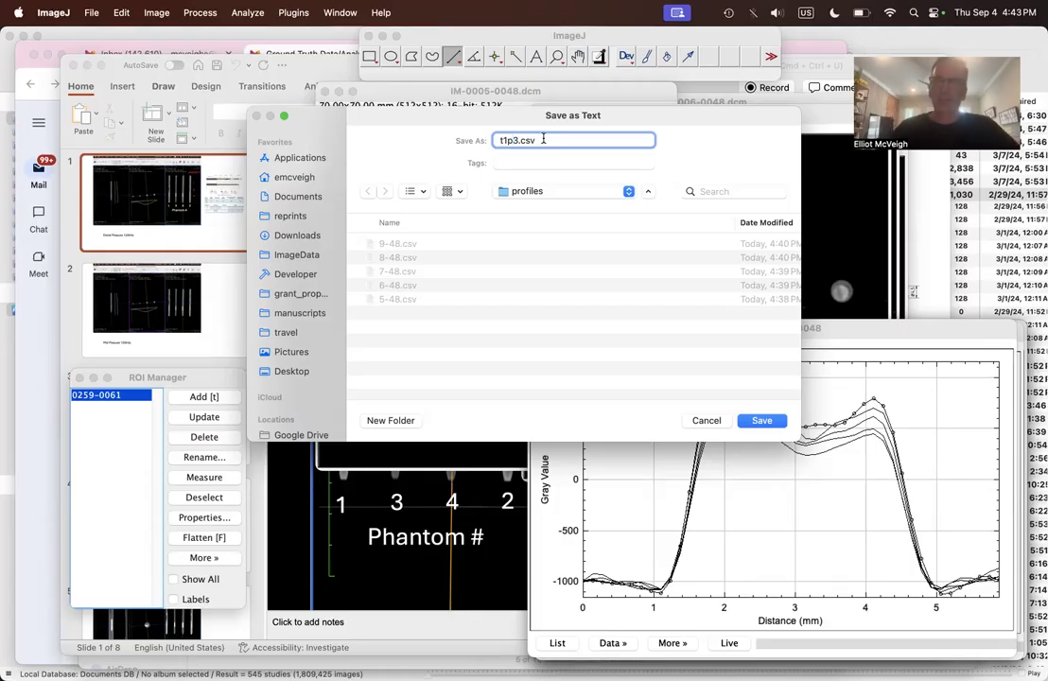
left_click(767, 421)
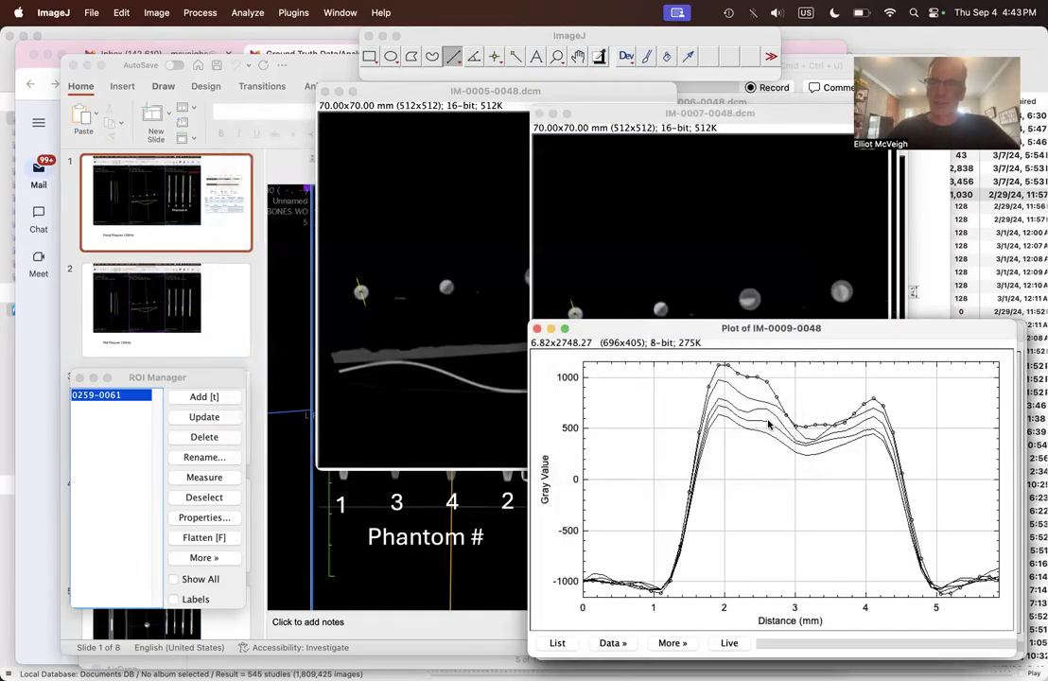
Step: Switch to Finder and select t1p3.csv in the profiles folder
key("super+Tab")
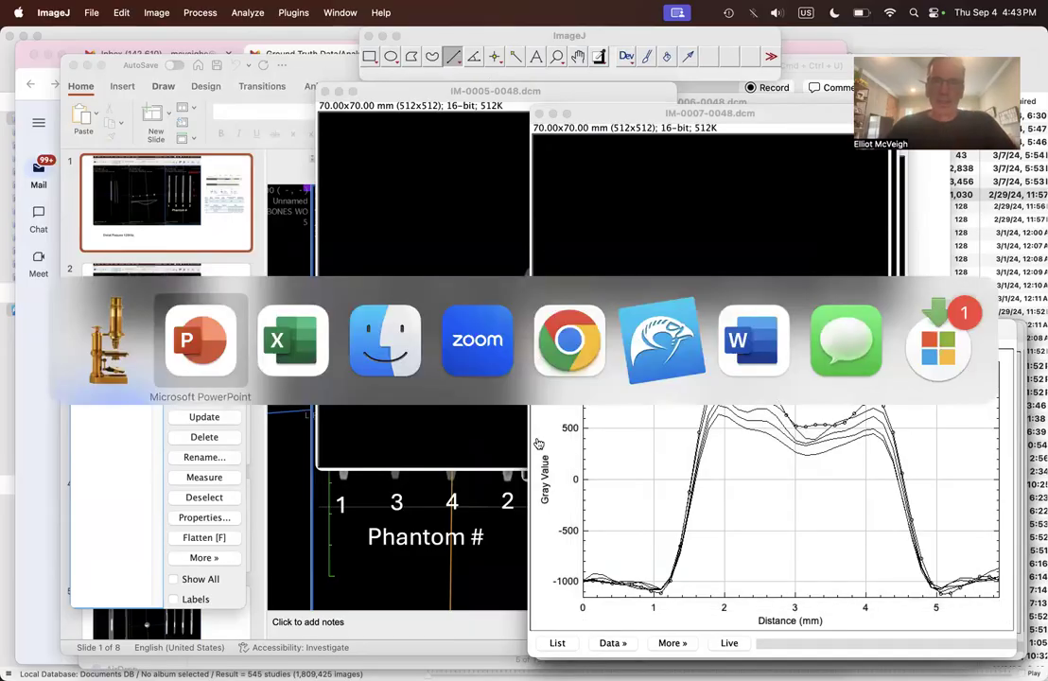
key("super+Tab")
key("super+Tab")
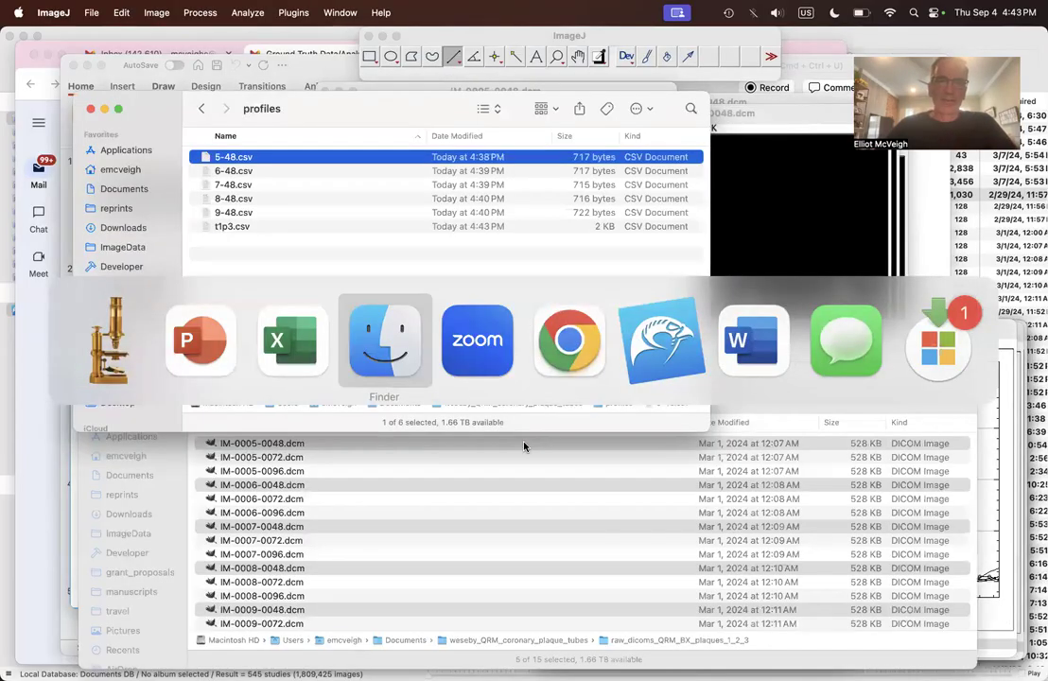
left_click(261, 227)
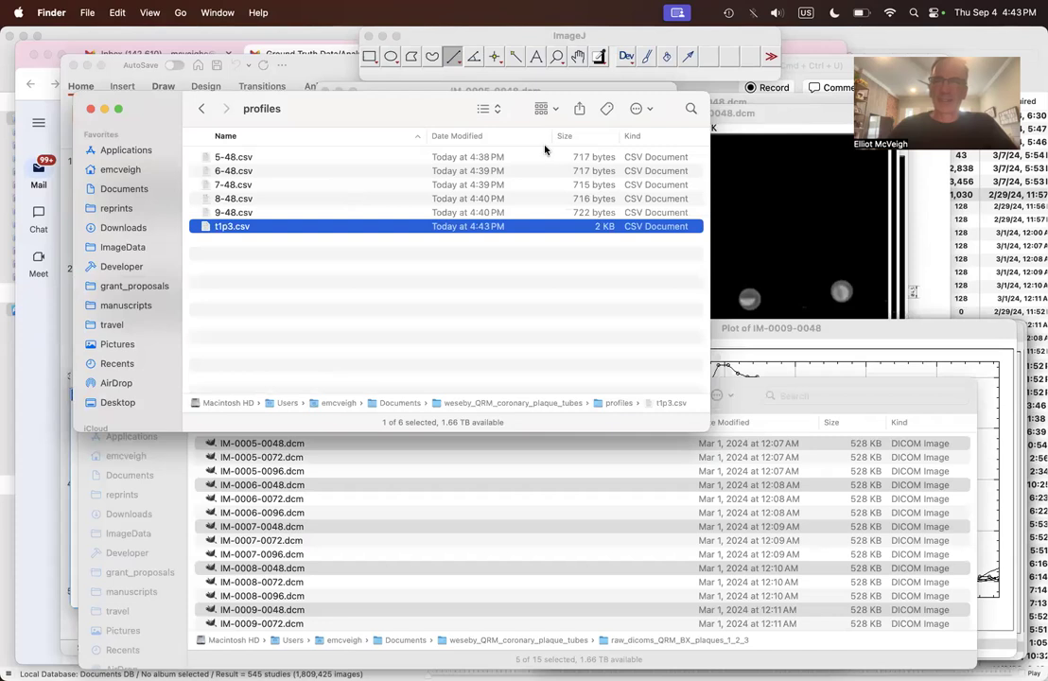
Step: Open t1p3.csv from the profiles folder in Microsoft Excel
left_click(649, 111)
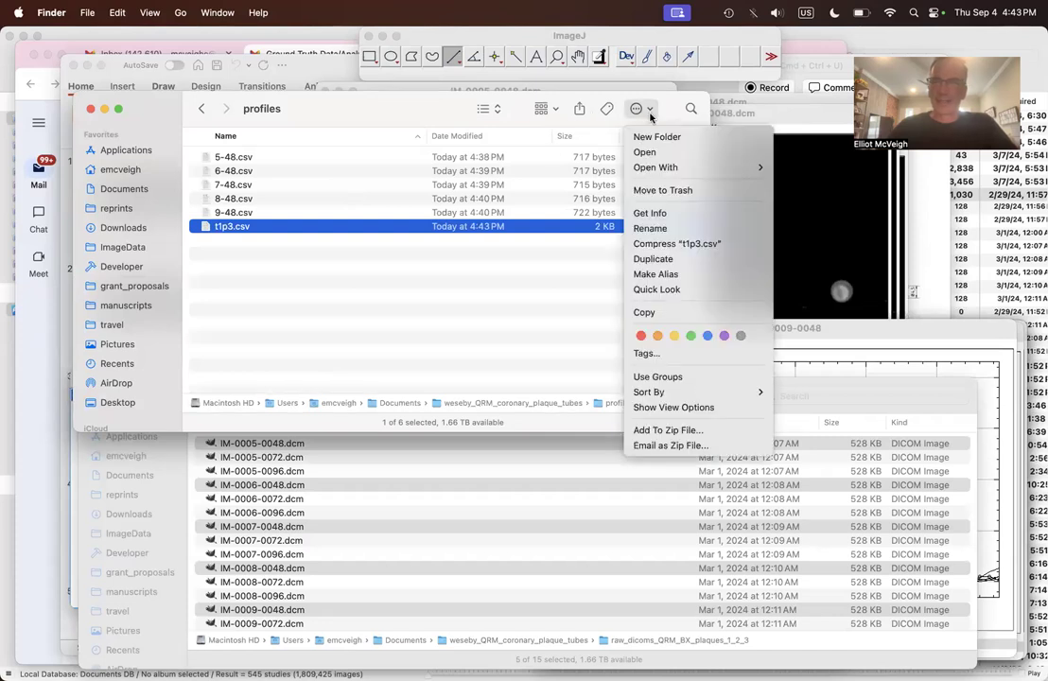
mouse_move(670, 166)
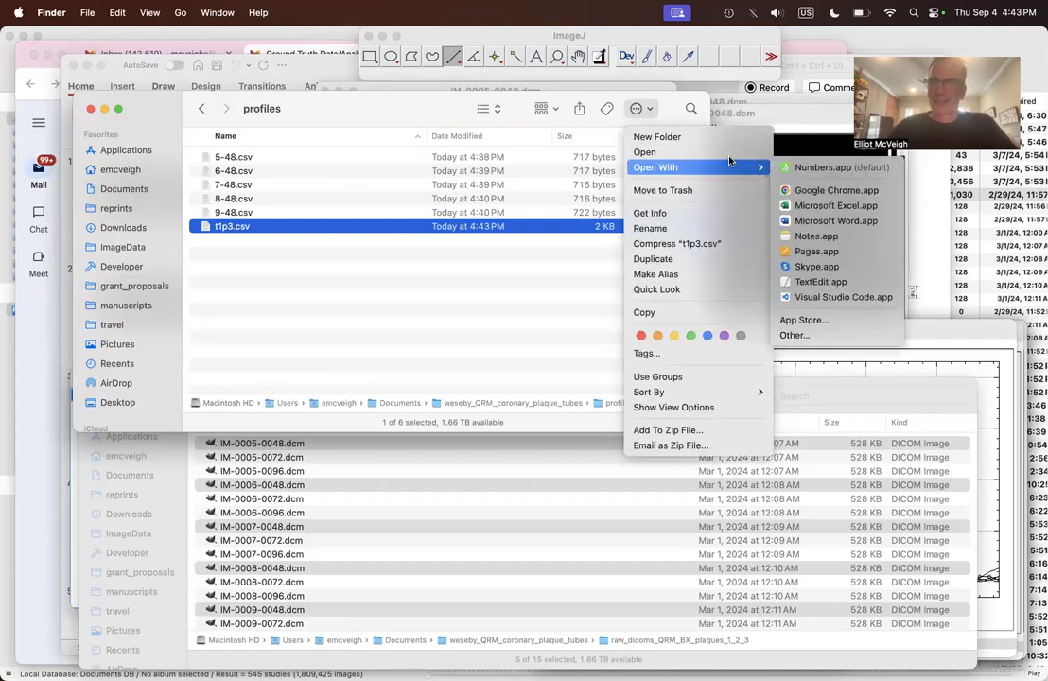
left_click(813, 207)
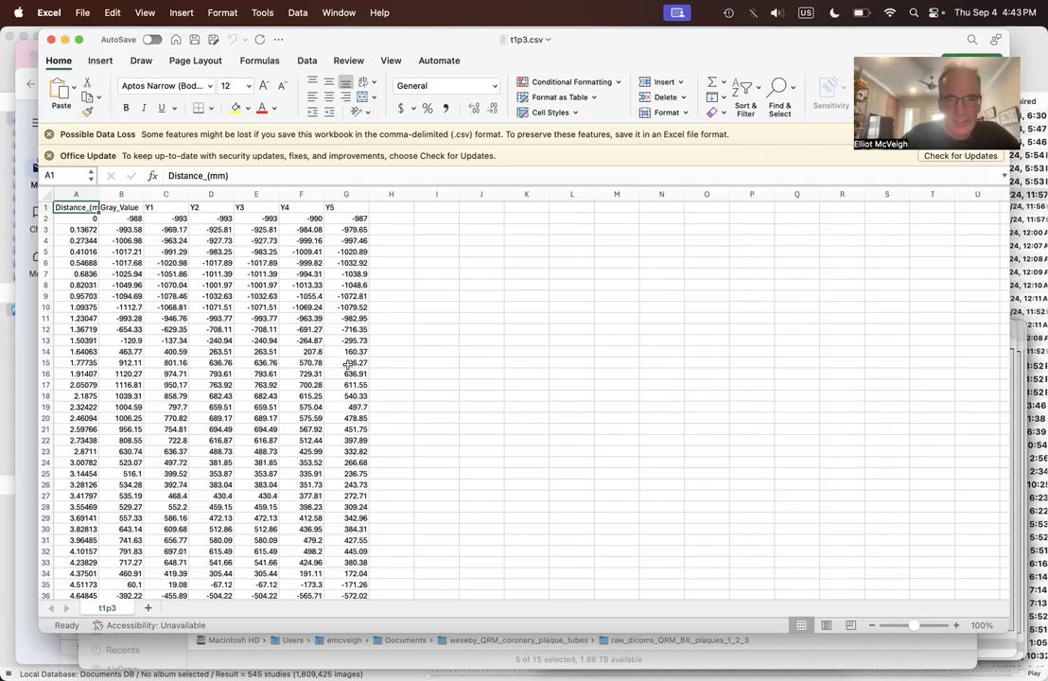
Step: Examine the Gray_Value and Y1 to Y4 column headers of the combined profile data, and close the t1p3.csv workbook
left_click(121, 207)
left_click(156, 206)
left_click(196, 207)
left_click(134, 206)
left_click(171, 206)
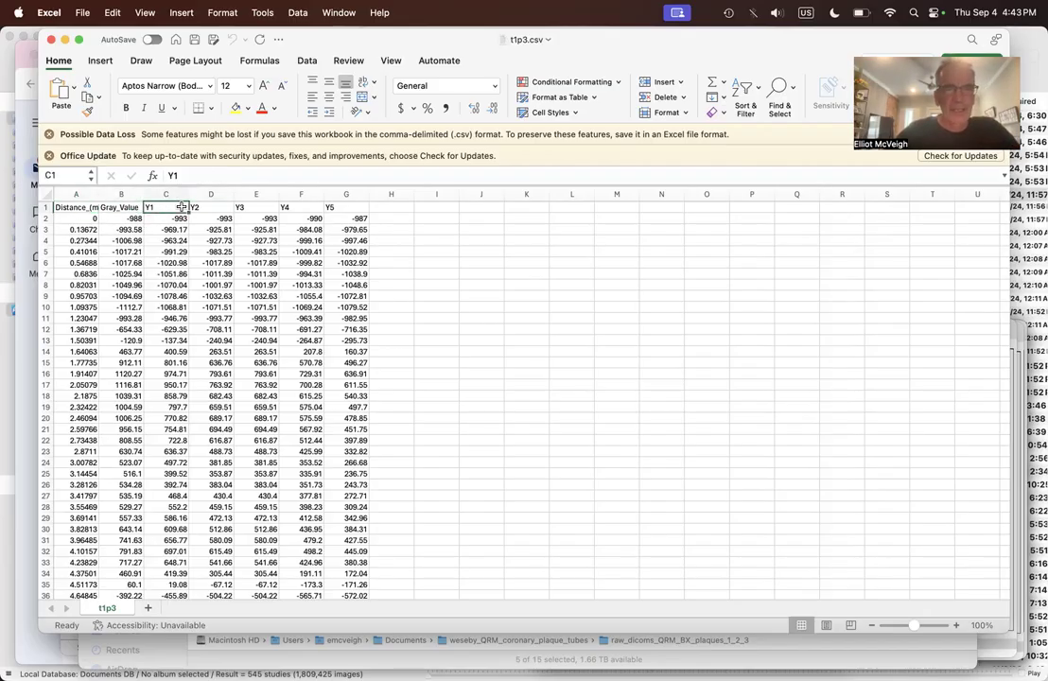
left_click(208, 208)
left_click(253, 206)
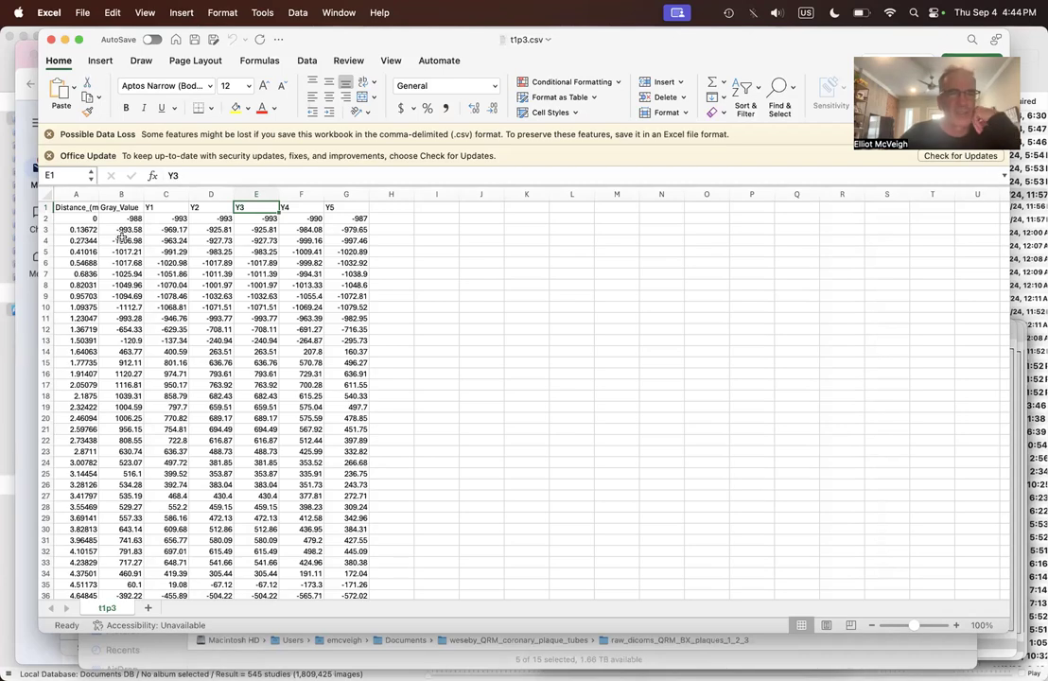
left_click(139, 207)
left_click(157, 207)
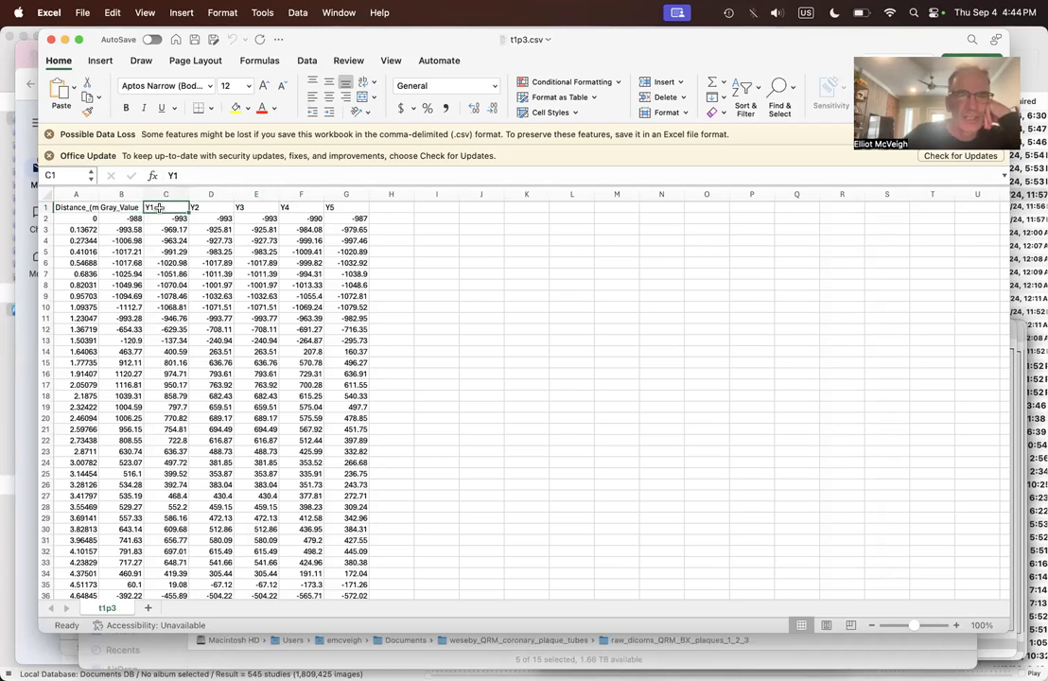
left_click(217, 207)
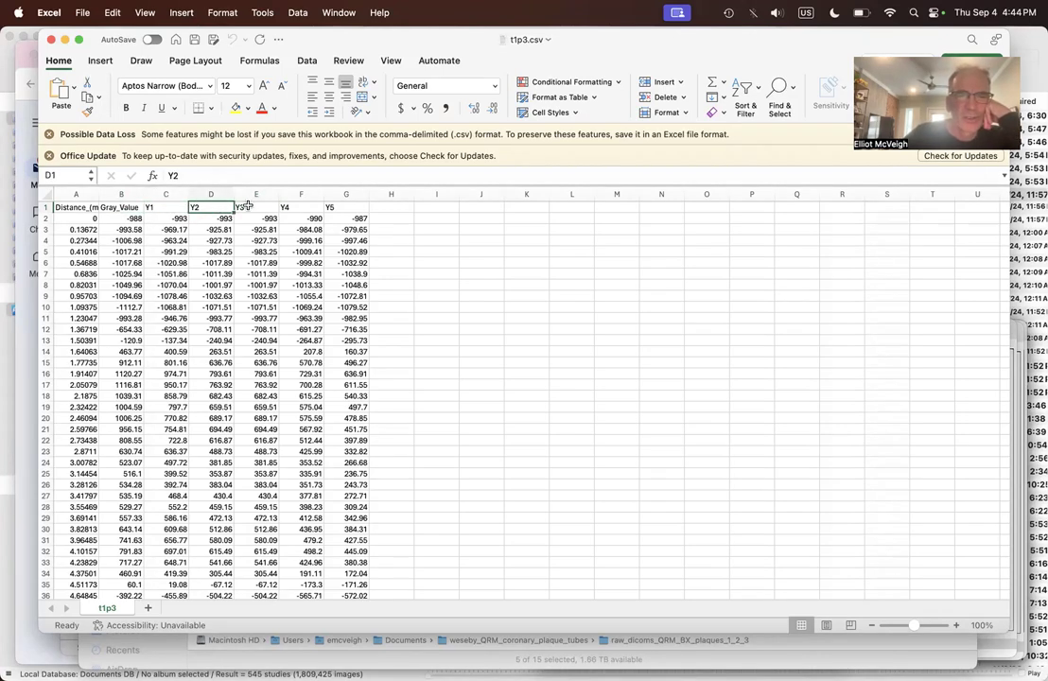
left_click(263, 206)
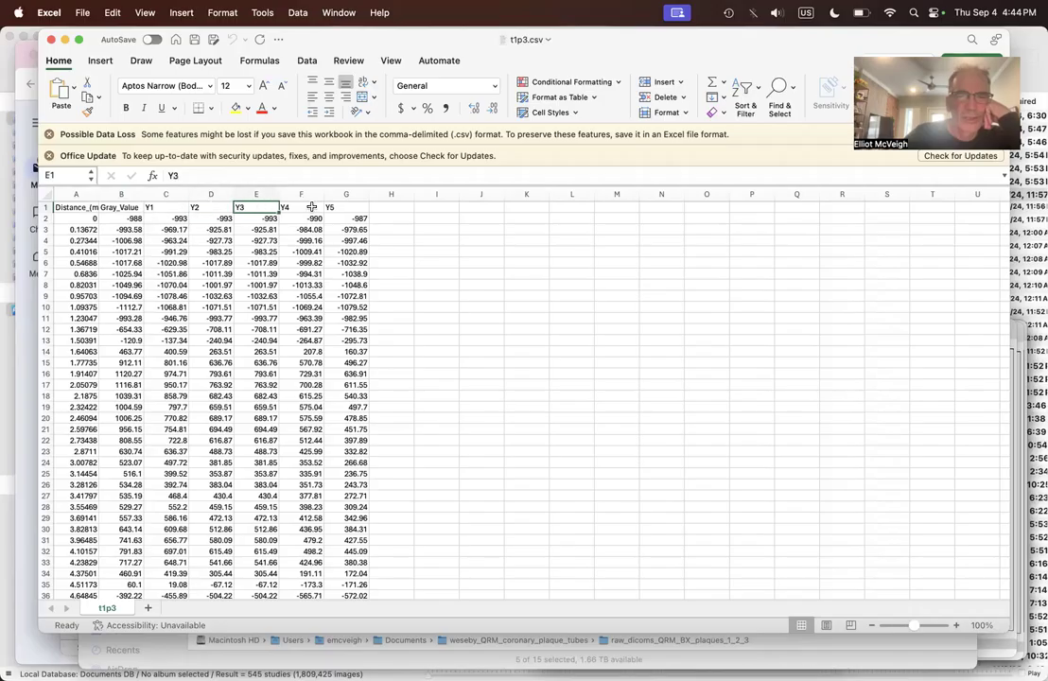
left_click(311, 207)
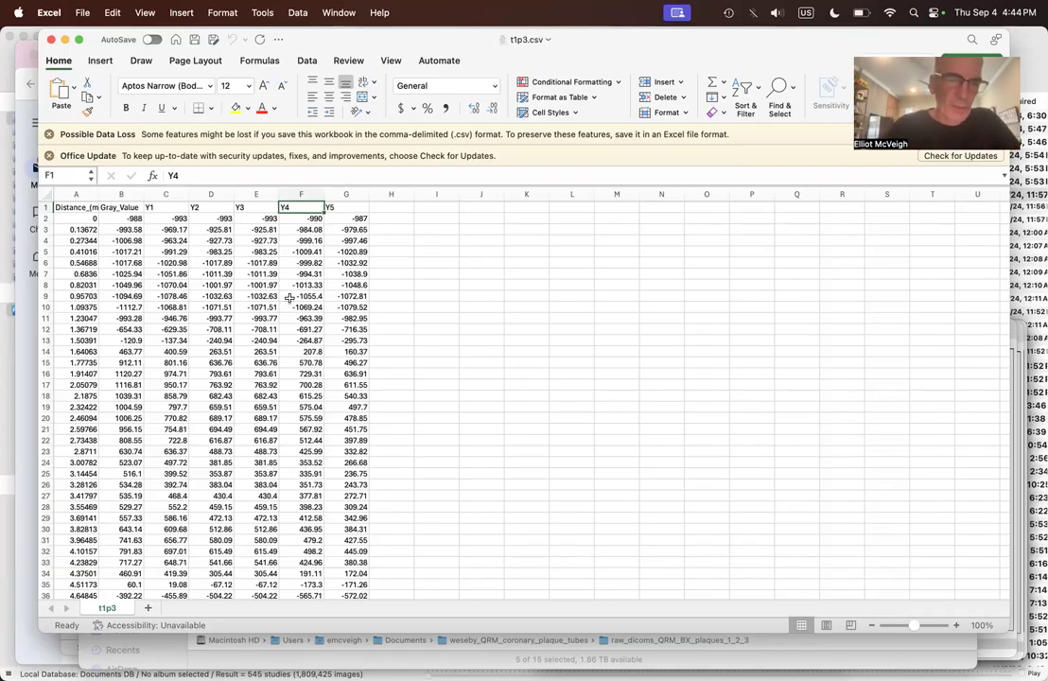
left_click(51, 42)
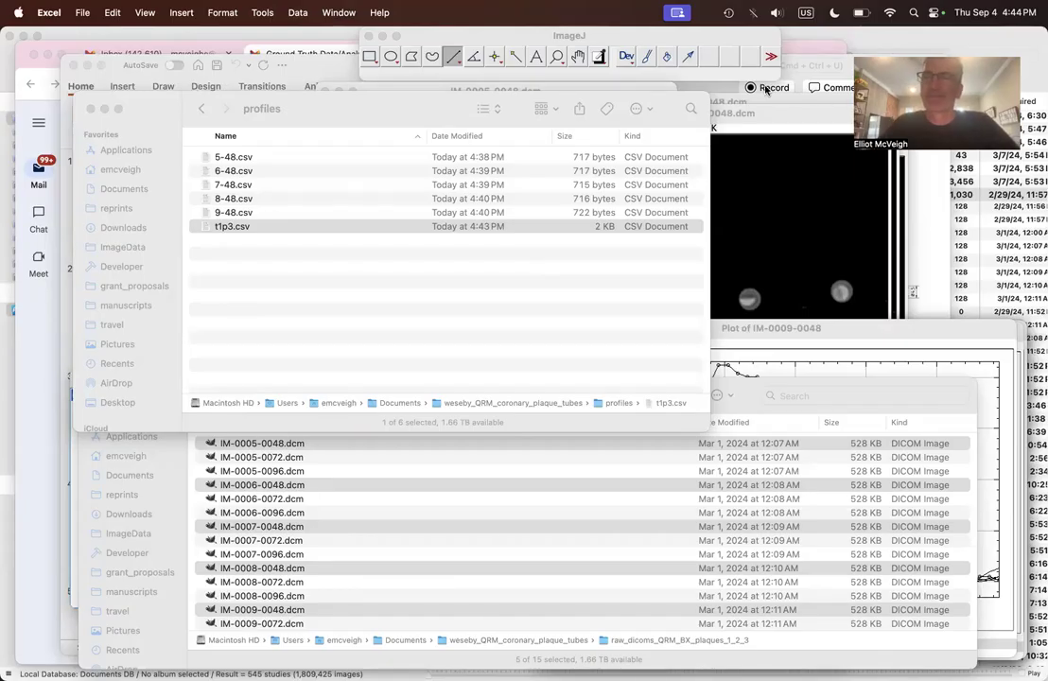
left_click(663, 63)
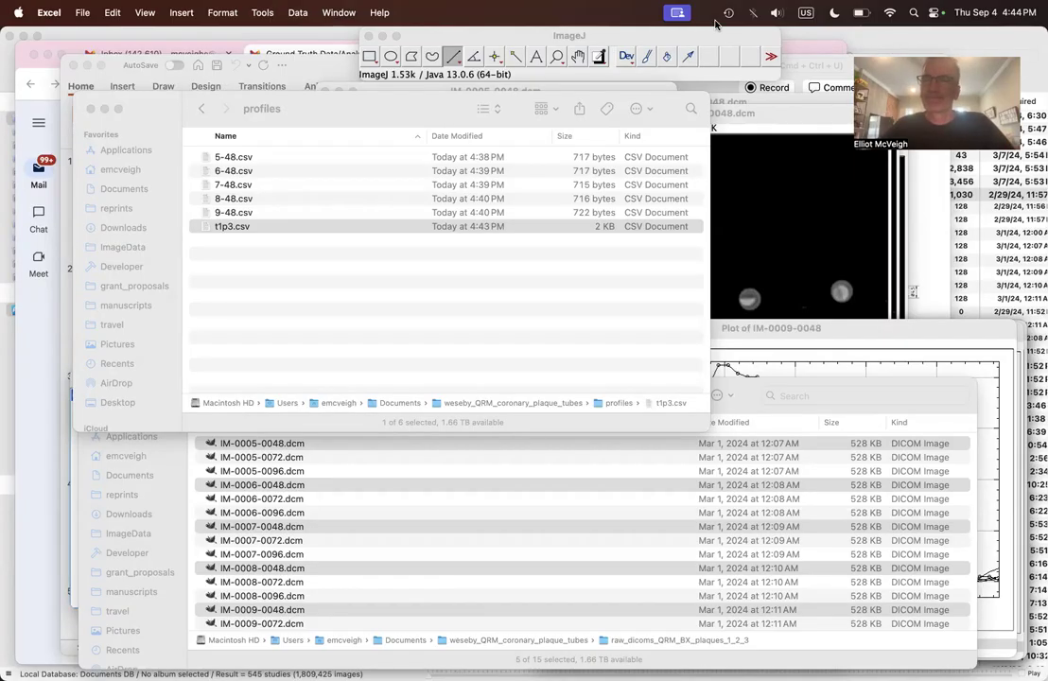